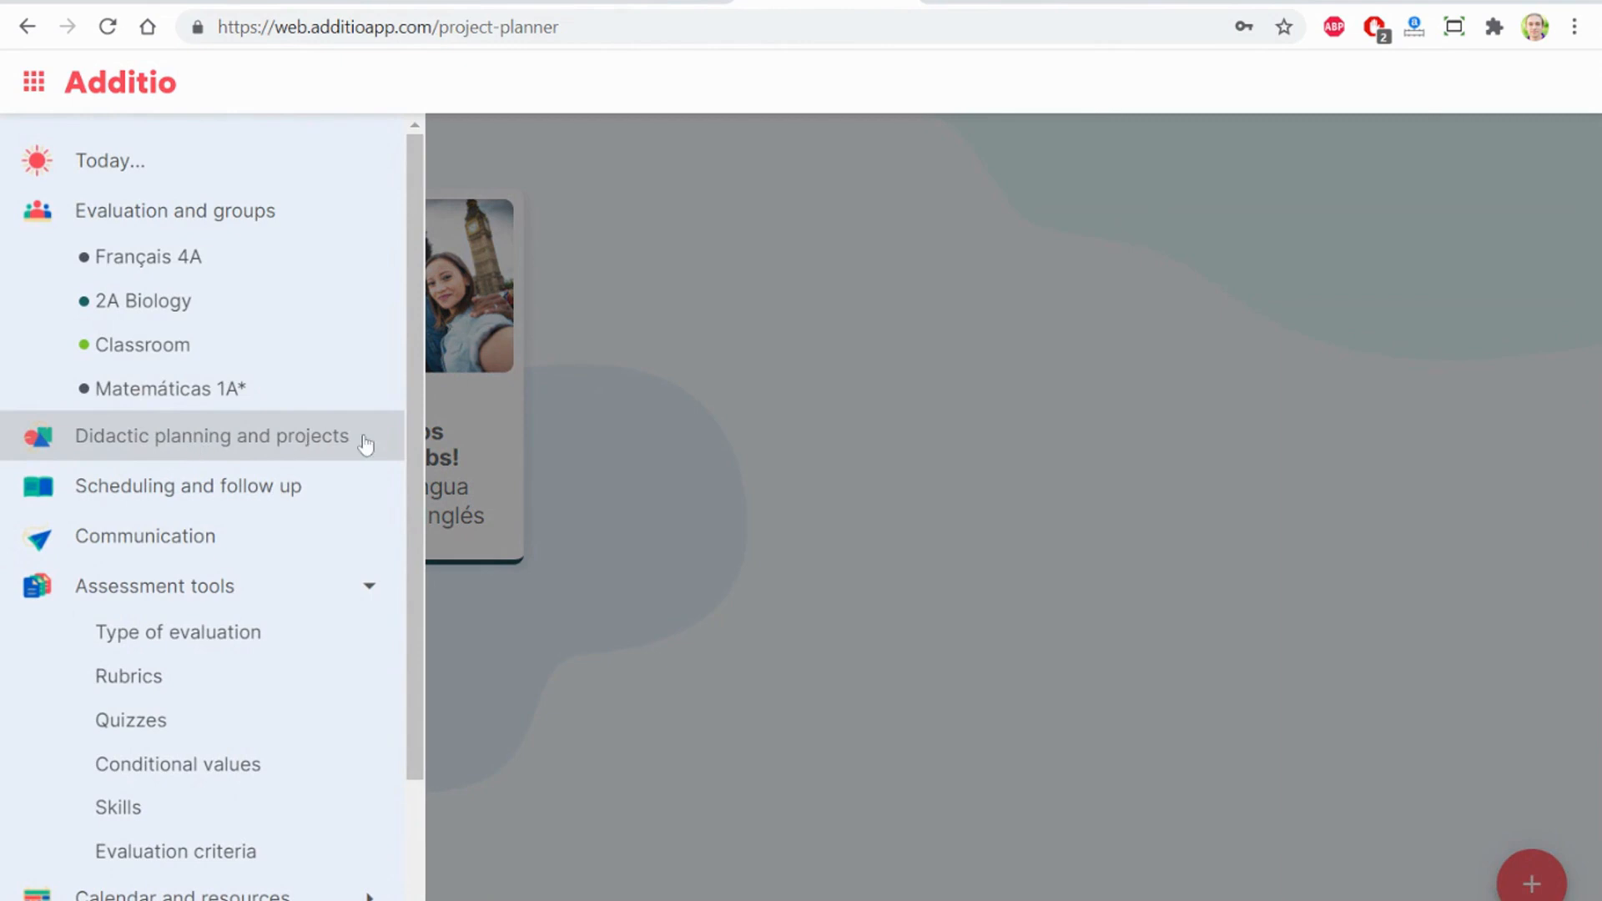
- Start a new didactic programmation in Didactic planning and projects, titled "Cell biology"
left_click(317, 443)
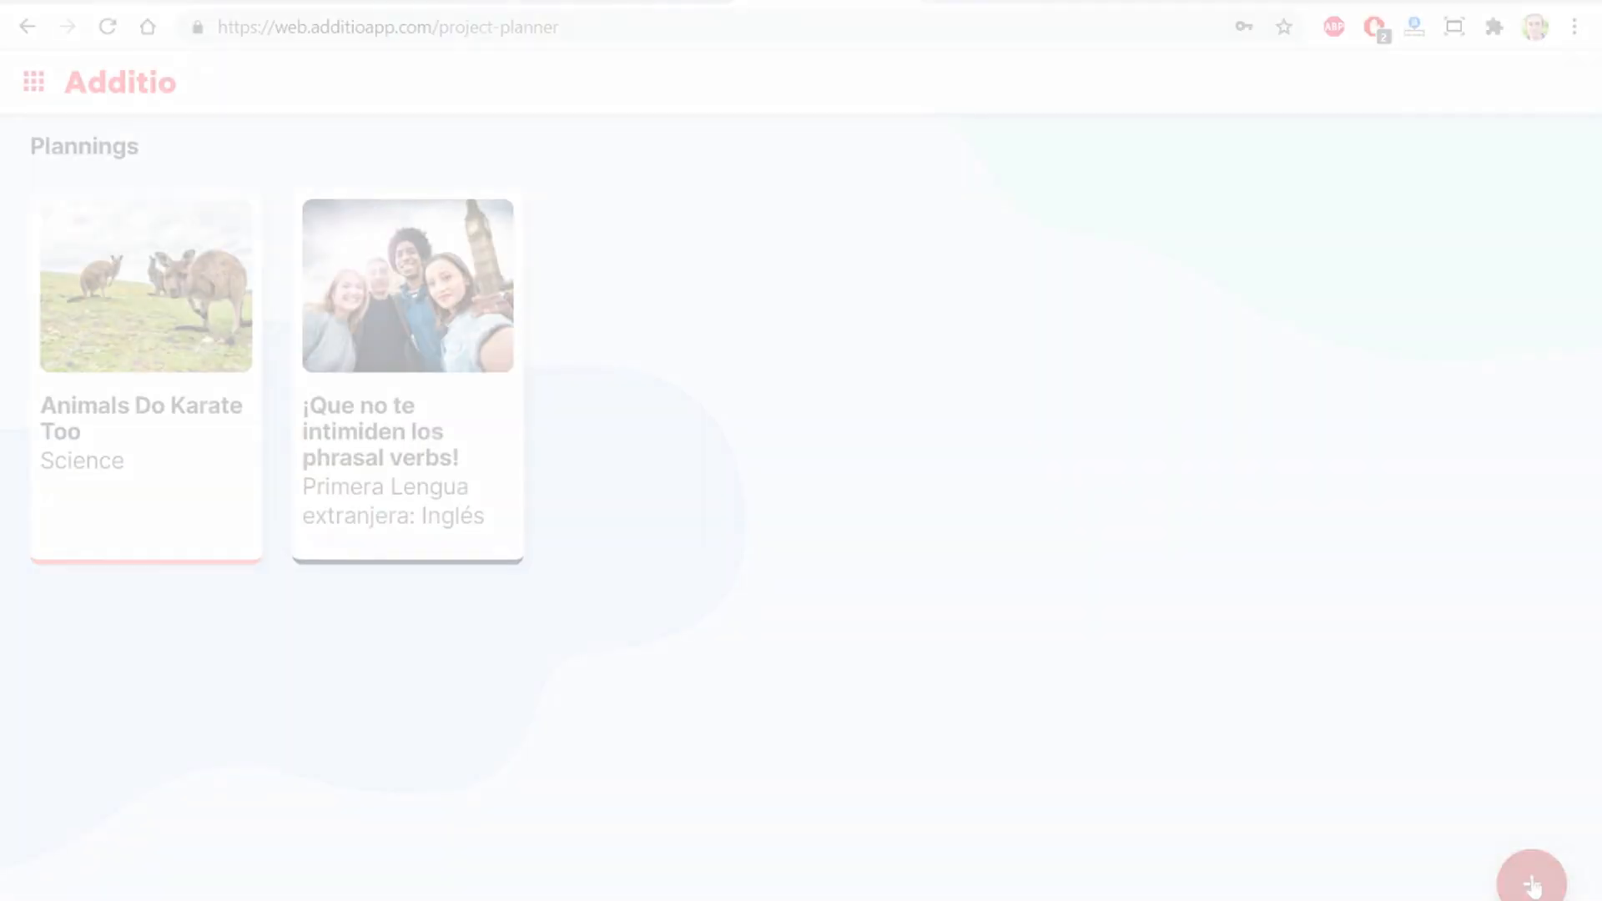
left_click(1532, 883)
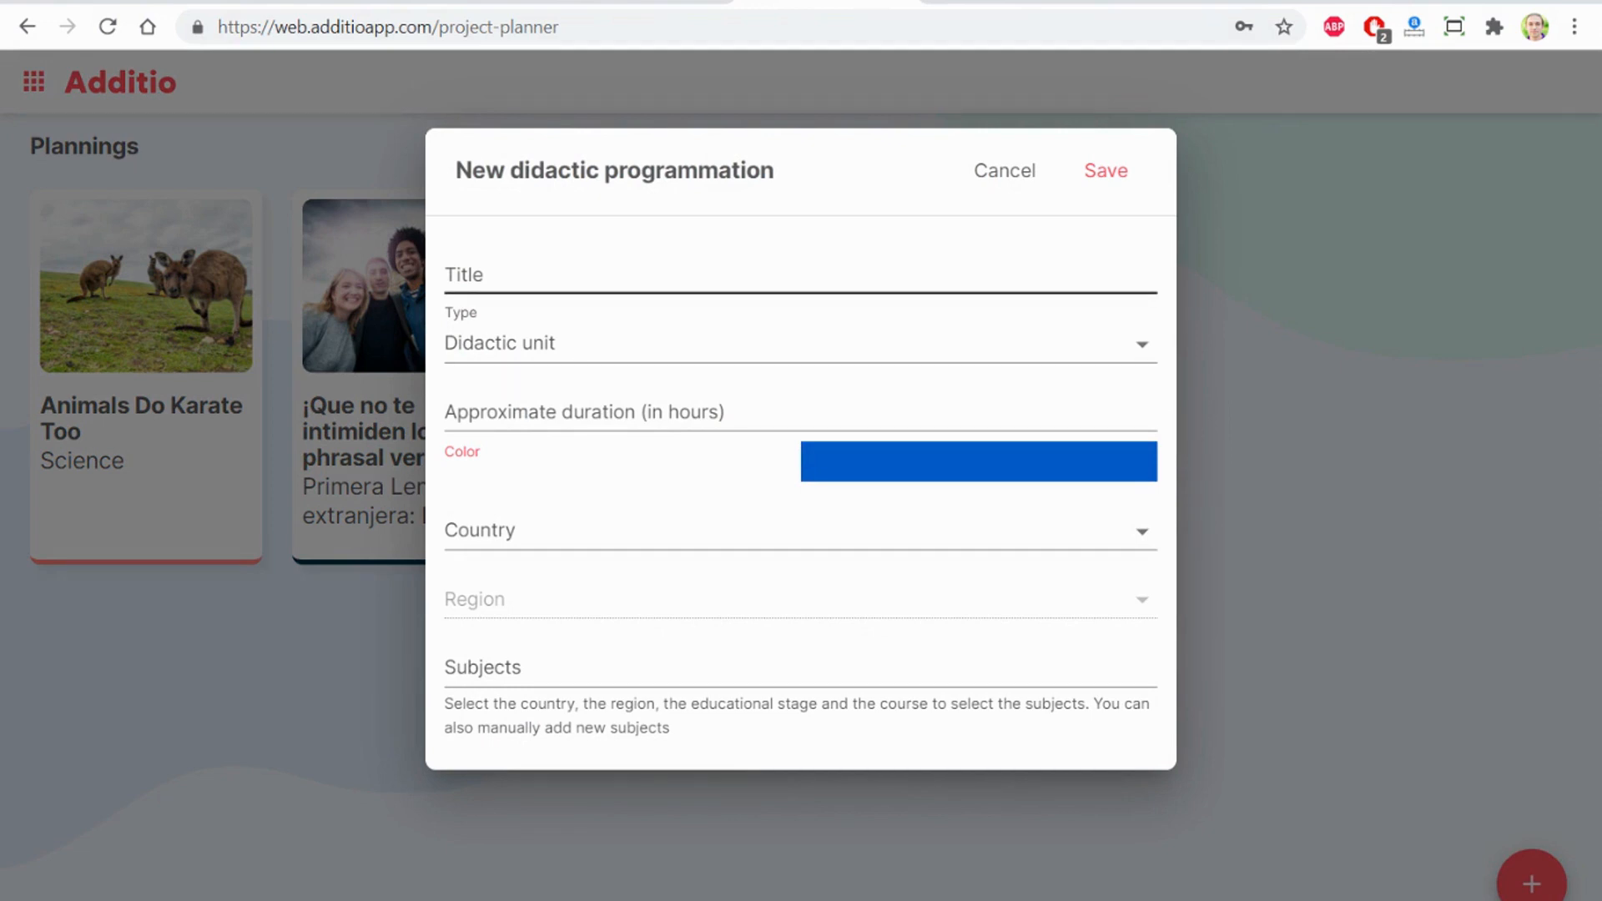
left_click(468, 274)
type("C")
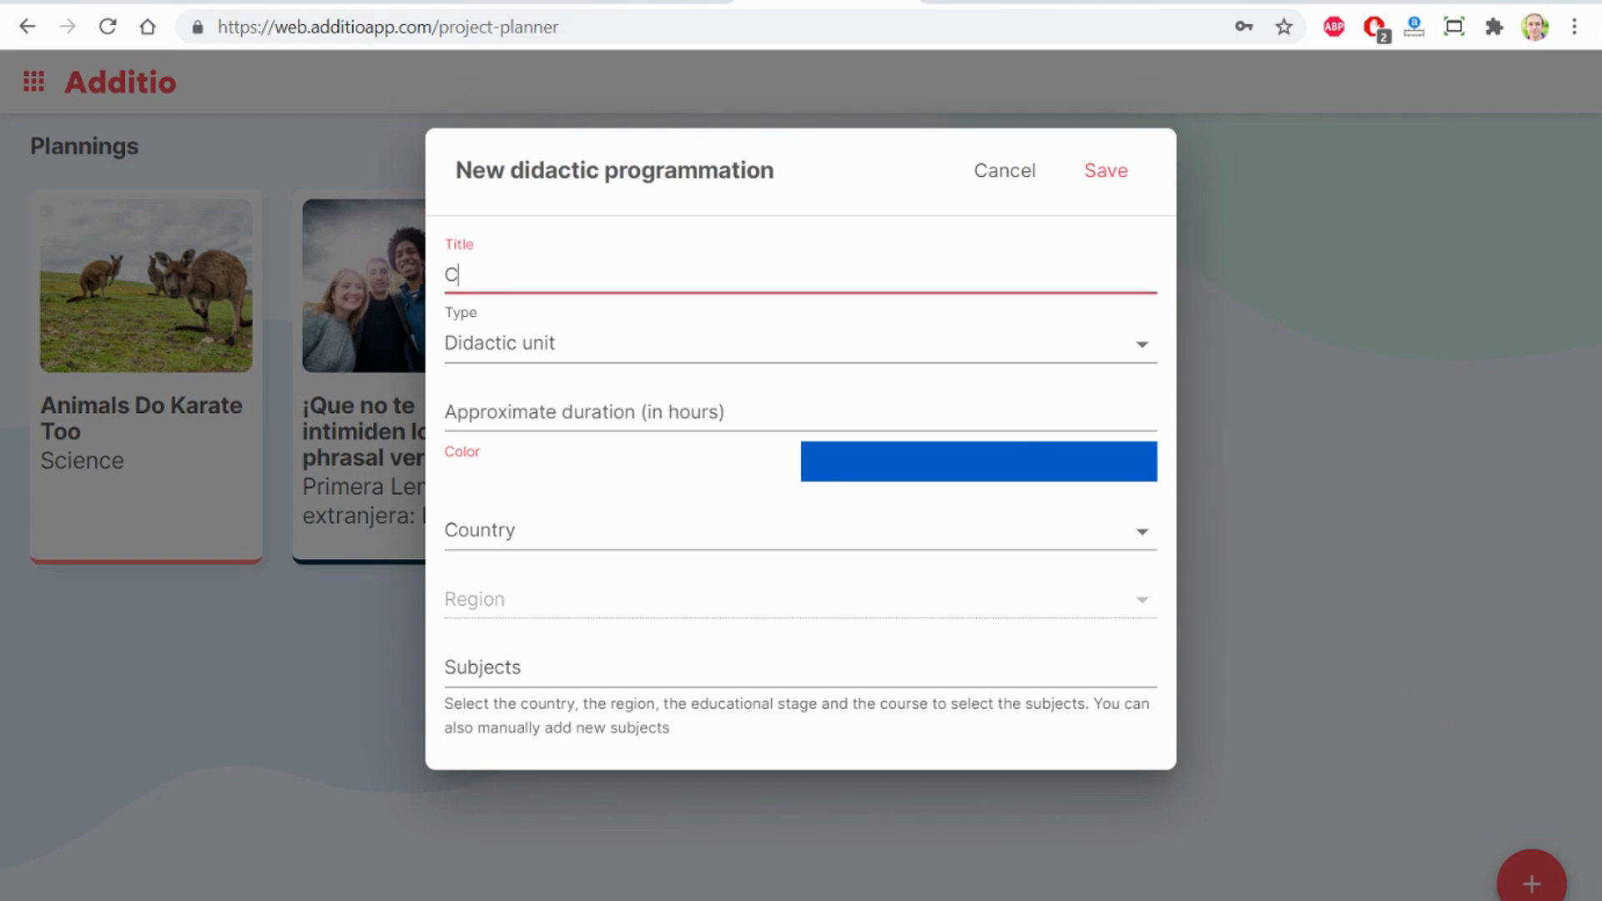
type("ell biology")
- Set the programmation's type to Didactic unit and its approximate duration to 3 hours
left_click(572, 346)
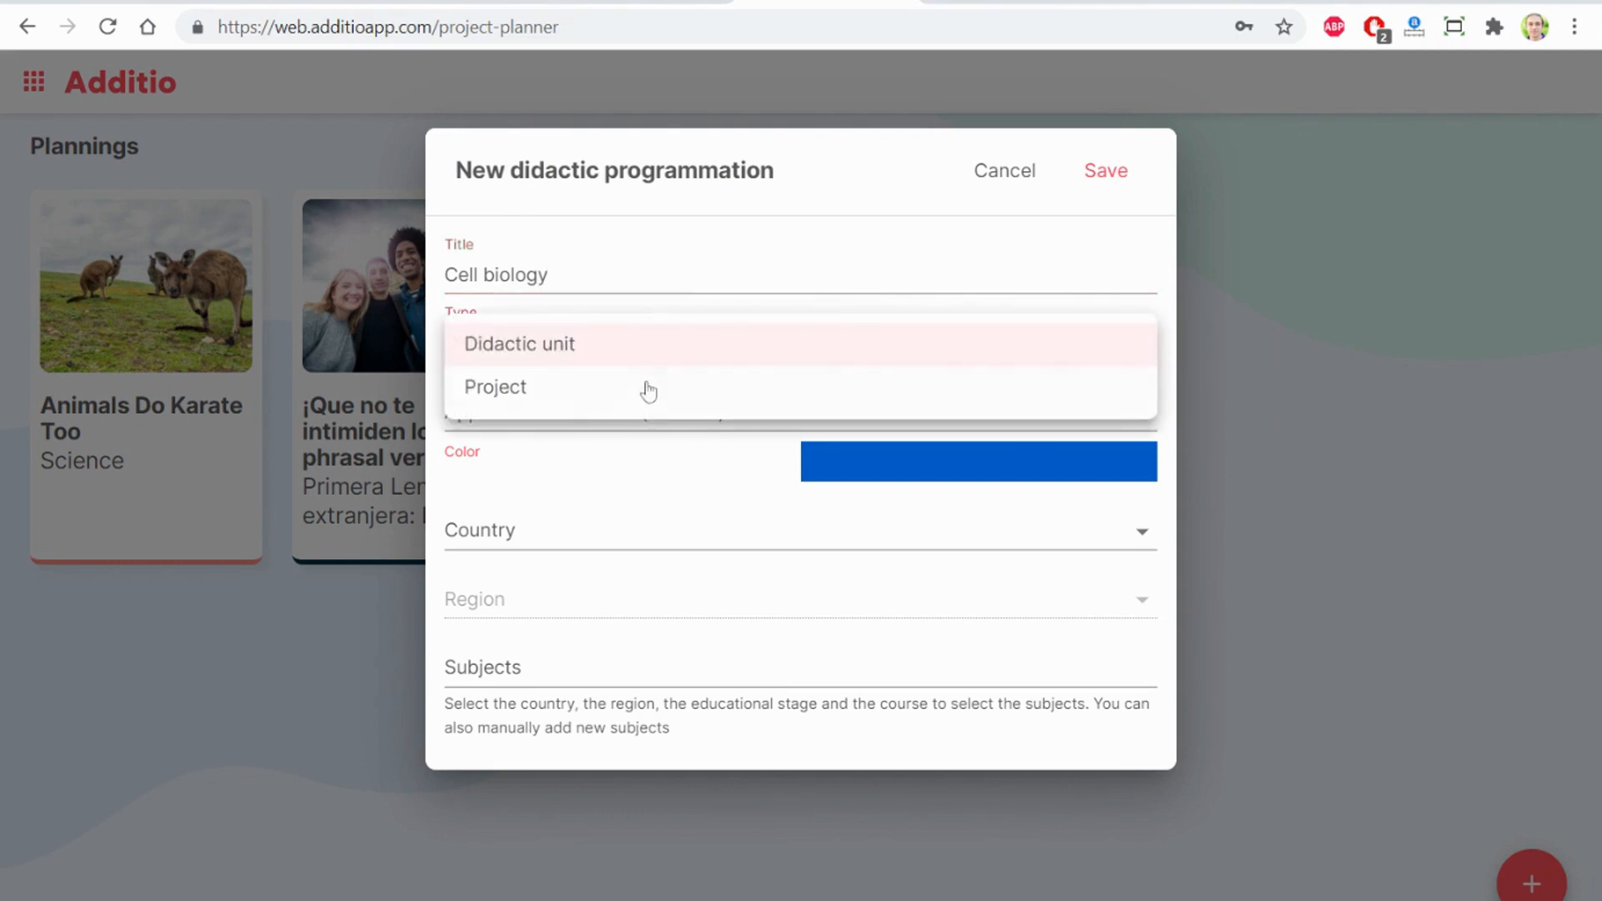
left_click(673, 347)
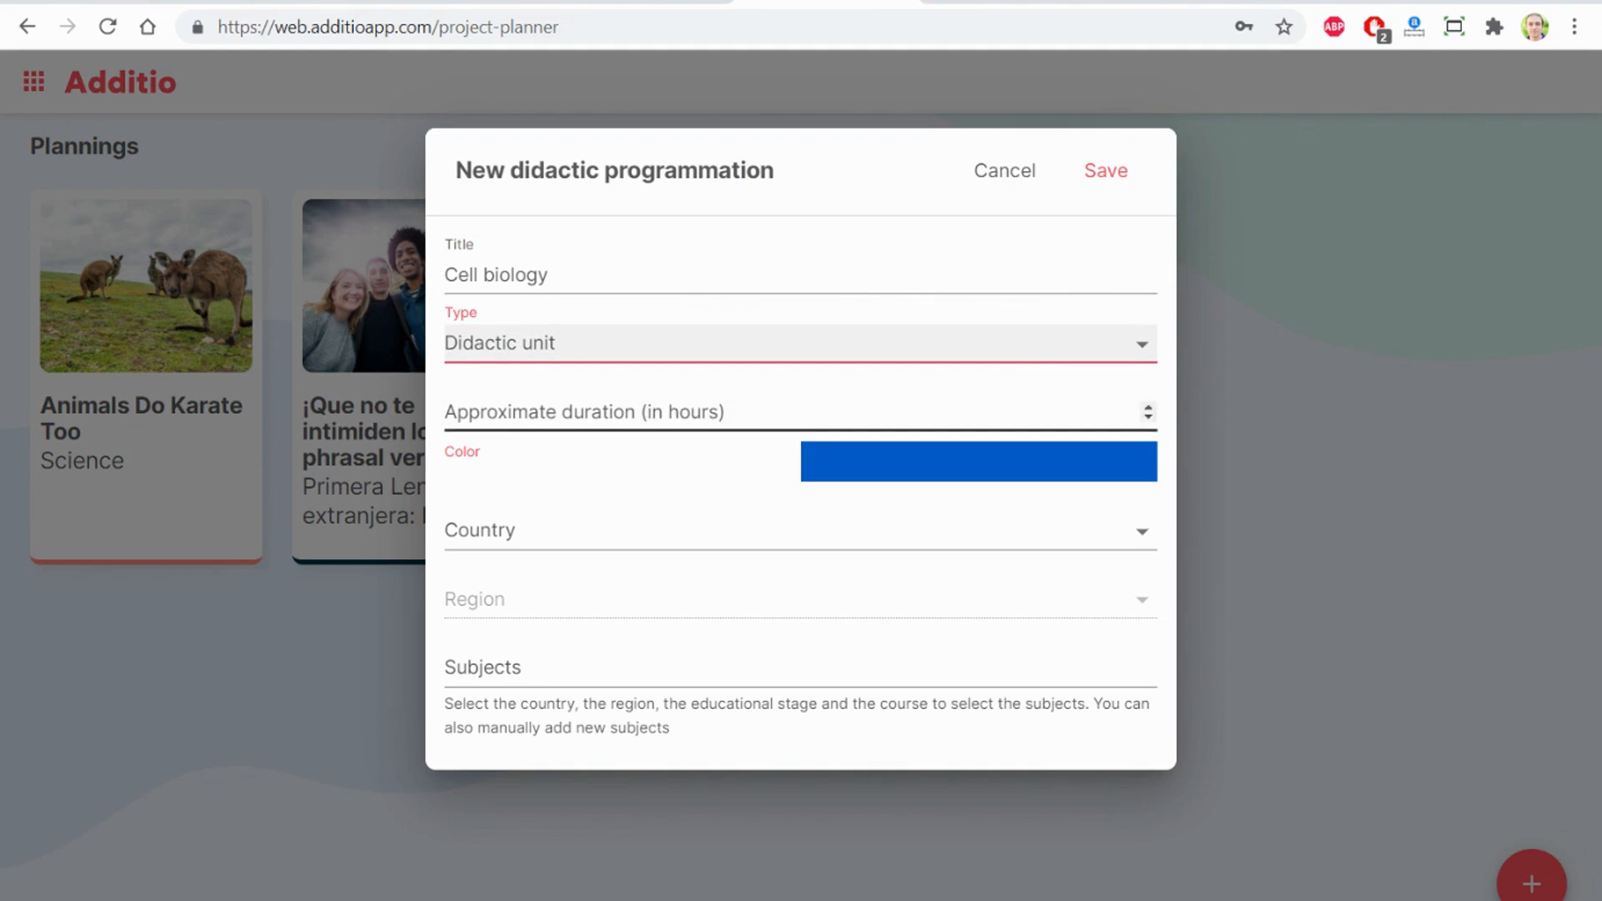
key("Tab")
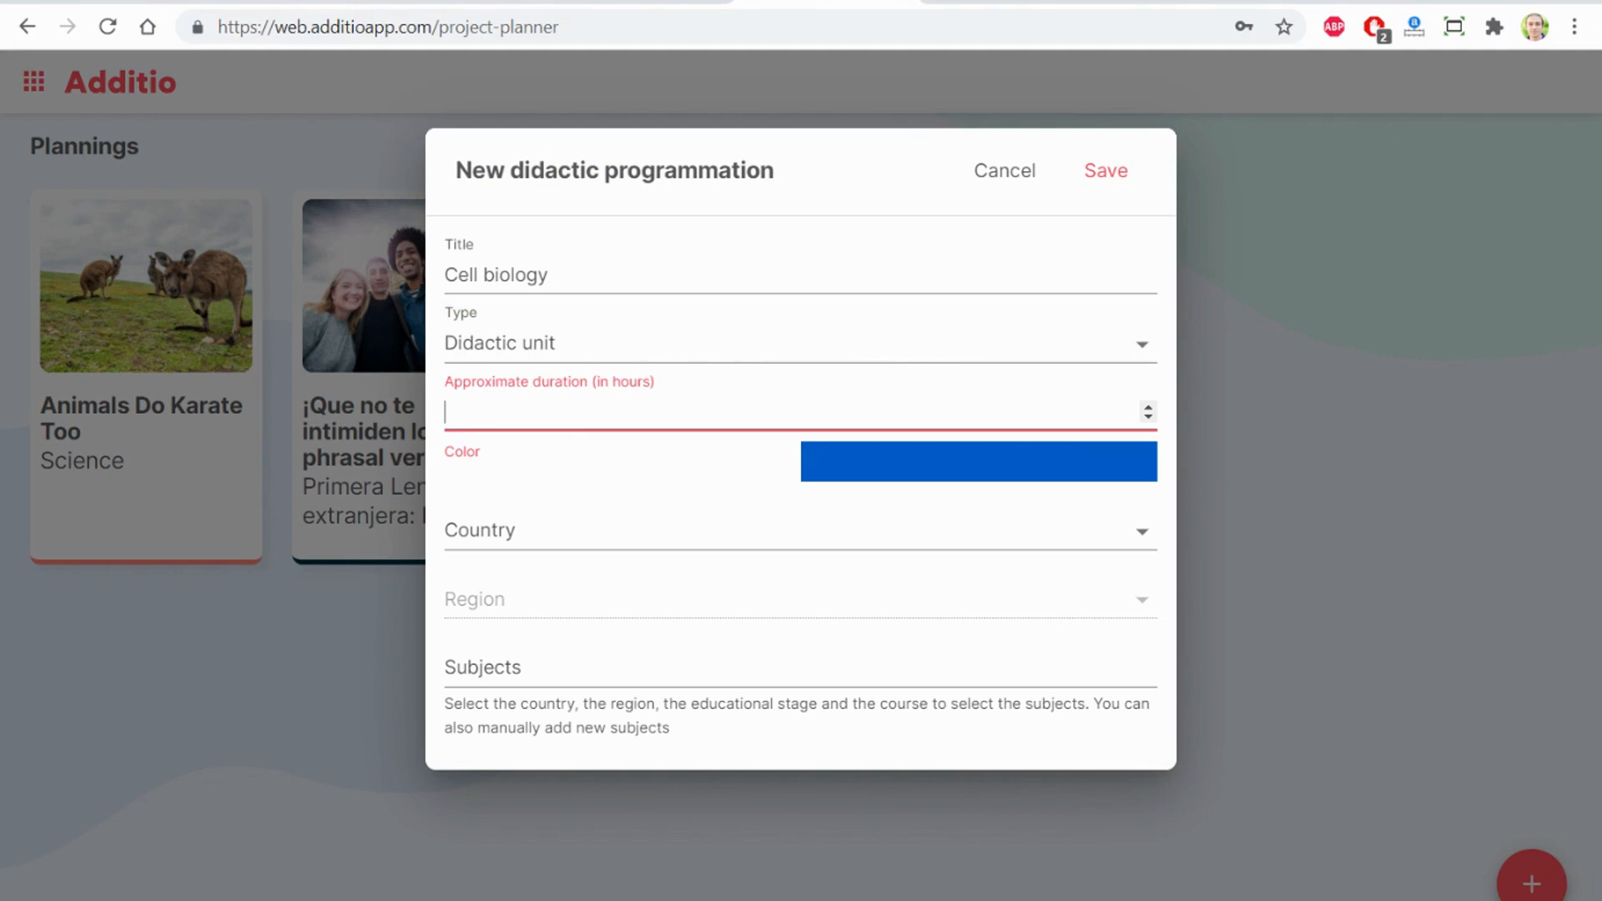
type("3")
- Set the programmation's country to United States and its region to All regions
left_click(1143, 532)
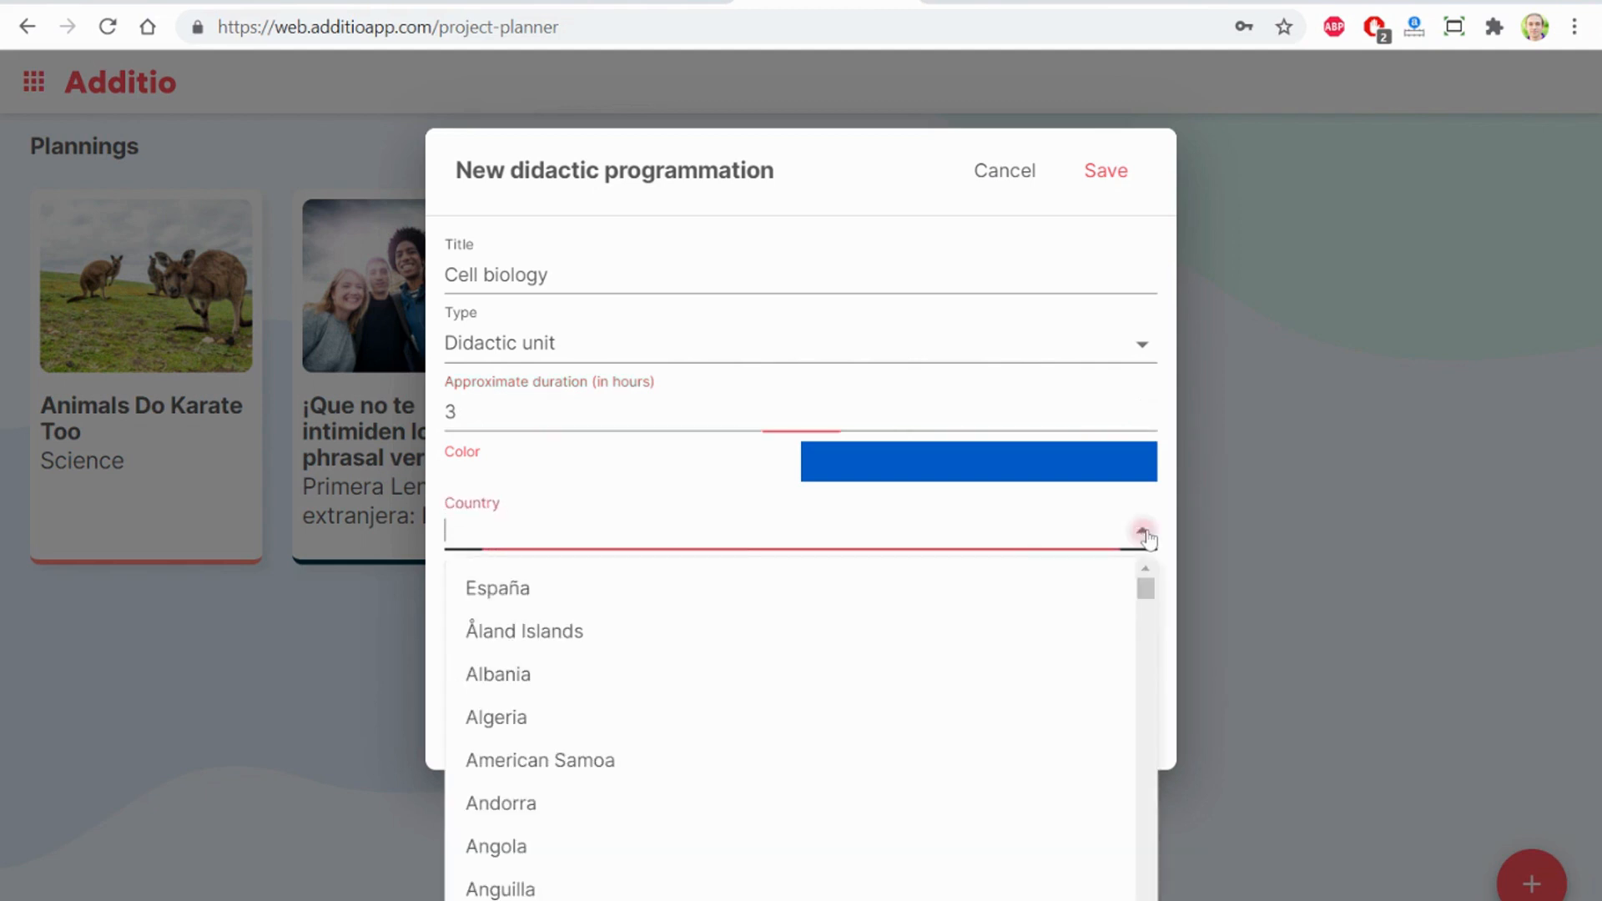
type("un")
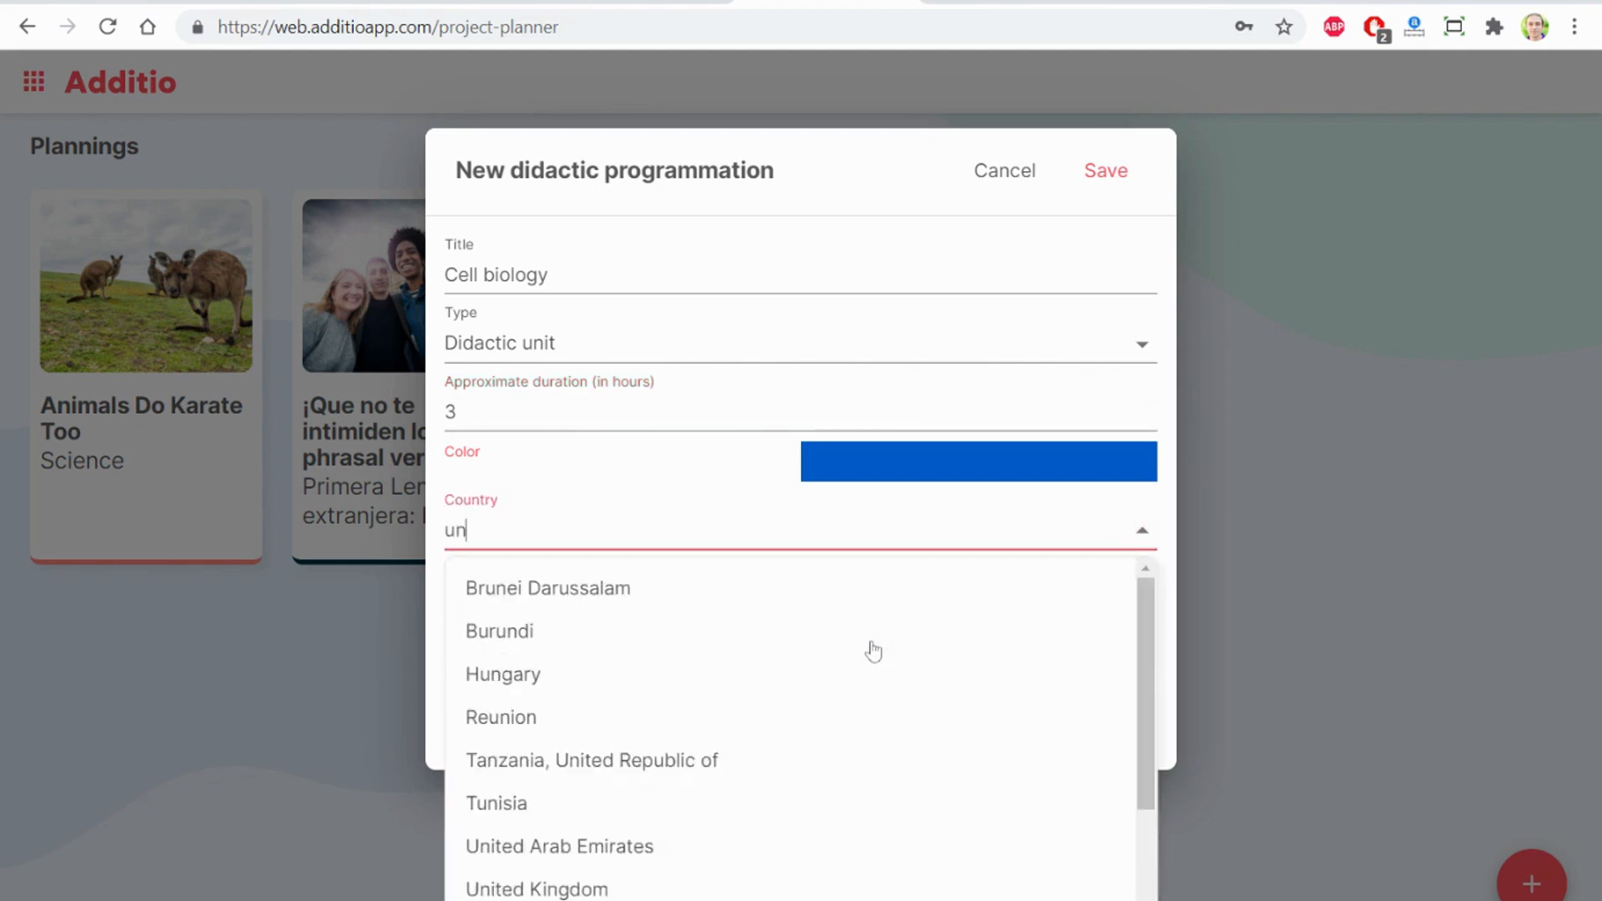
type("ited")
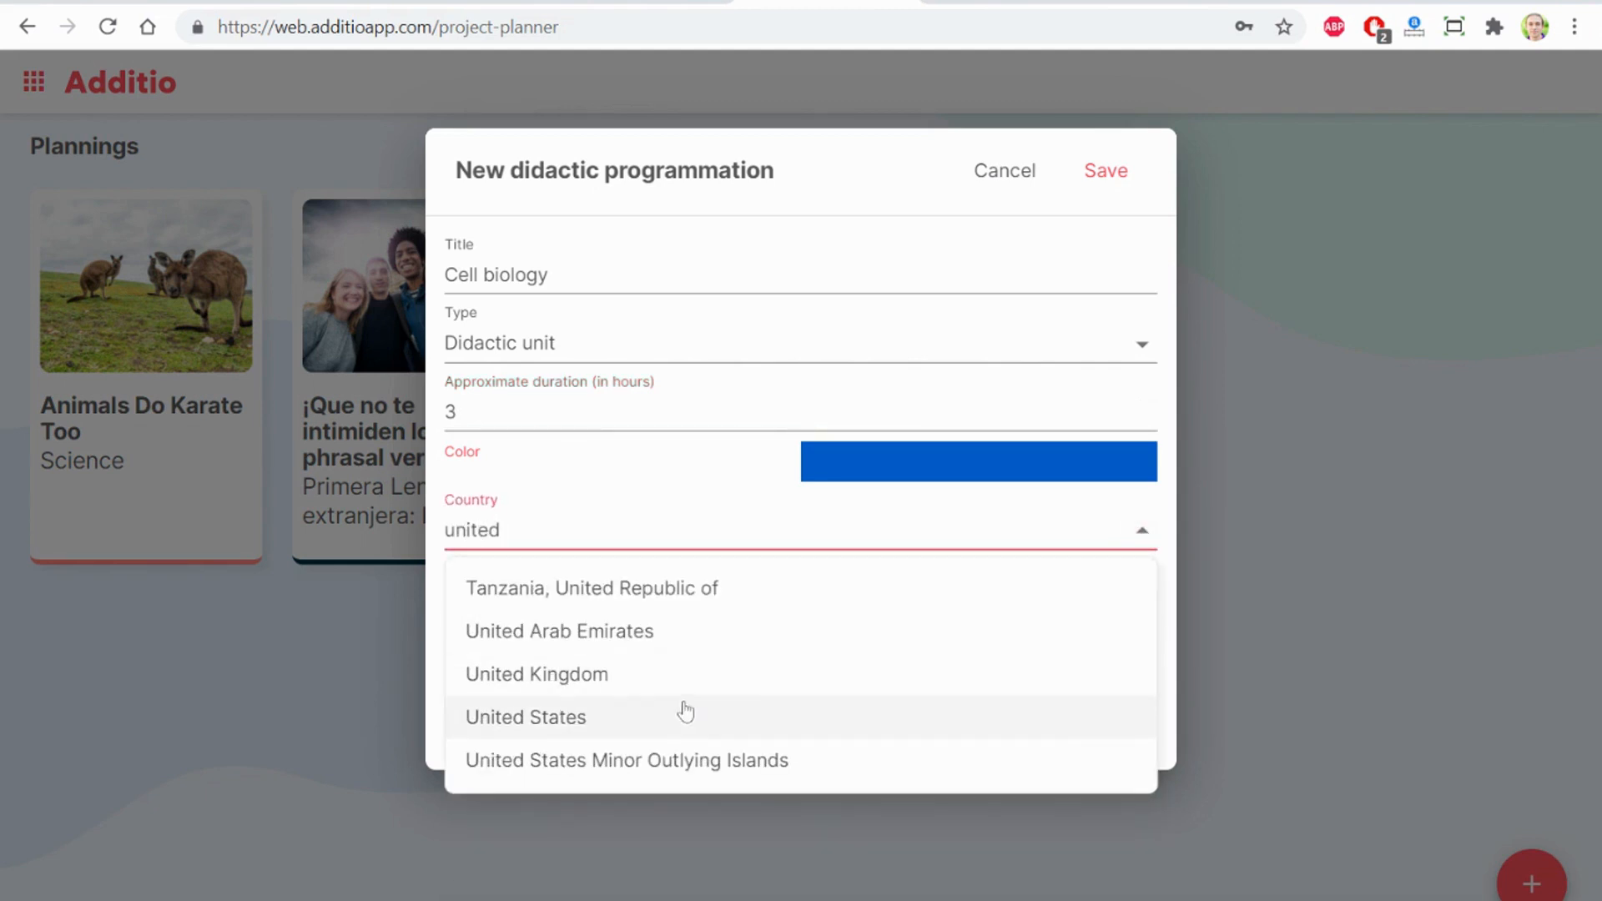
left_click(632, 718)
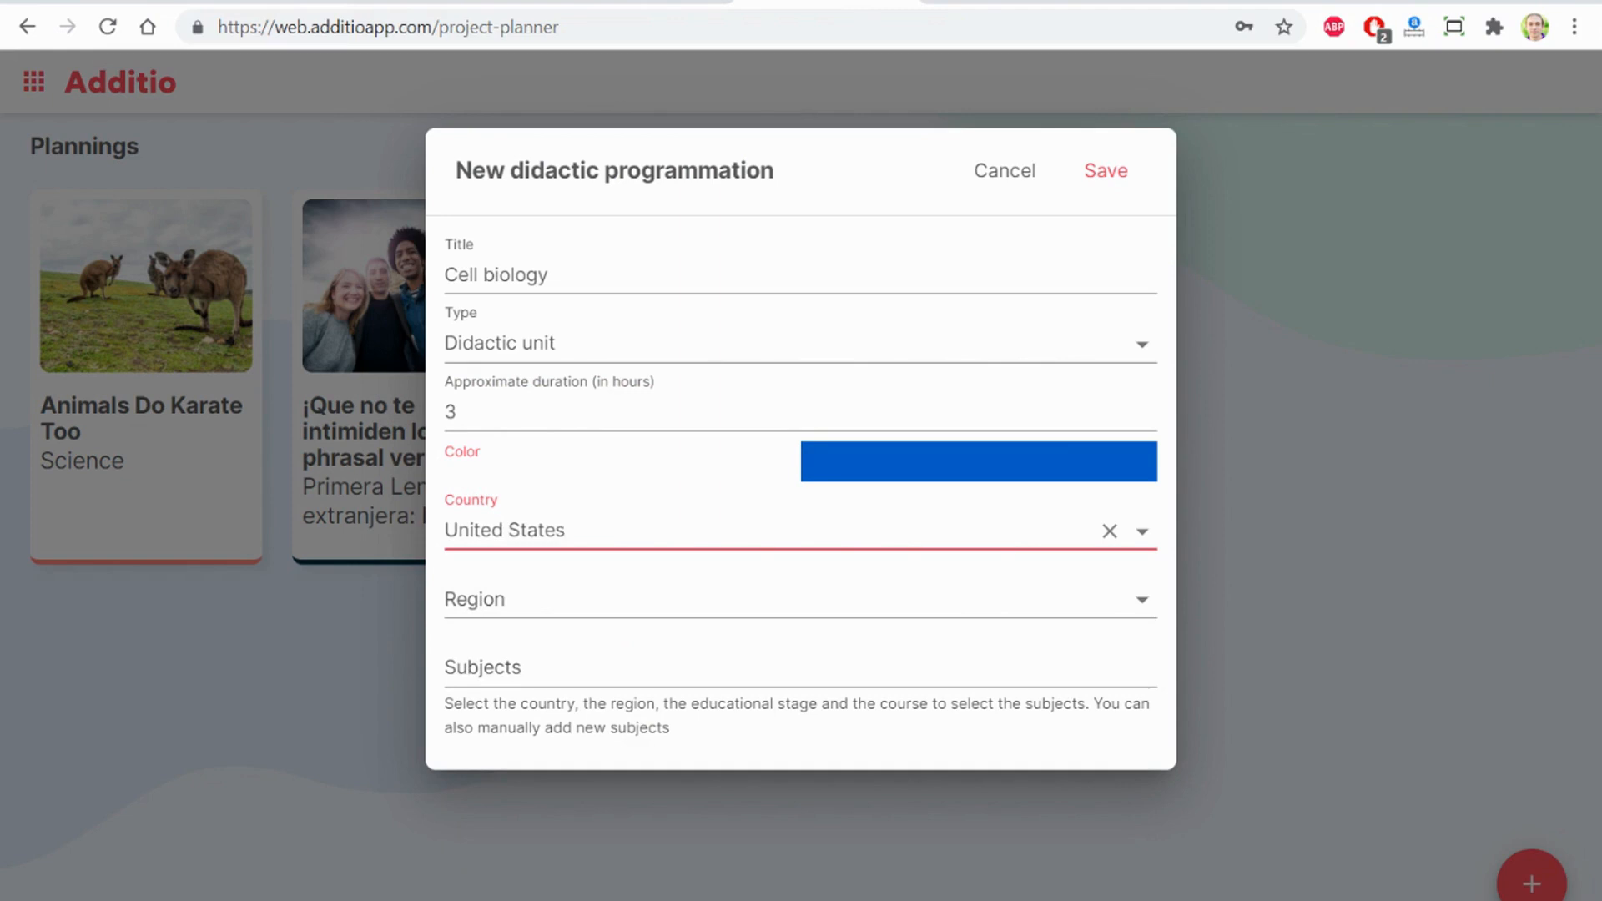
left_click(948, 610)
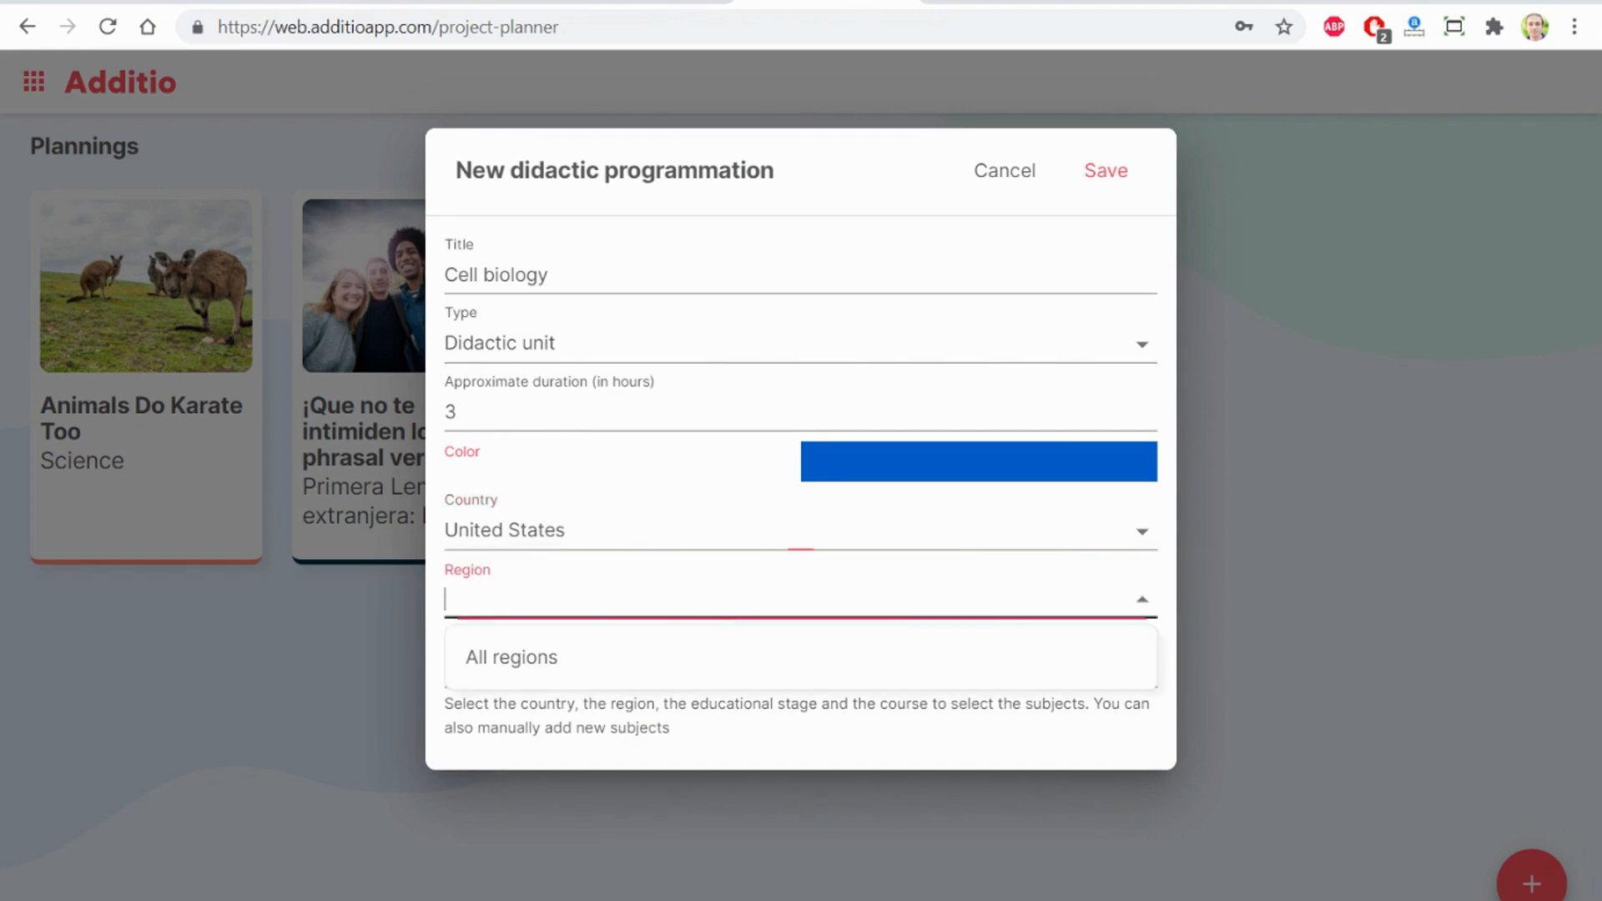
left_click(712, 671)
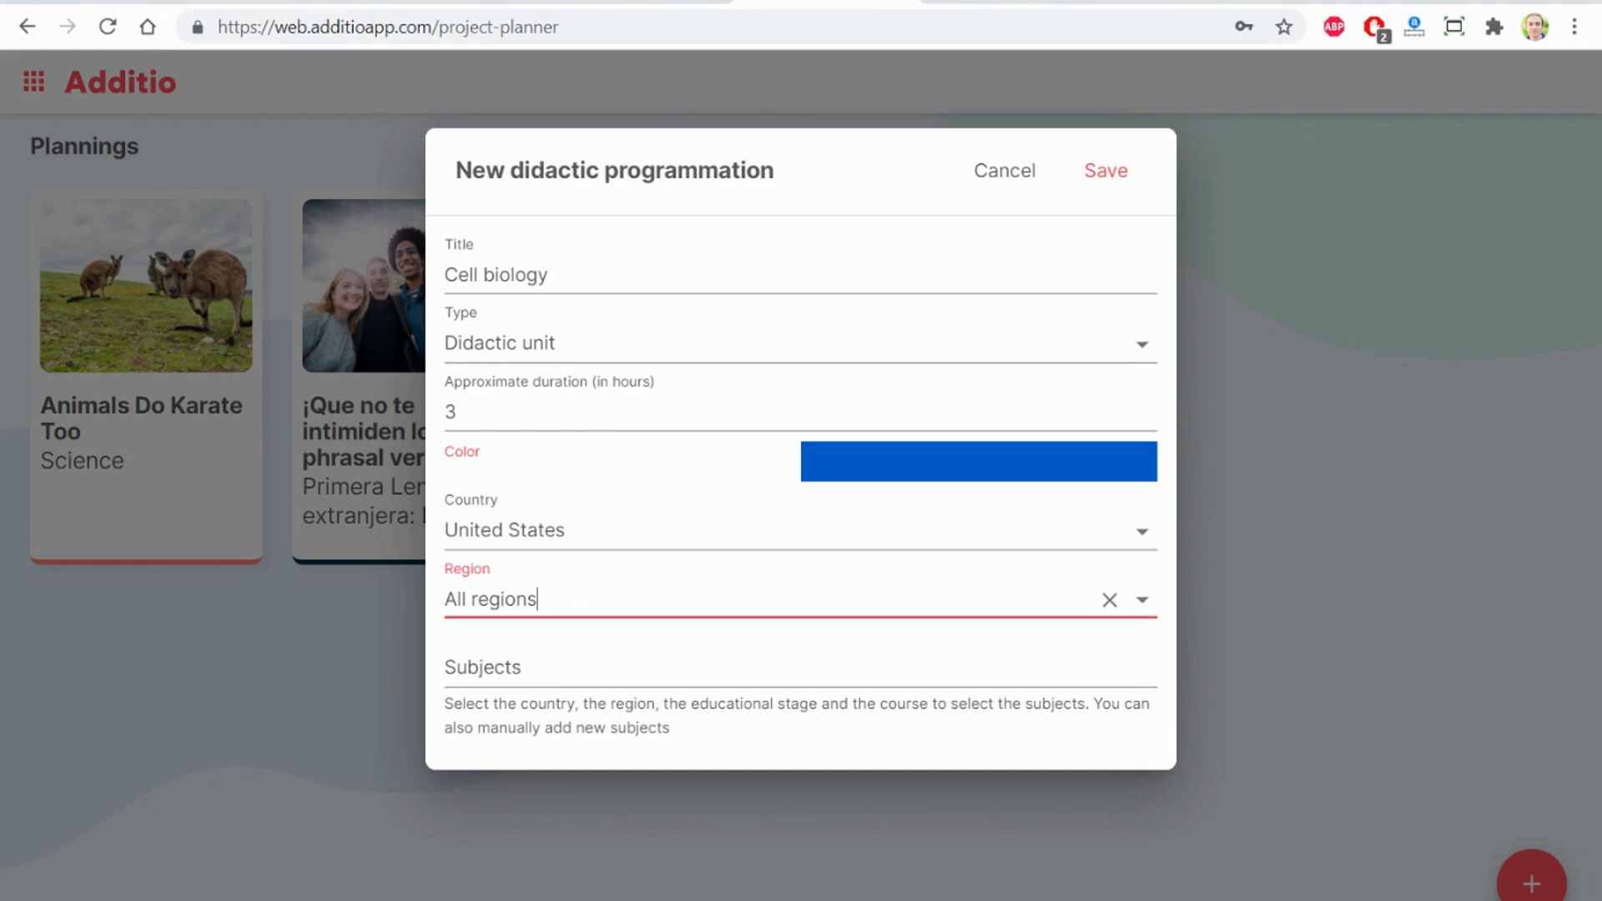
- Add "Science" as a new subject and save the didactic programmation
left_click(484, 668)
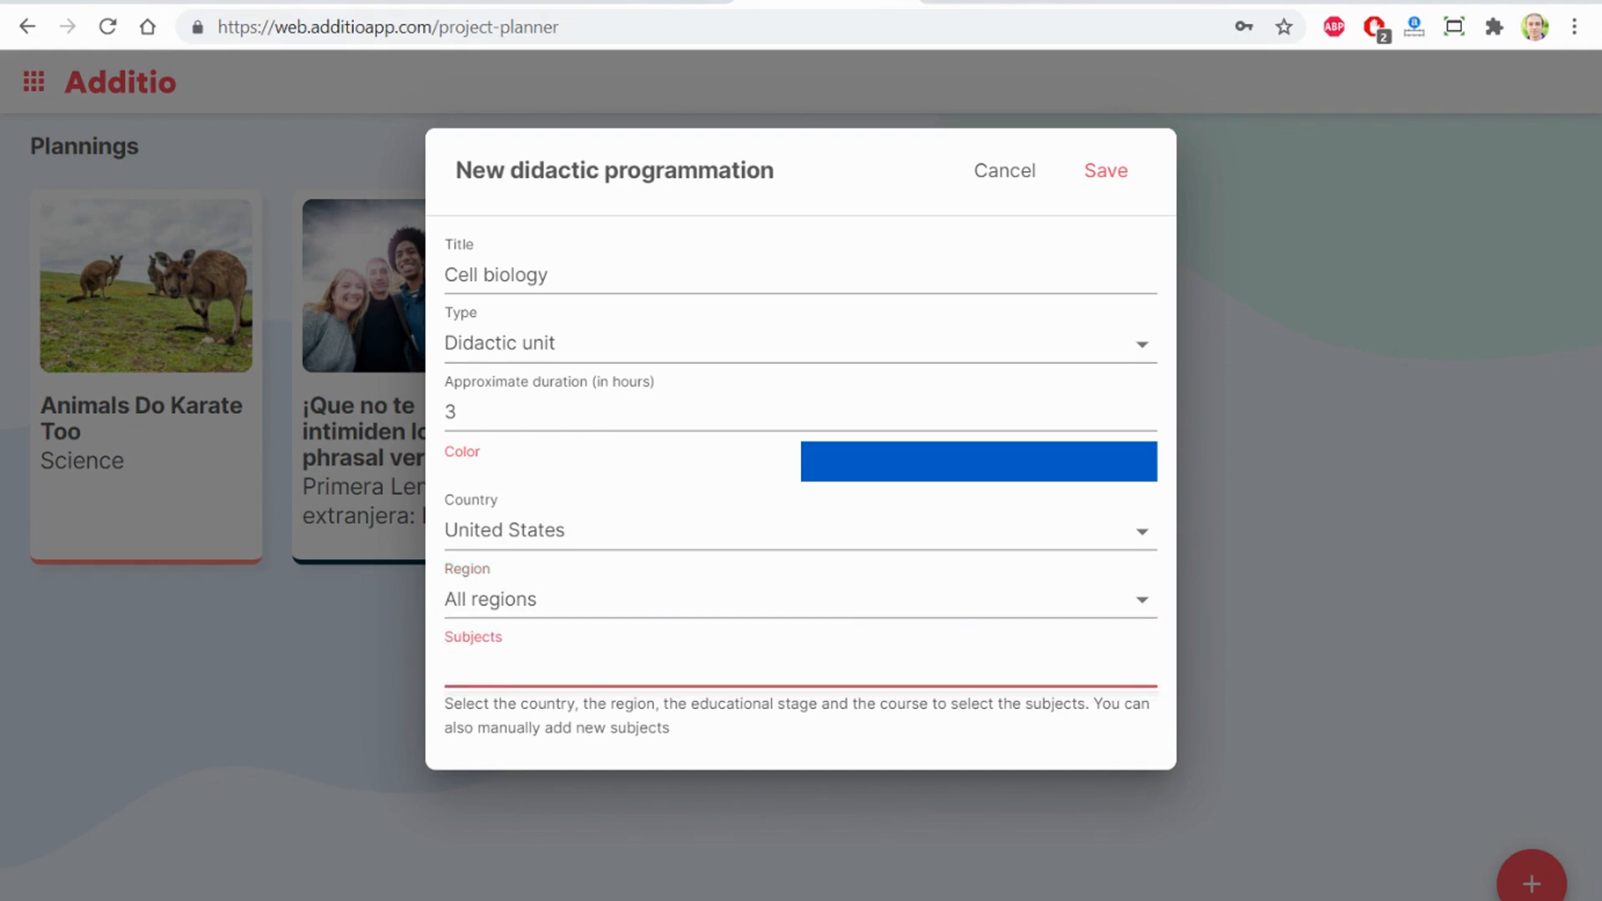
type("Science")
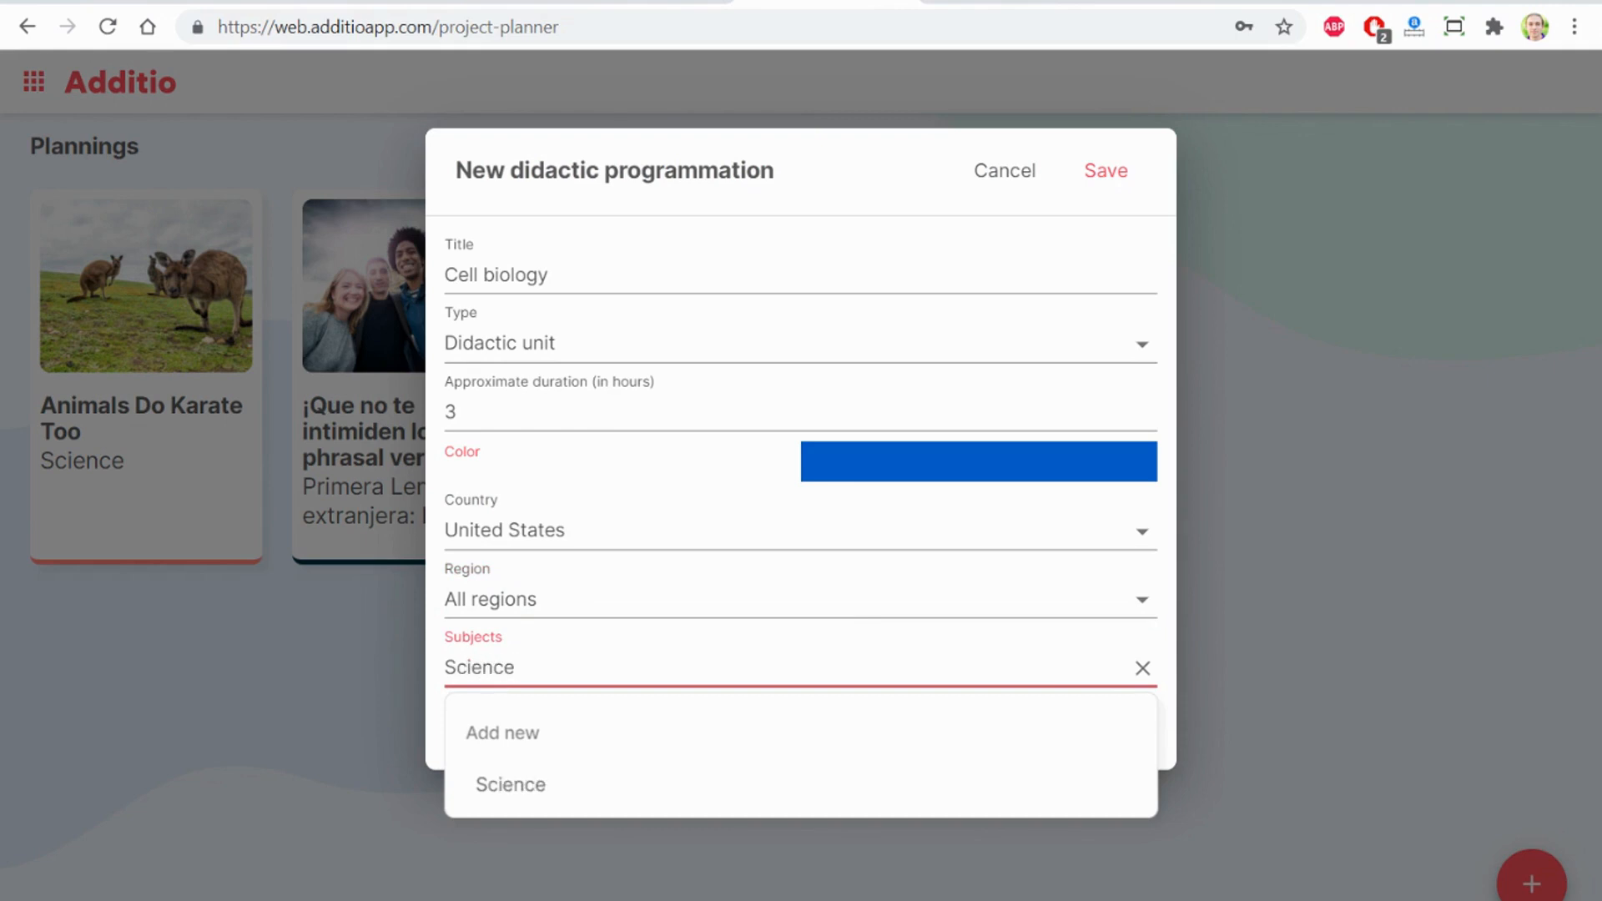
left_click(604, 788)
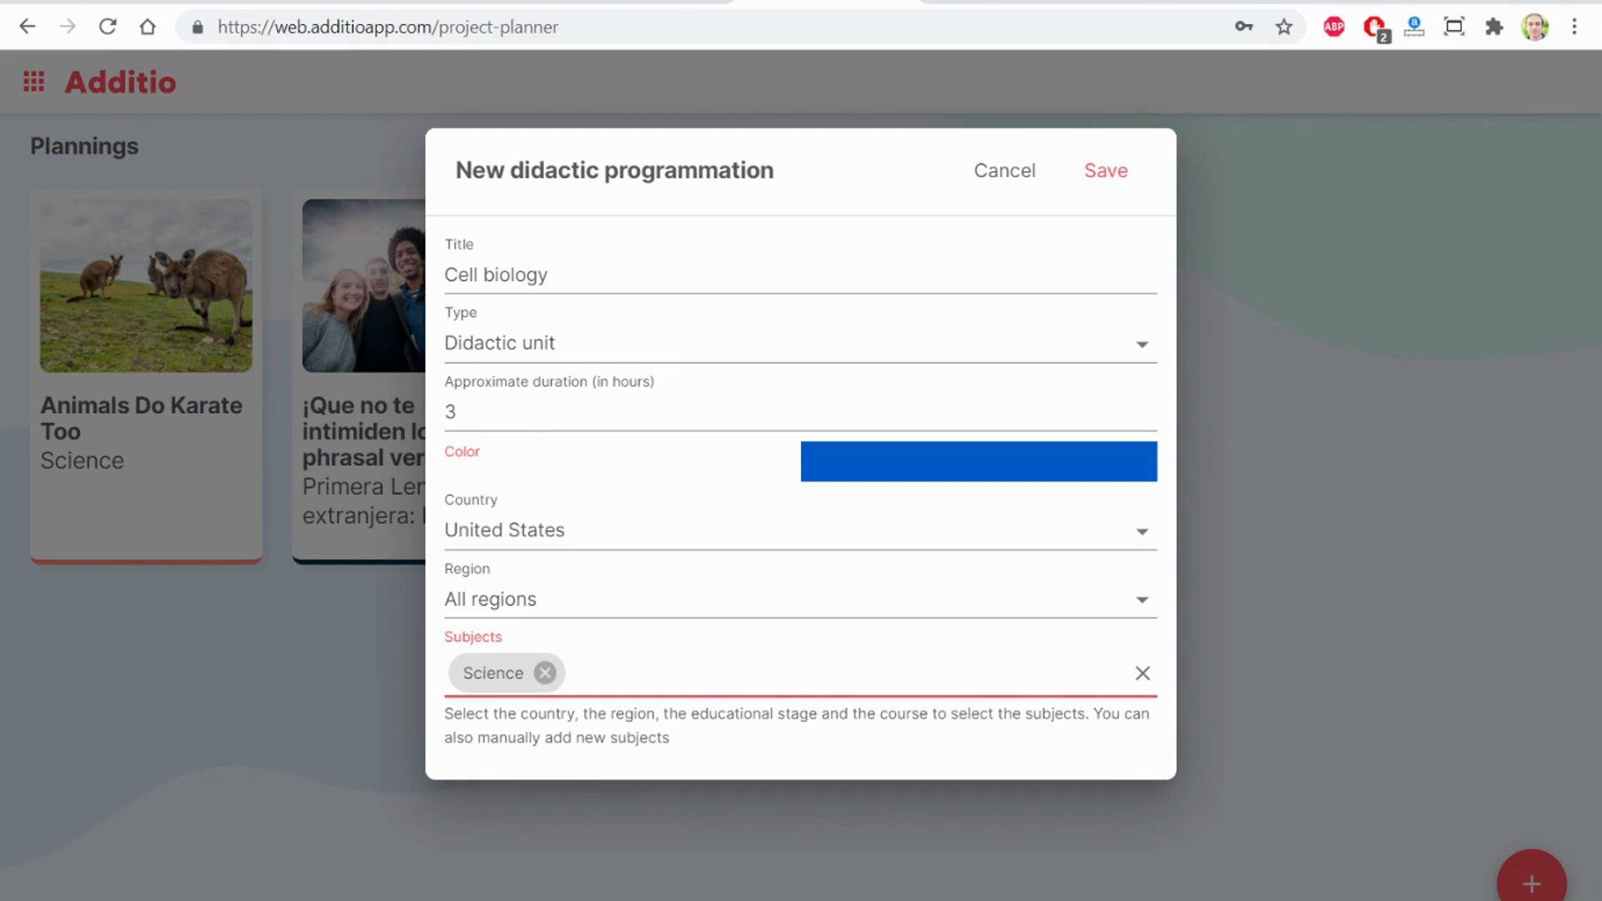
left_click(1109, 180)
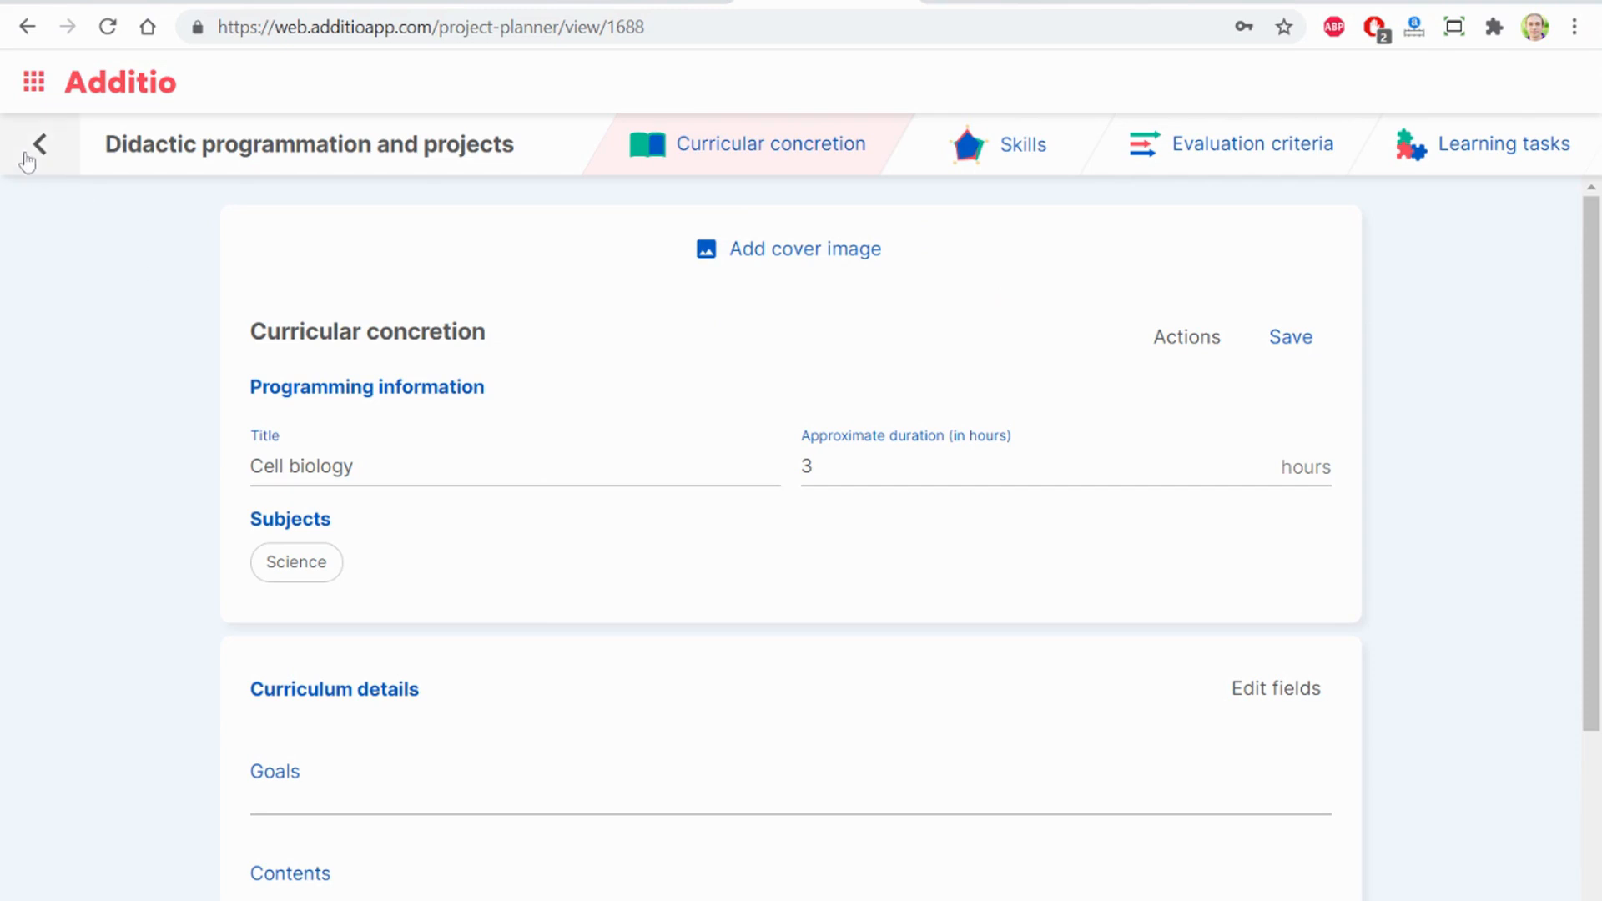
- Return to the plannings, open "Animals Do Karate Too" and examine its programming information and Objetivos field
left_click(34, 153)
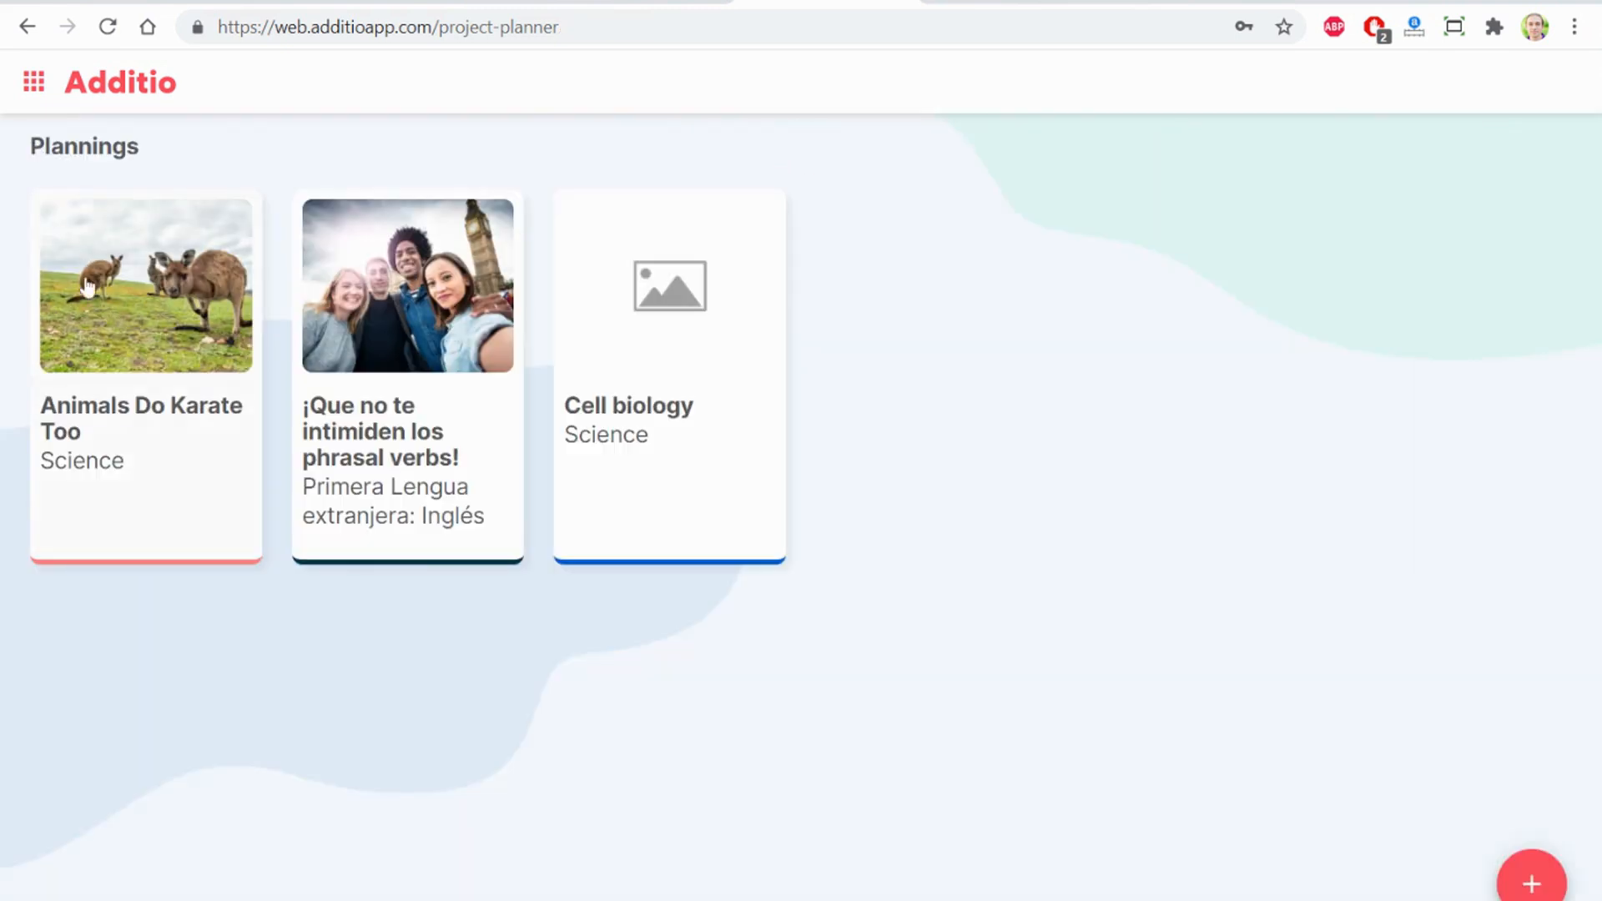
left_click(151, 308)
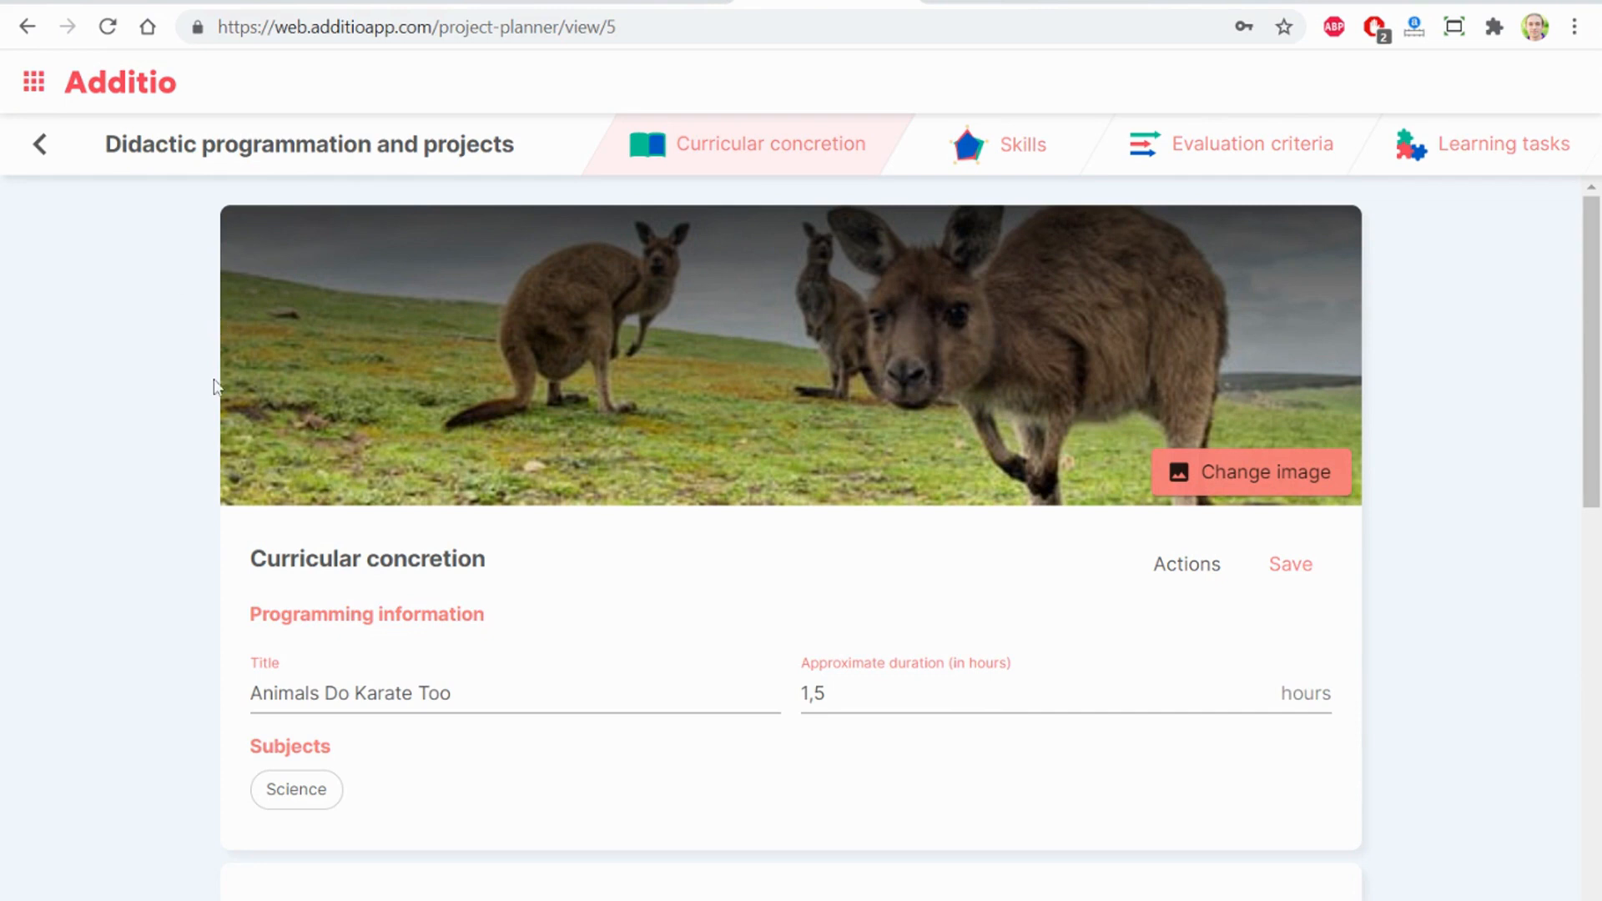
scroll(411, 609, "down", 1)
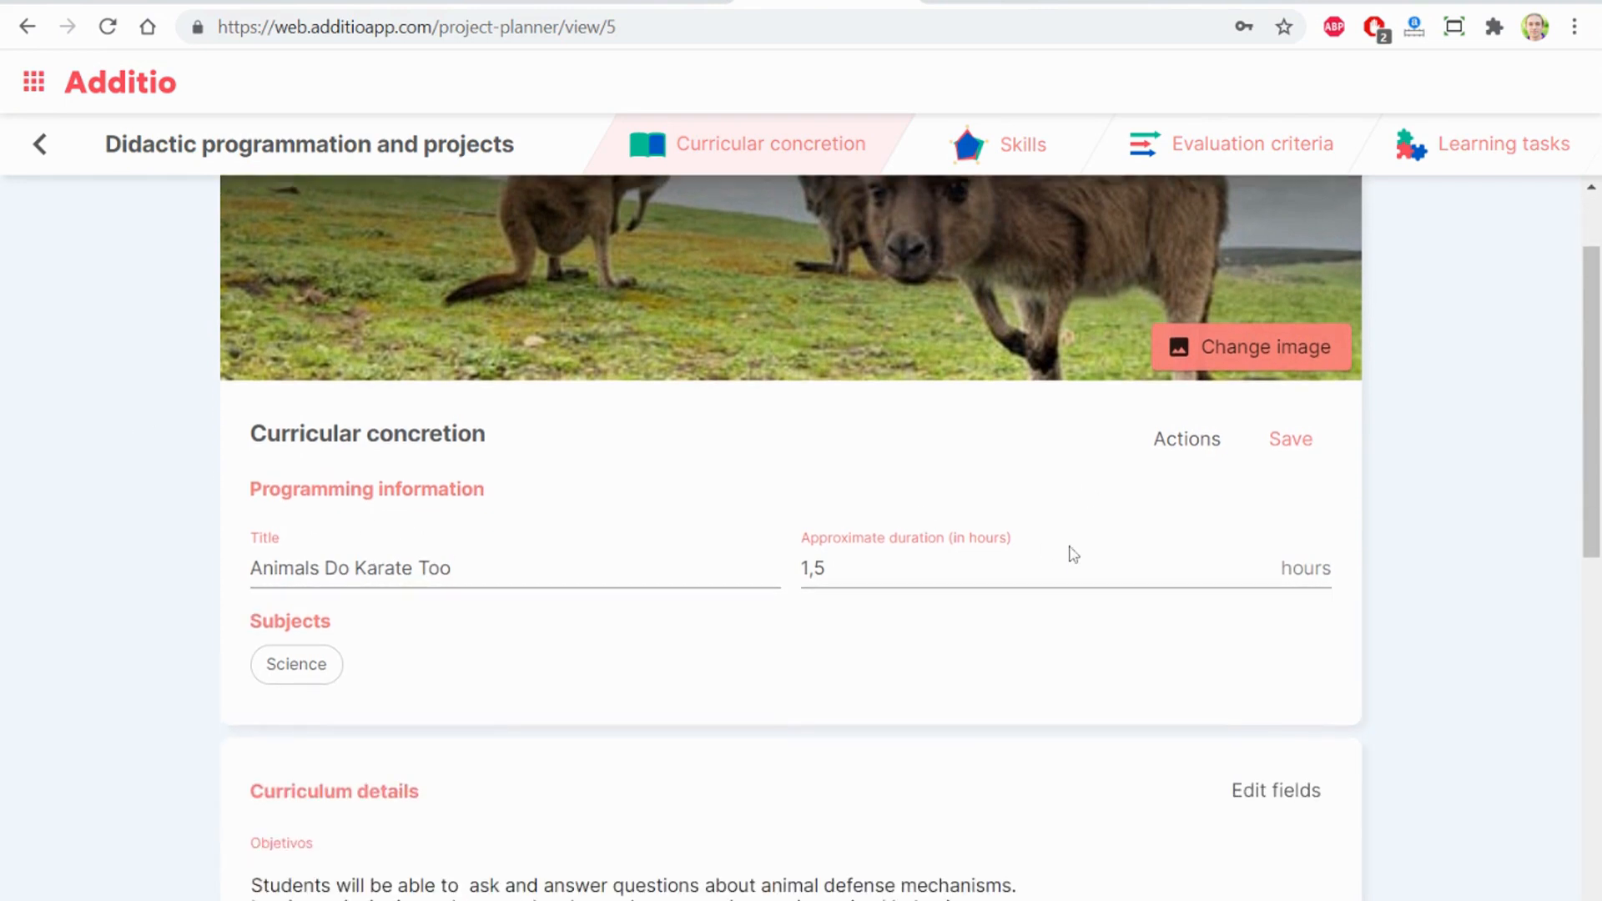
scroll(420, 576, "down", 2)
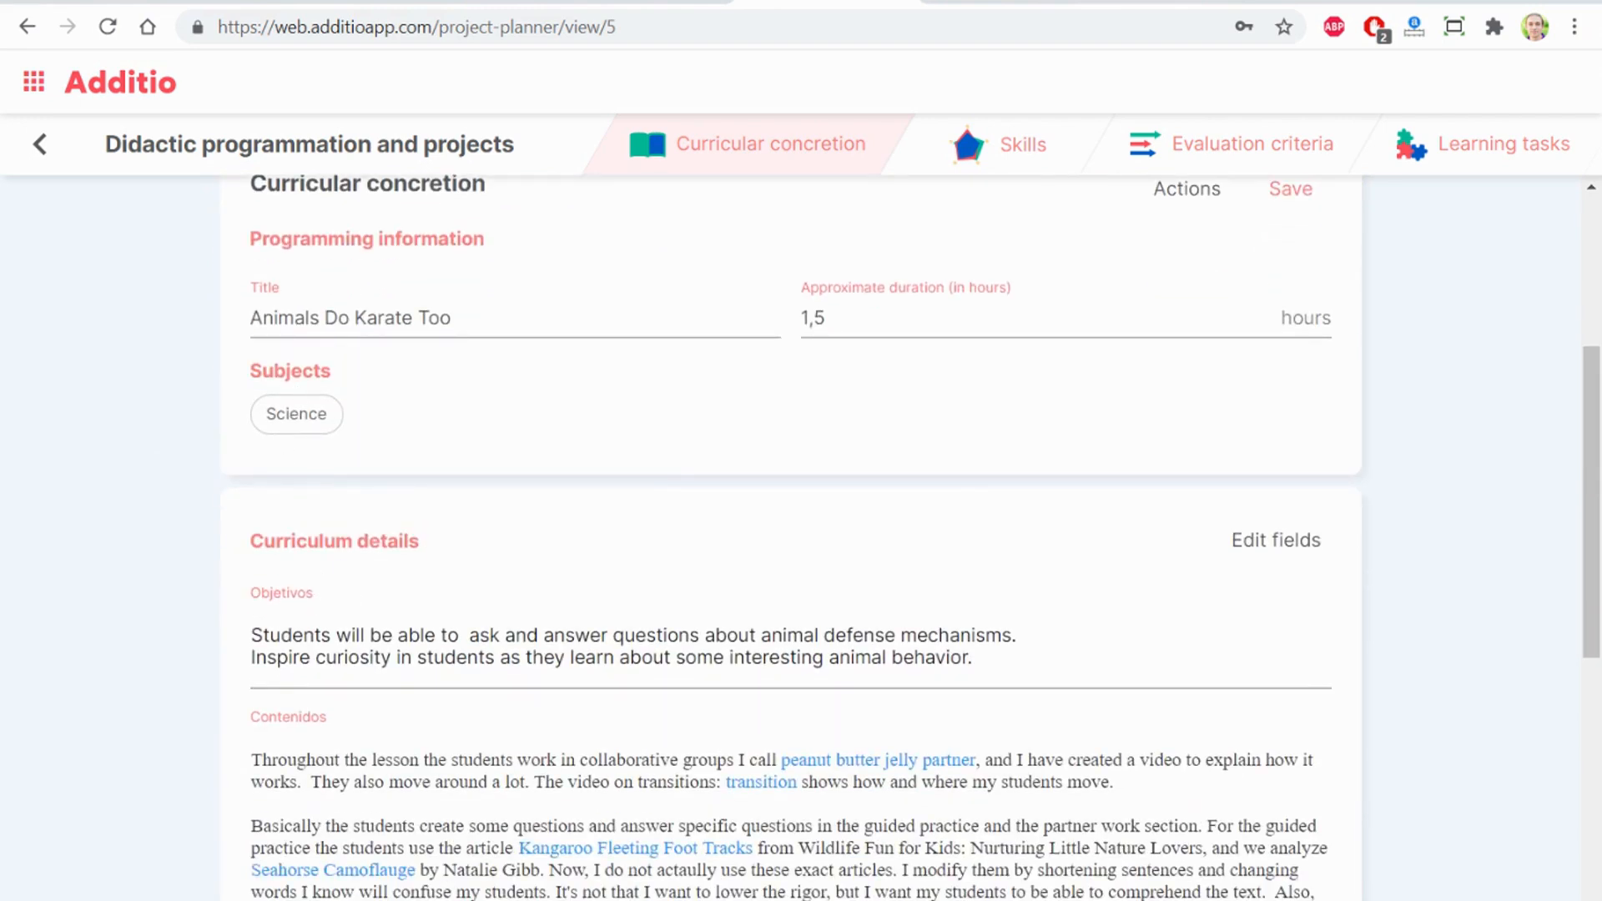
left_click_drag(249, 541, 438, 543)
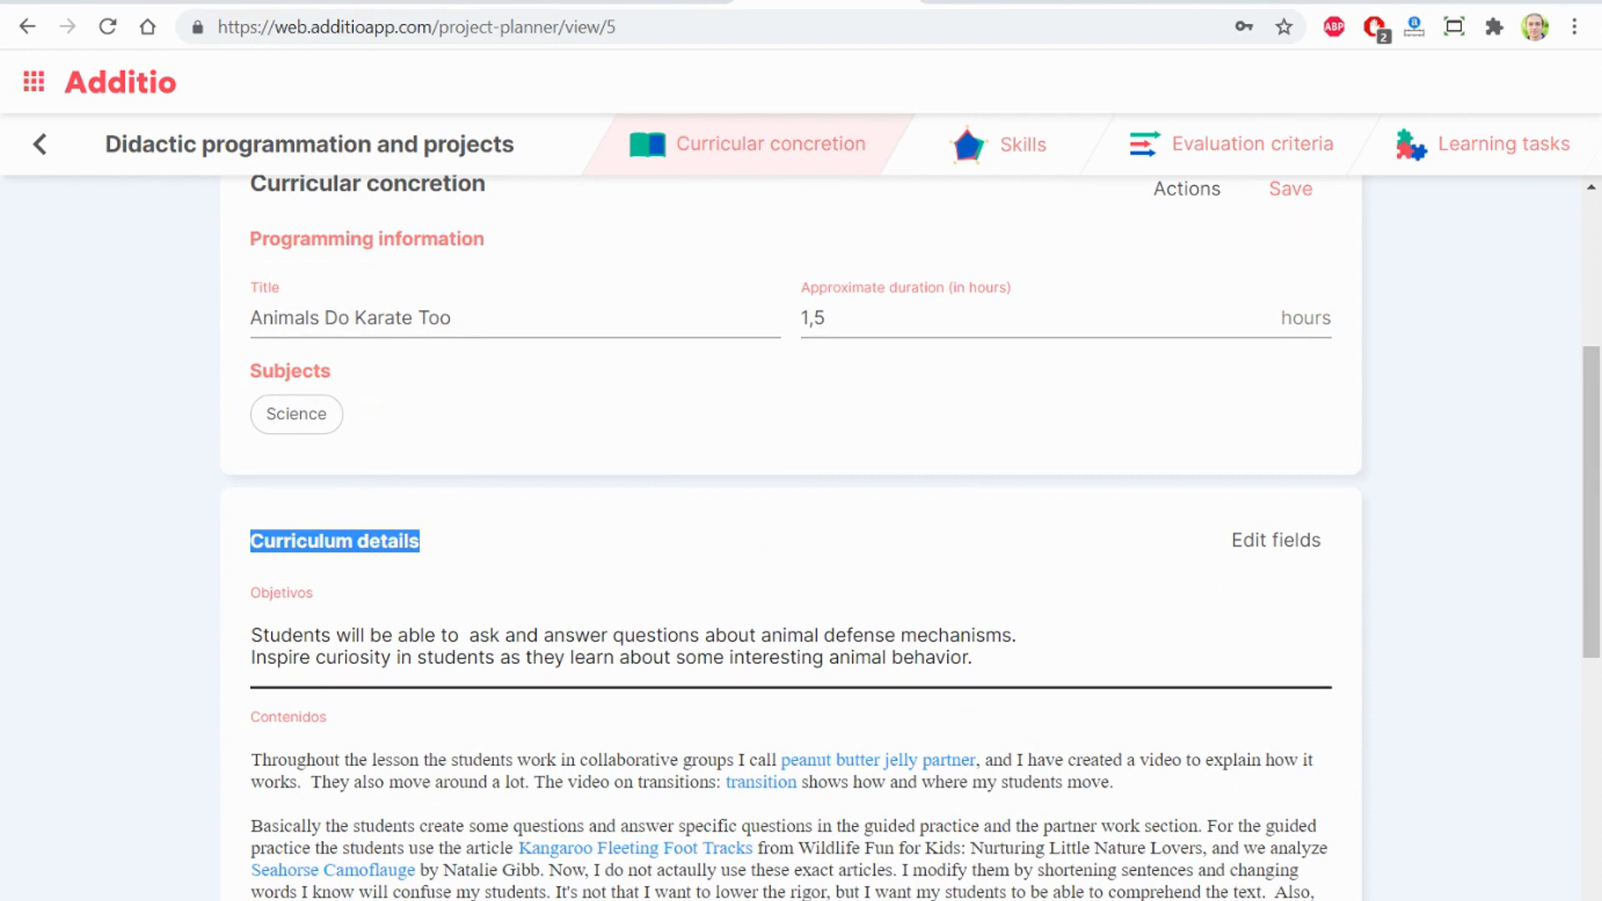
left_click(284, 636)
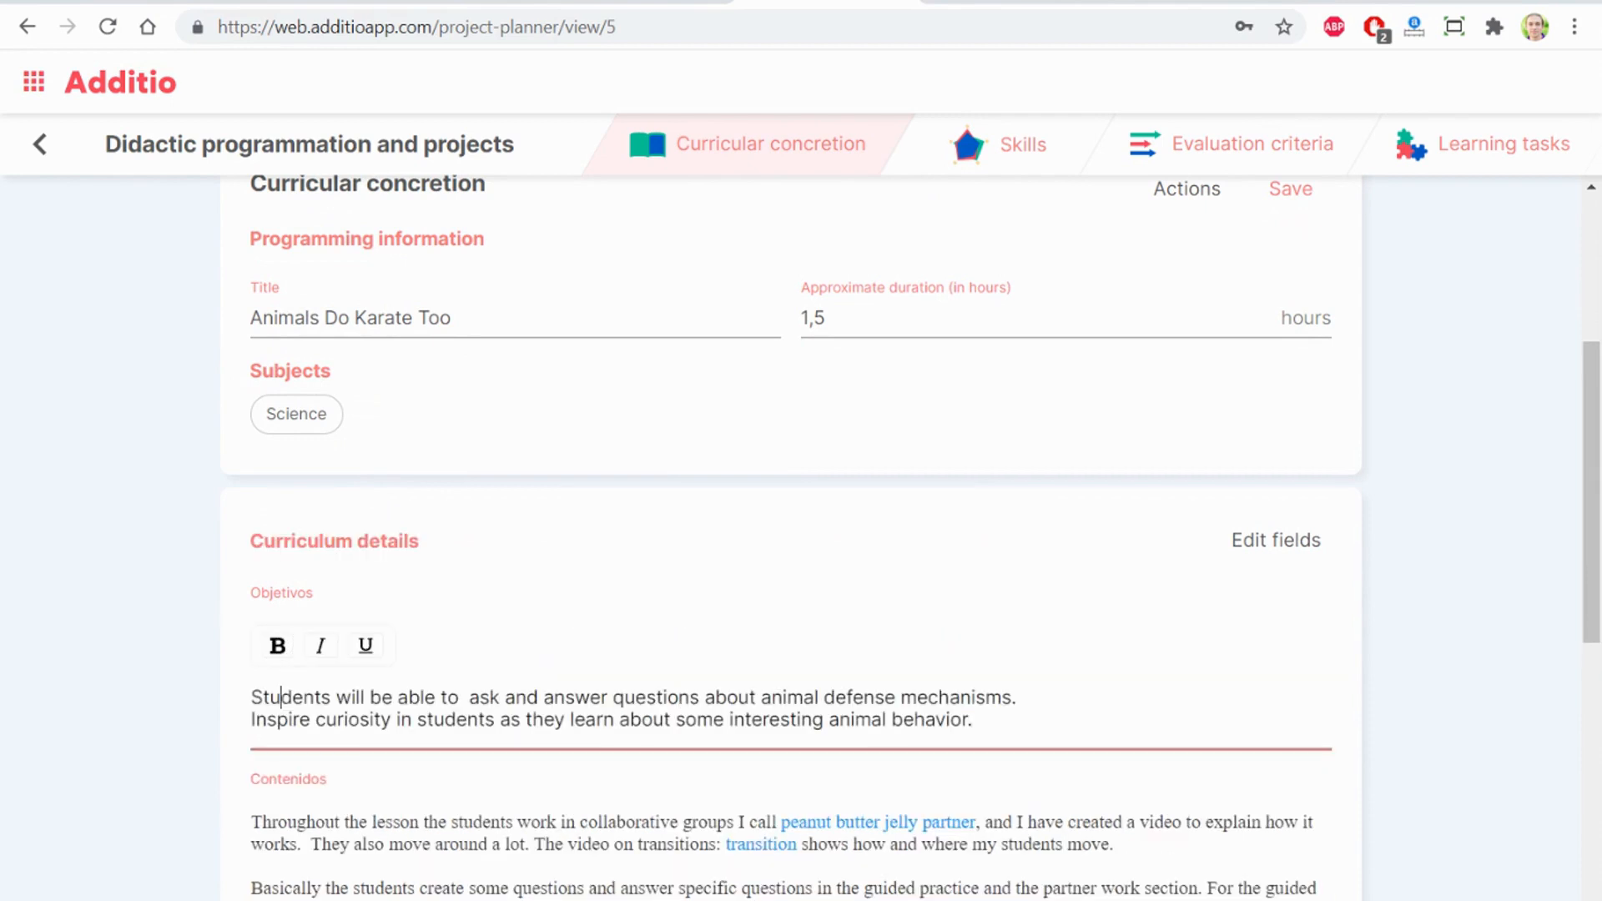
- Examine the Contenidos, Justificación and Temática fields in the planning's curriculum details
scroll(801, 534, "down", 5)
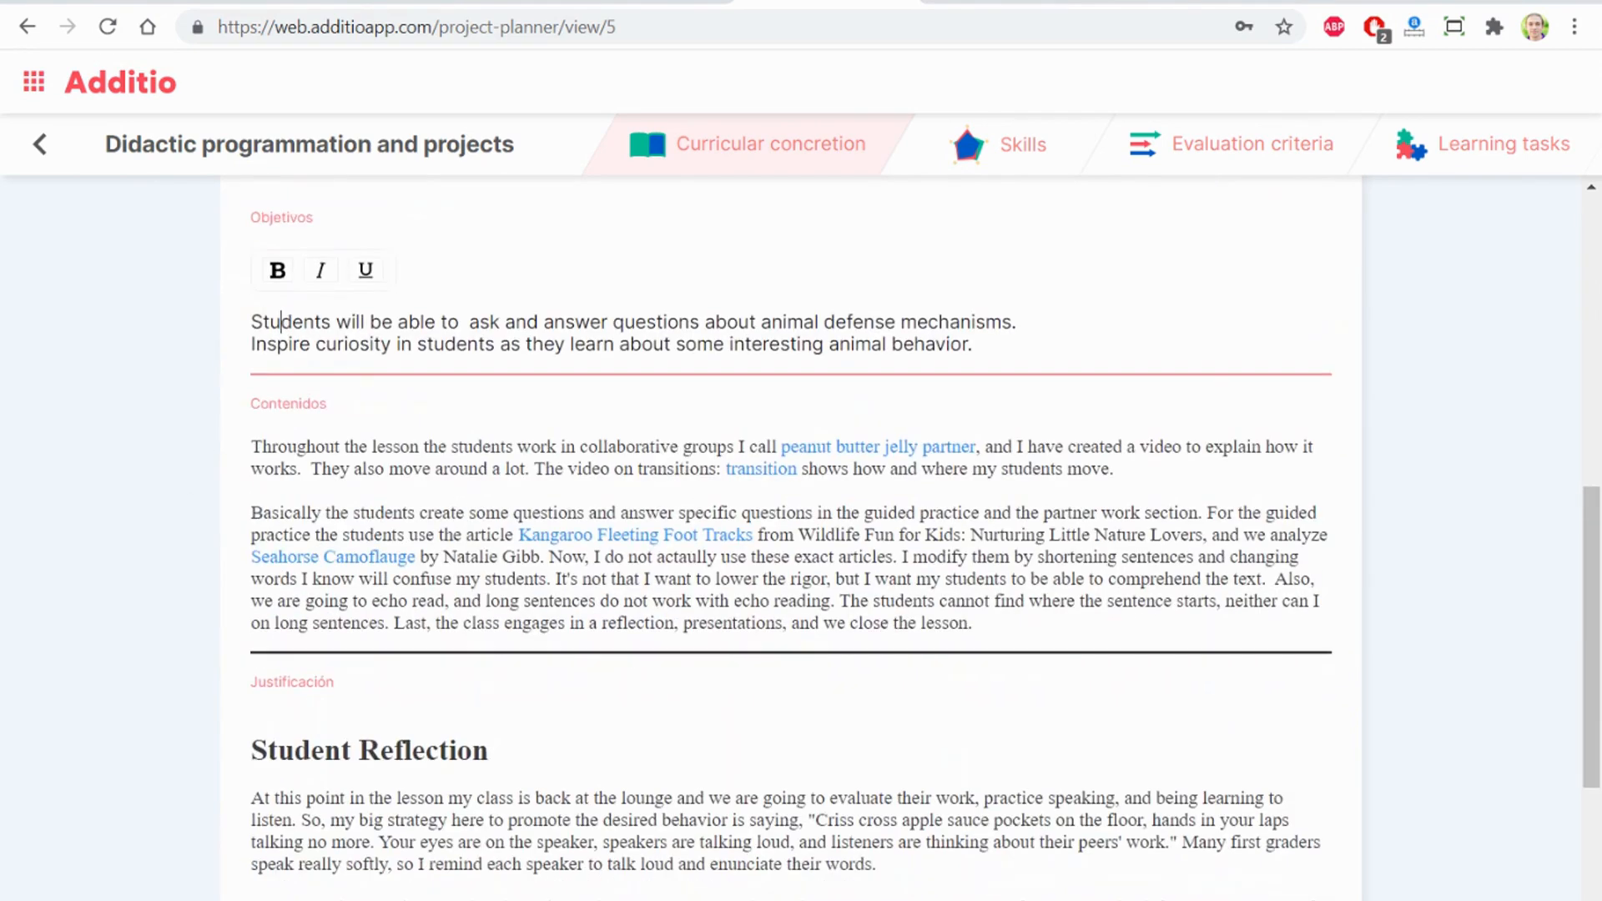
double_click(973, 619)
key("ctrl+a")
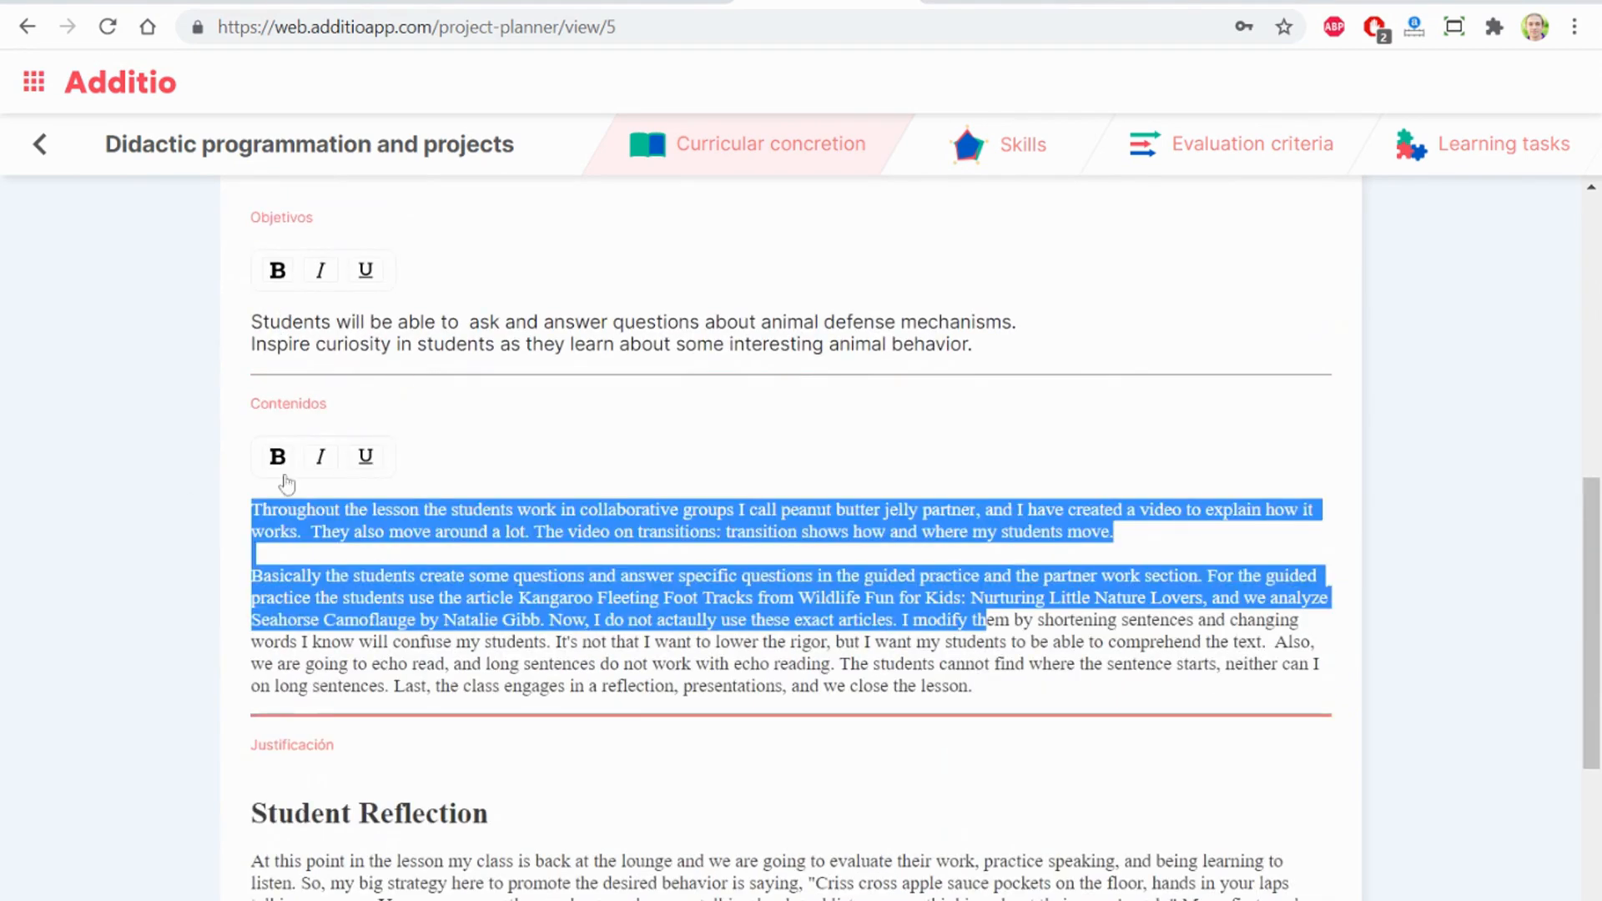
left_click(268, 509)
left_click(1466, 436)
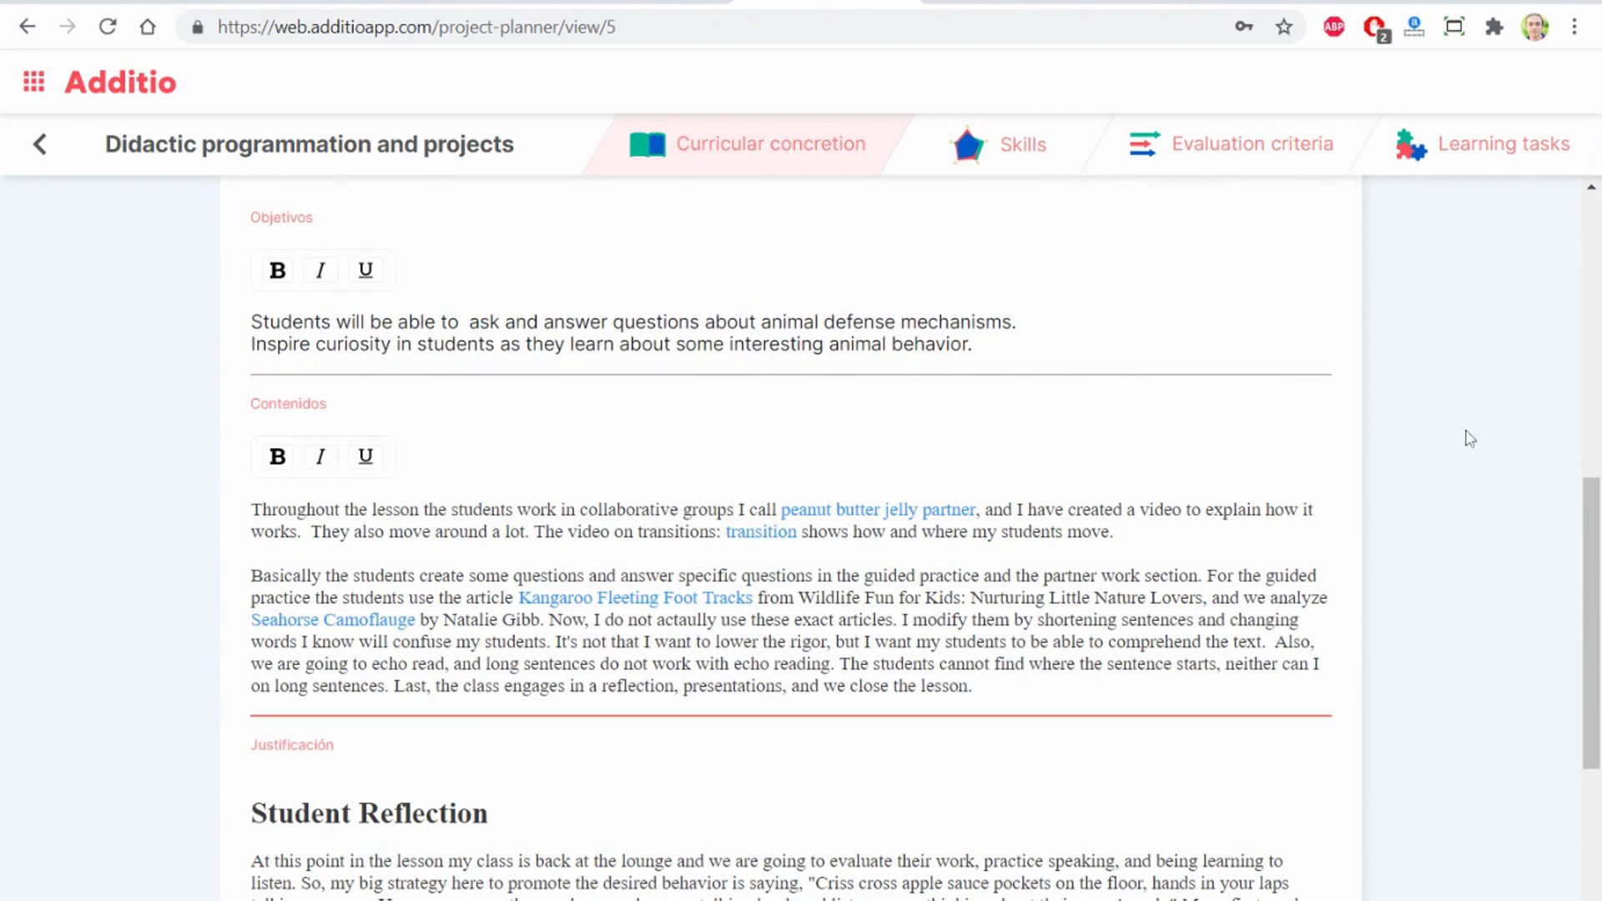
scroll(1456, 484, "up", 2)
scroll(1457, 486, "up", 2)
scroll(1456, 485, "down", 6)
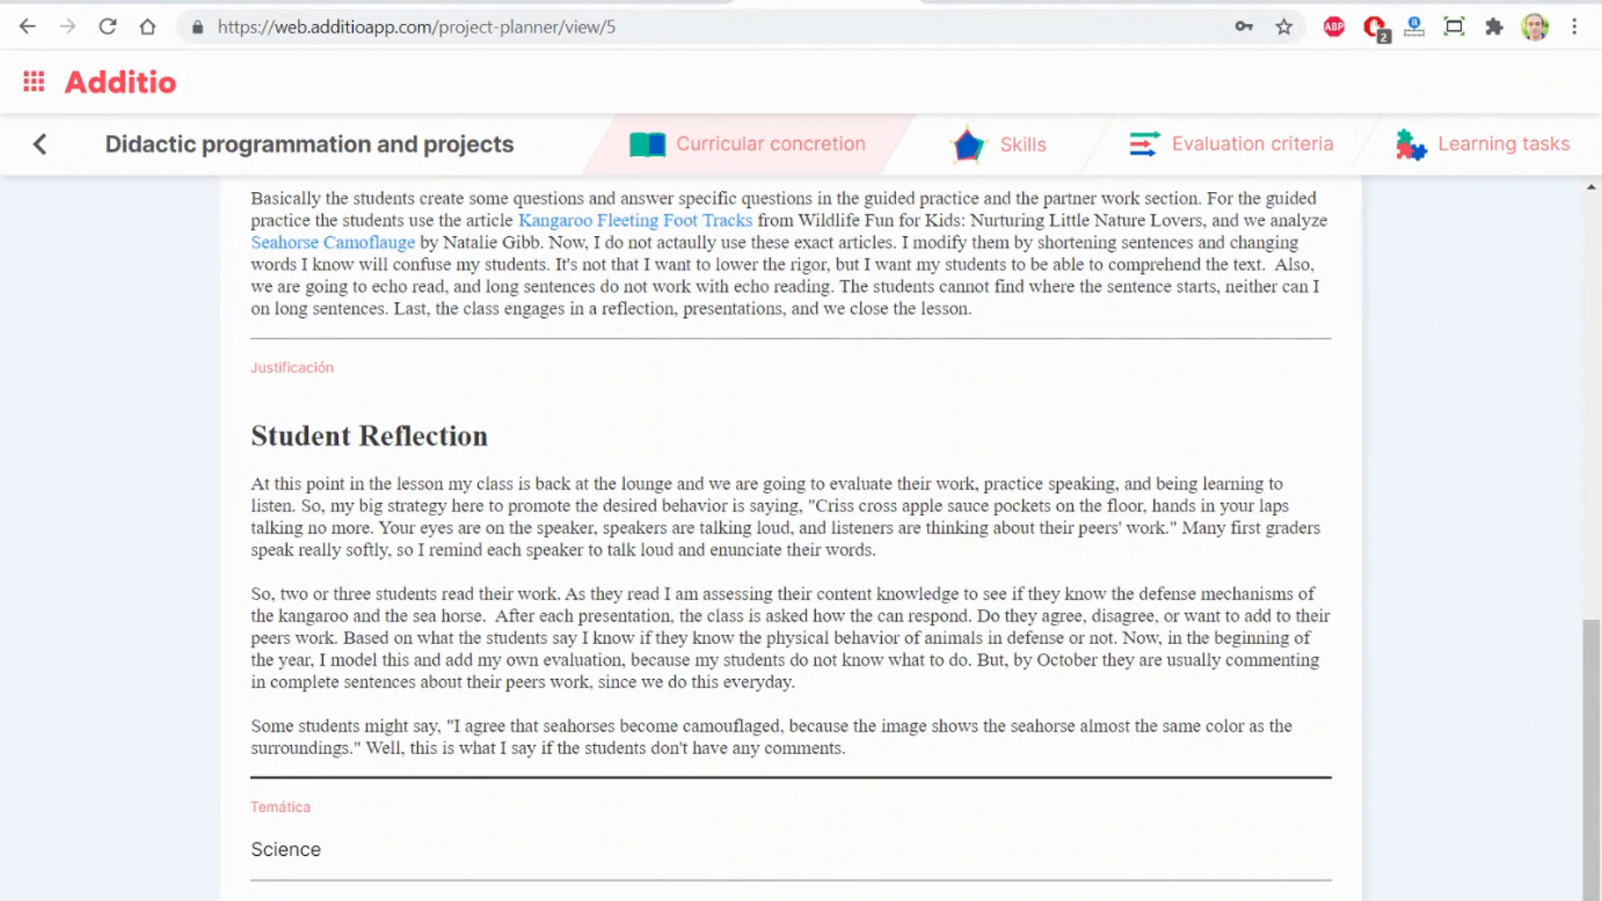
scroll(913, 536, "down", 1)
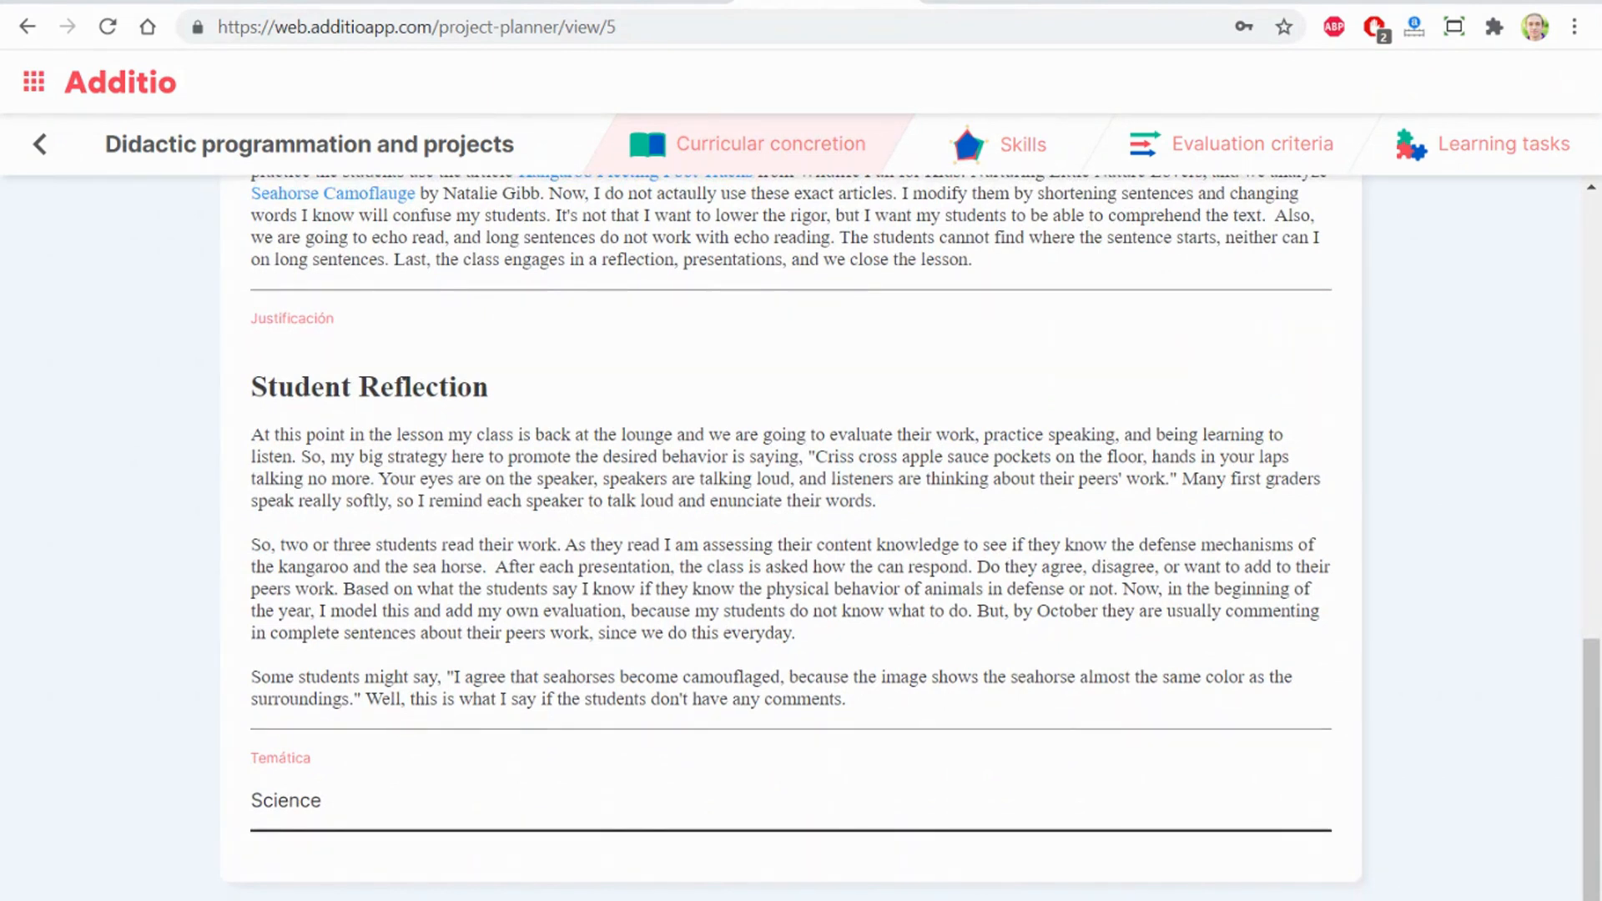
scroll(429, 729, "up", 10)
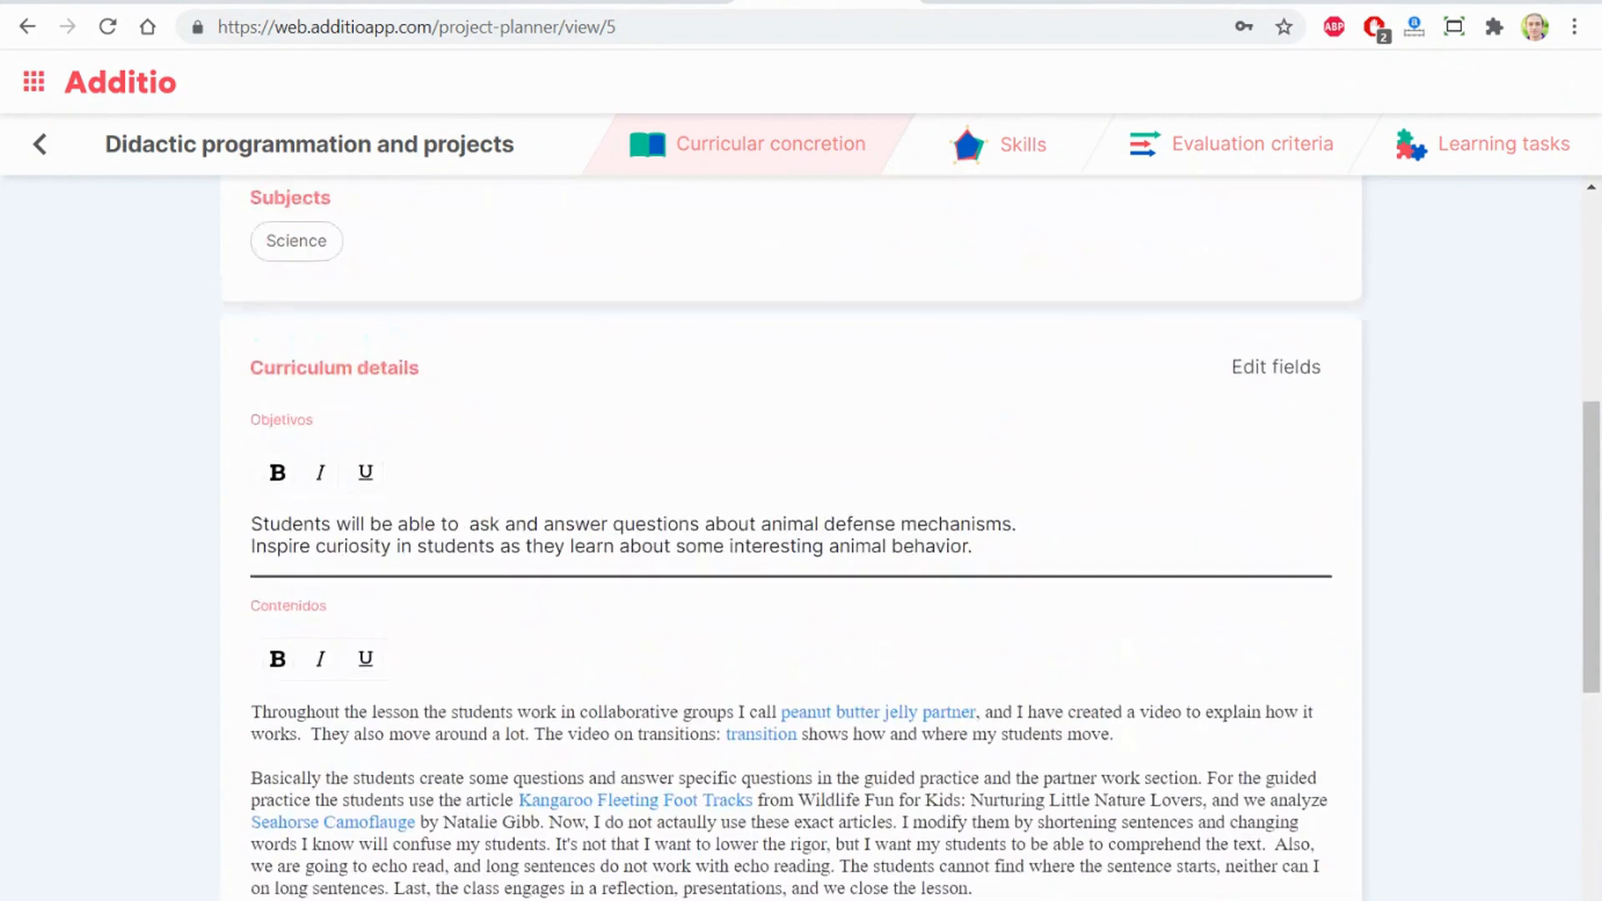
- Browse the skill groups available for the planning and open Common Core of Skills & Knowledge
left_click(1006, 159)
left_click(828, 348)
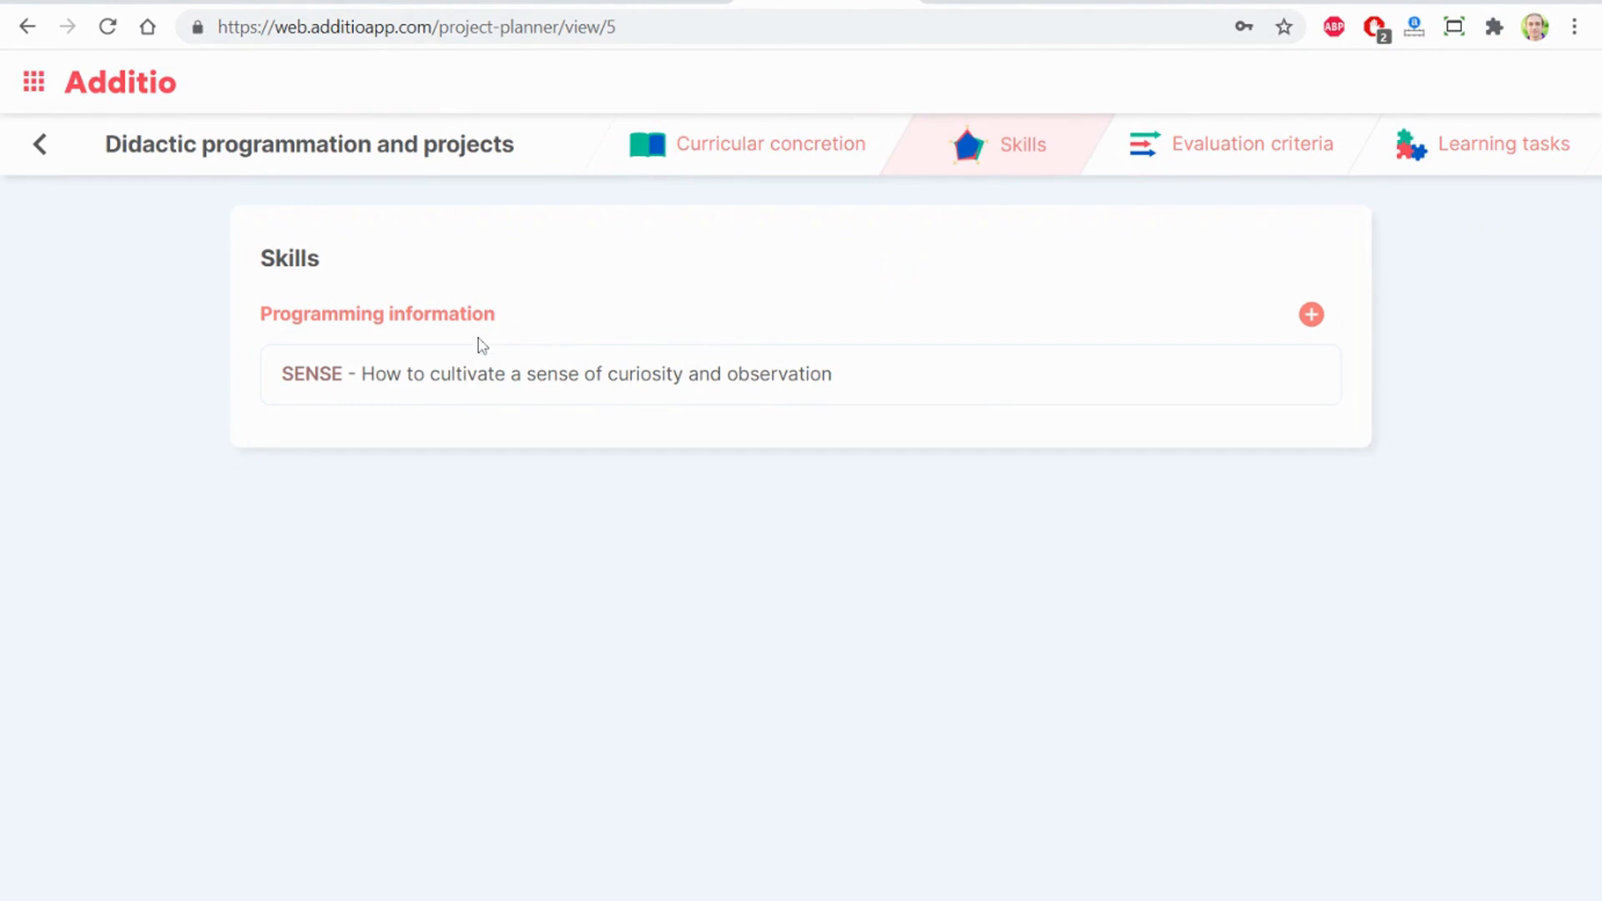
left_click(1311, 315)
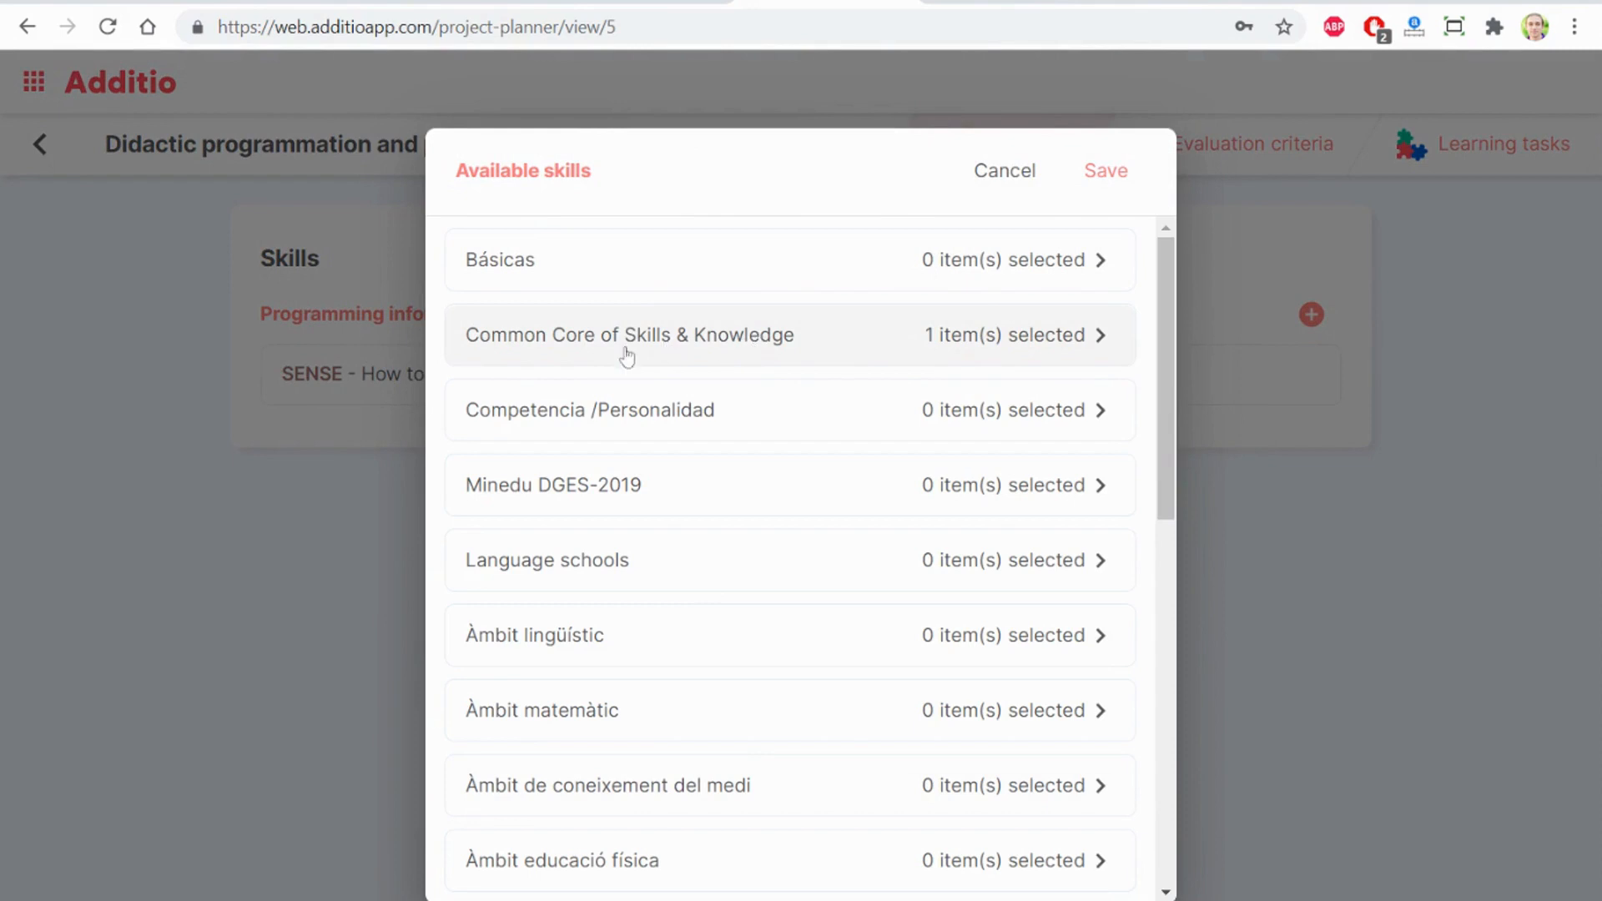
scroll(659, 484, "down", 8)
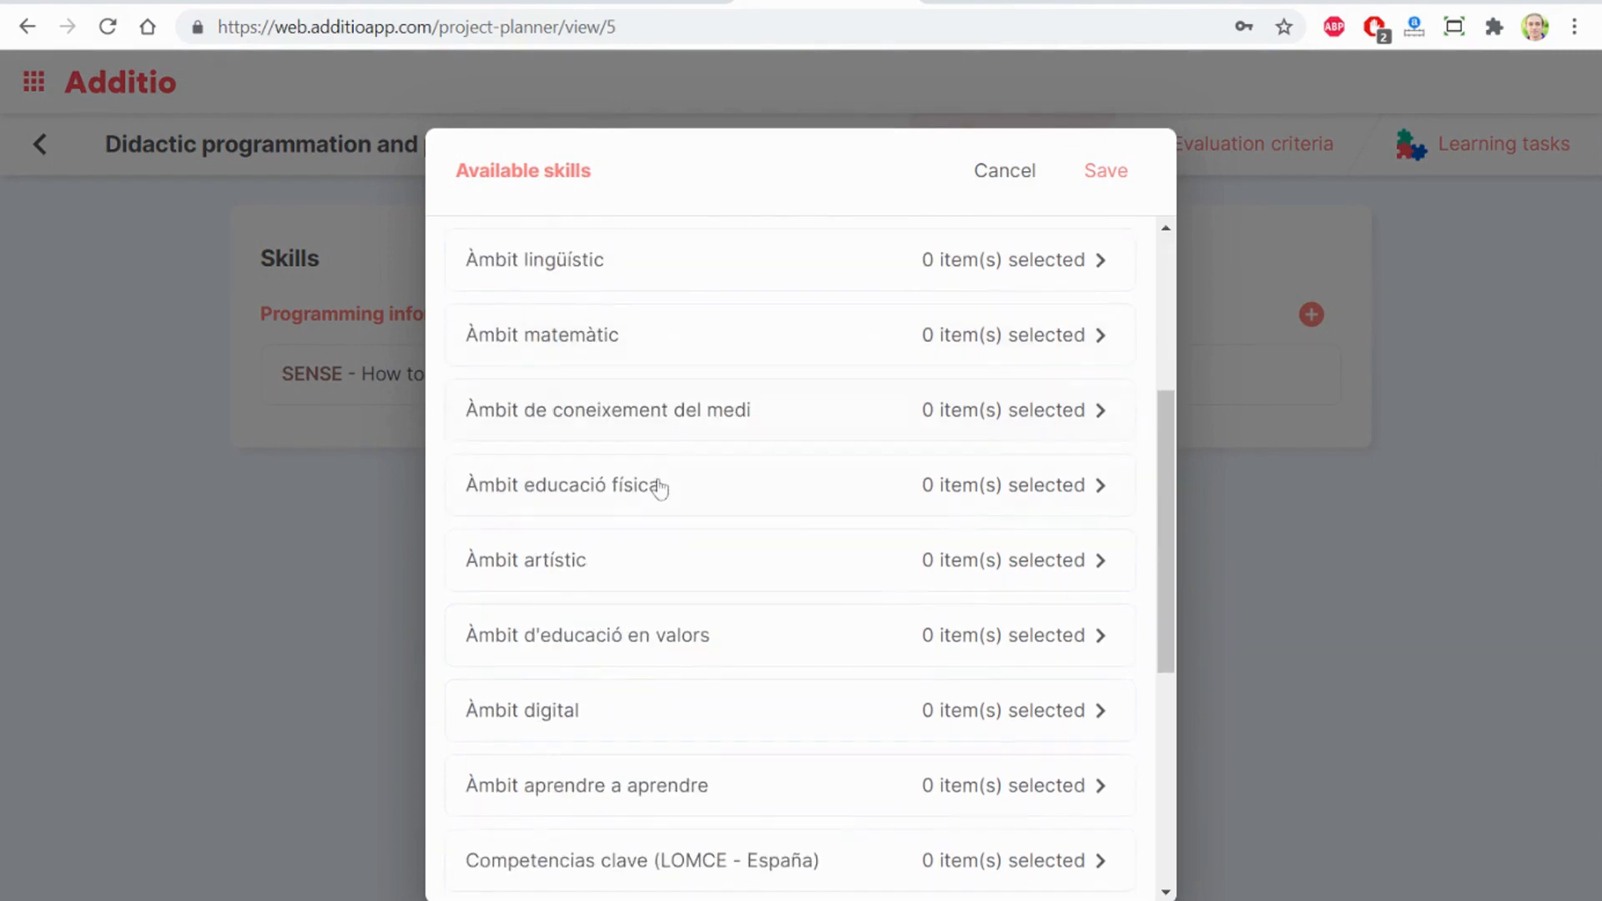
scroll(660, 482, "down", 3)
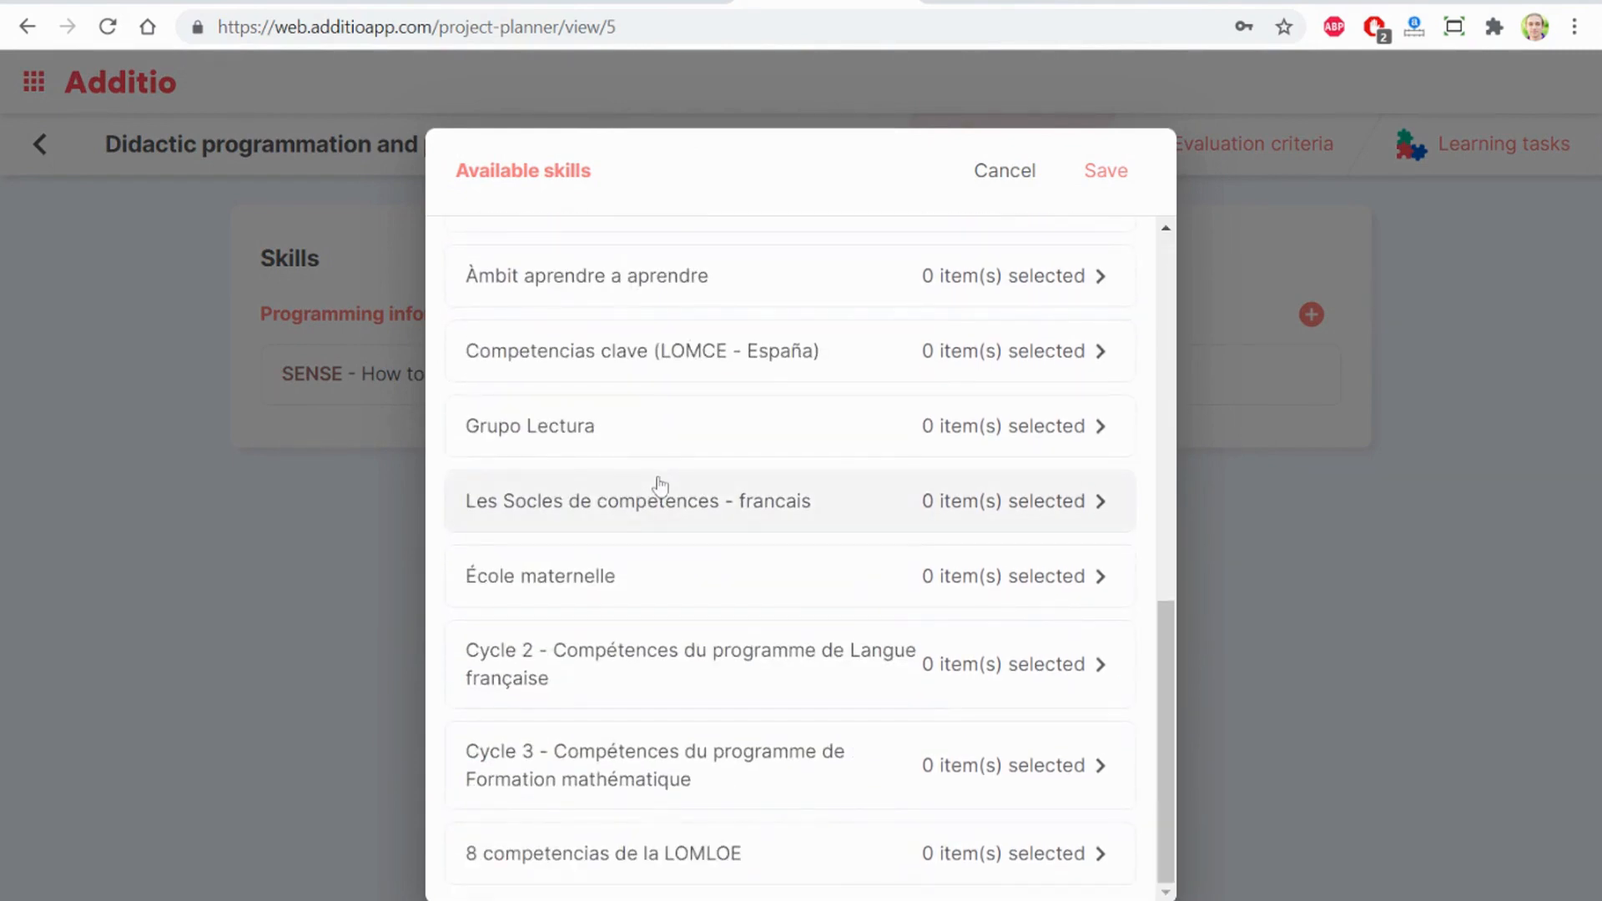
scroll(659, 484, "up", 11)
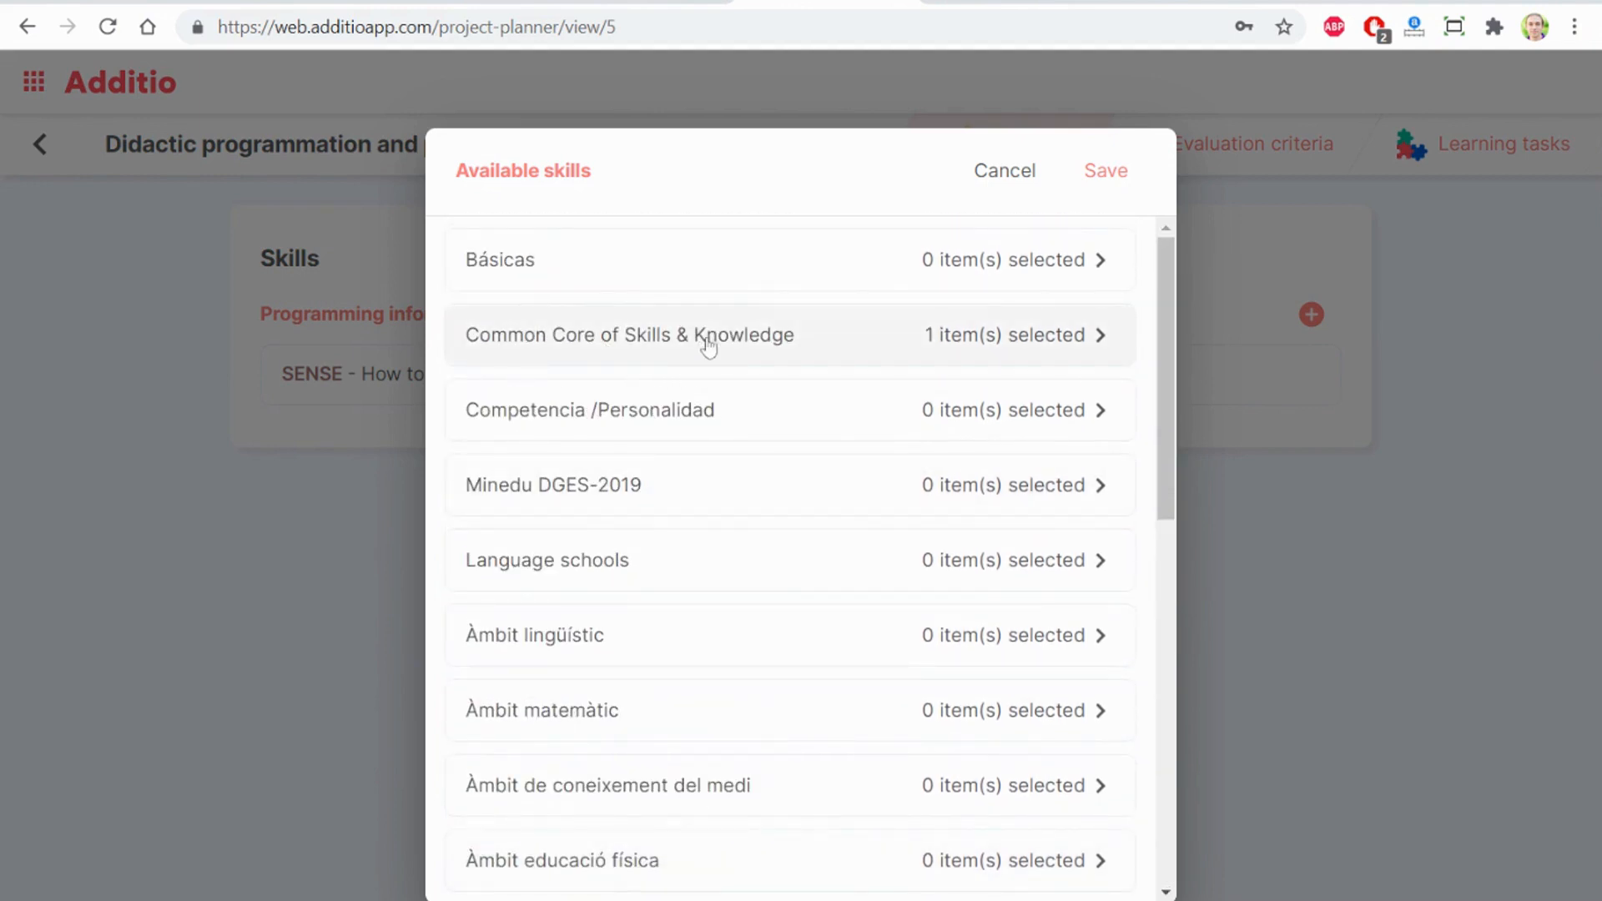
left_click(557, 344)
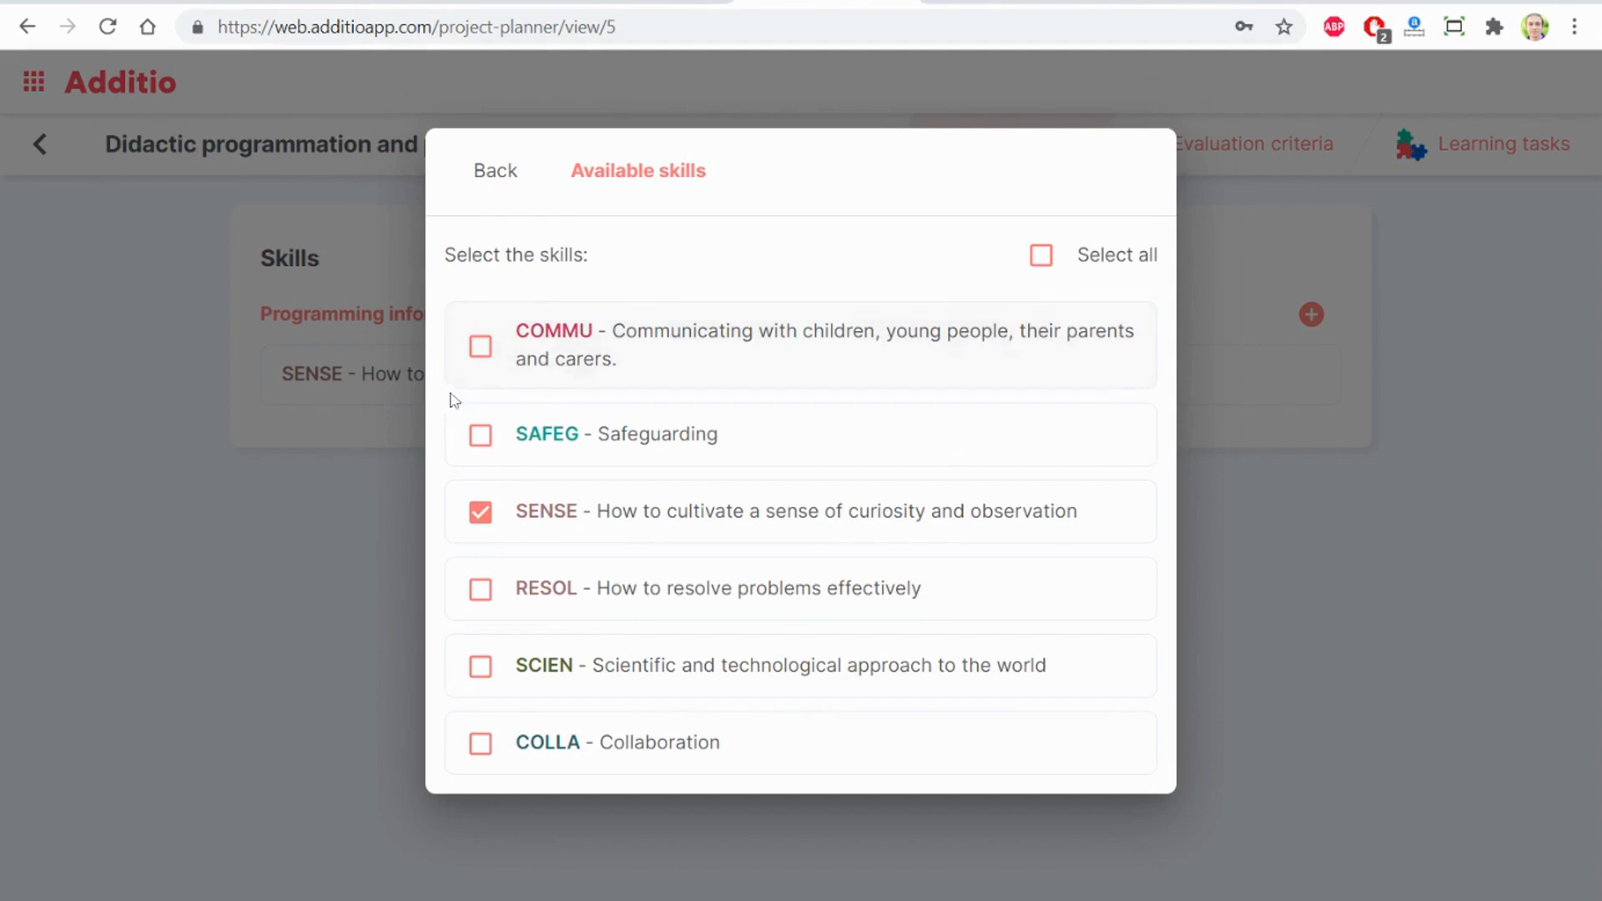
- Select and deselect the RESOL skill, return to the skill groups and save the selection
left_click(481, 593)
left_click(481, 594)
left_click(484, 171)
left_click(1100, 175)
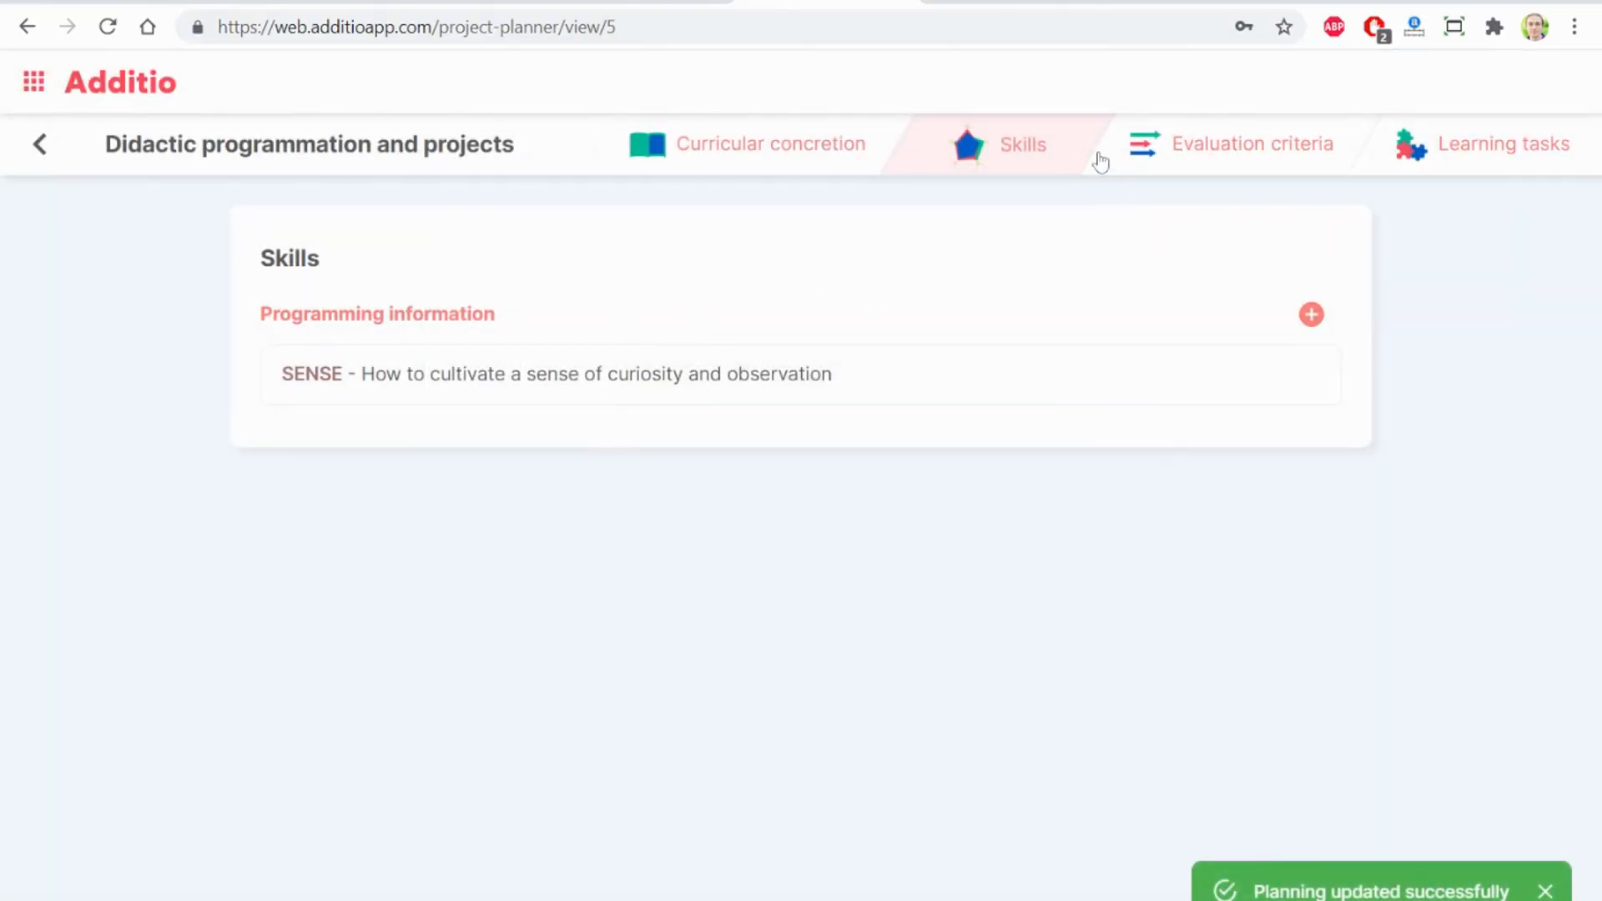
- Add the APR.A.1, APR.B.2 and APR.C.4 standards from Common Core State Standards Algebra to the Science evaluation criteria and save
left_click(1219, 152)
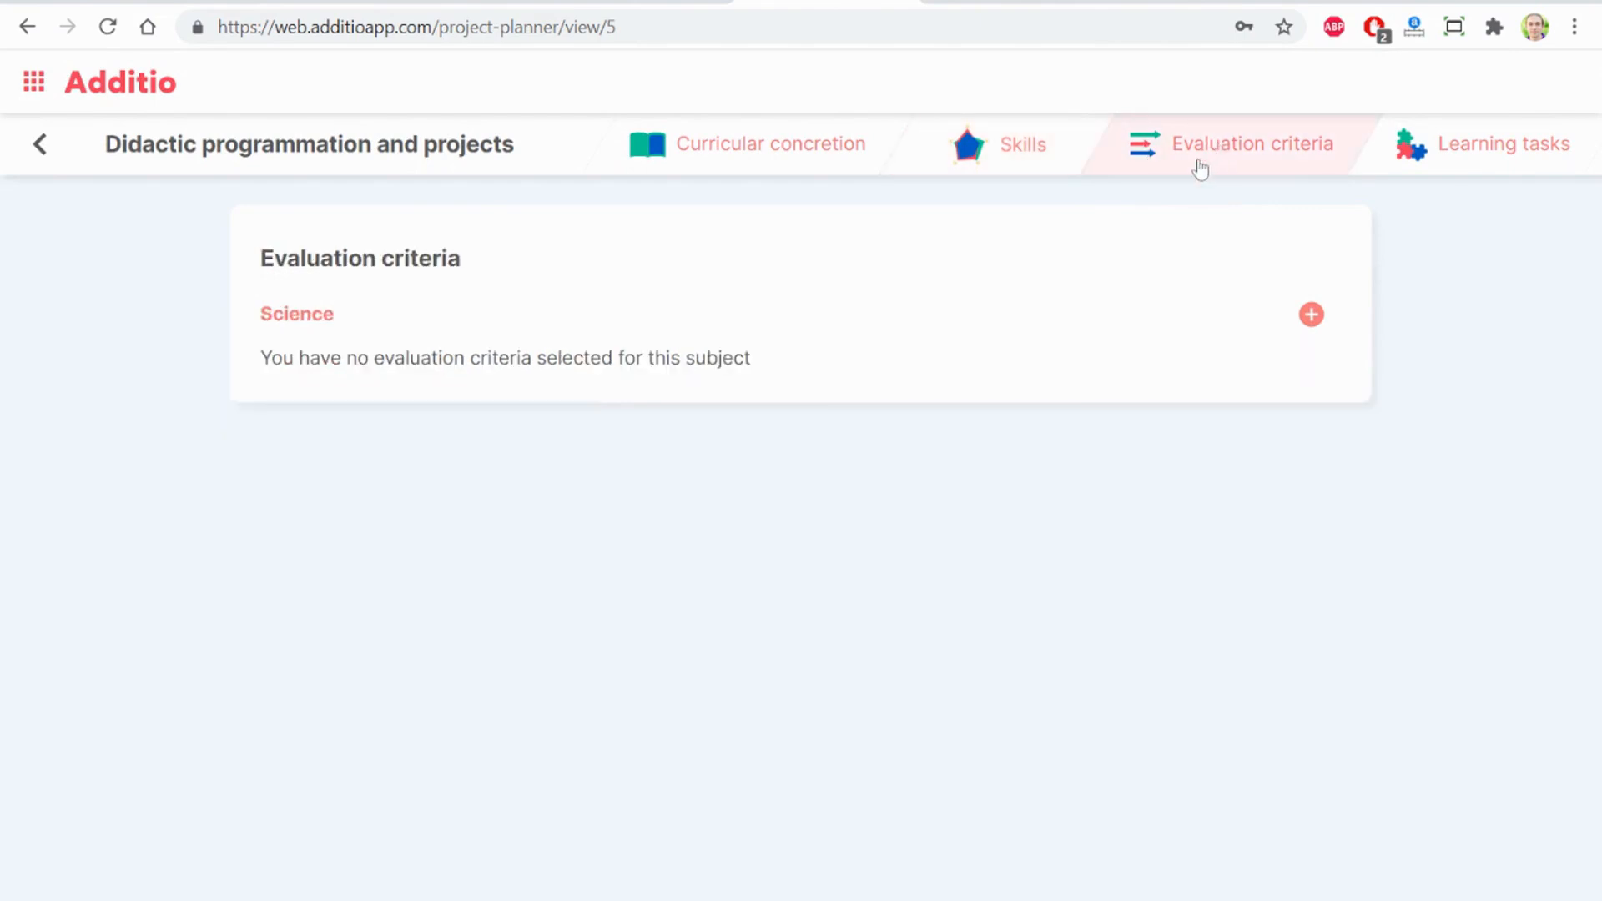
left_click(1311, 316)
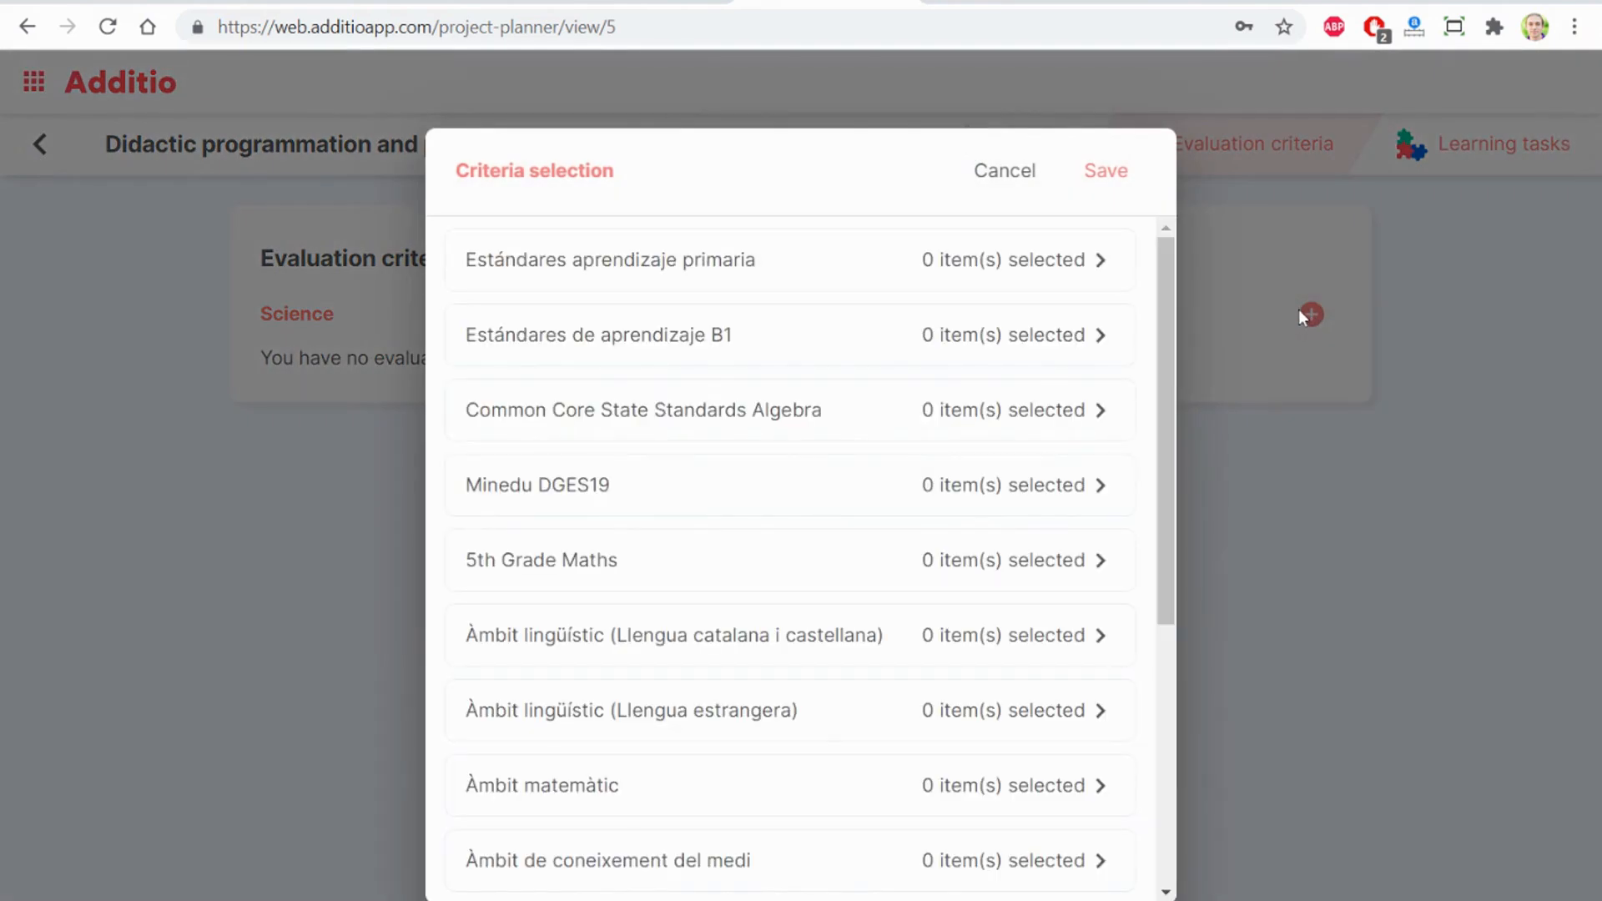
left_click(728, 418)
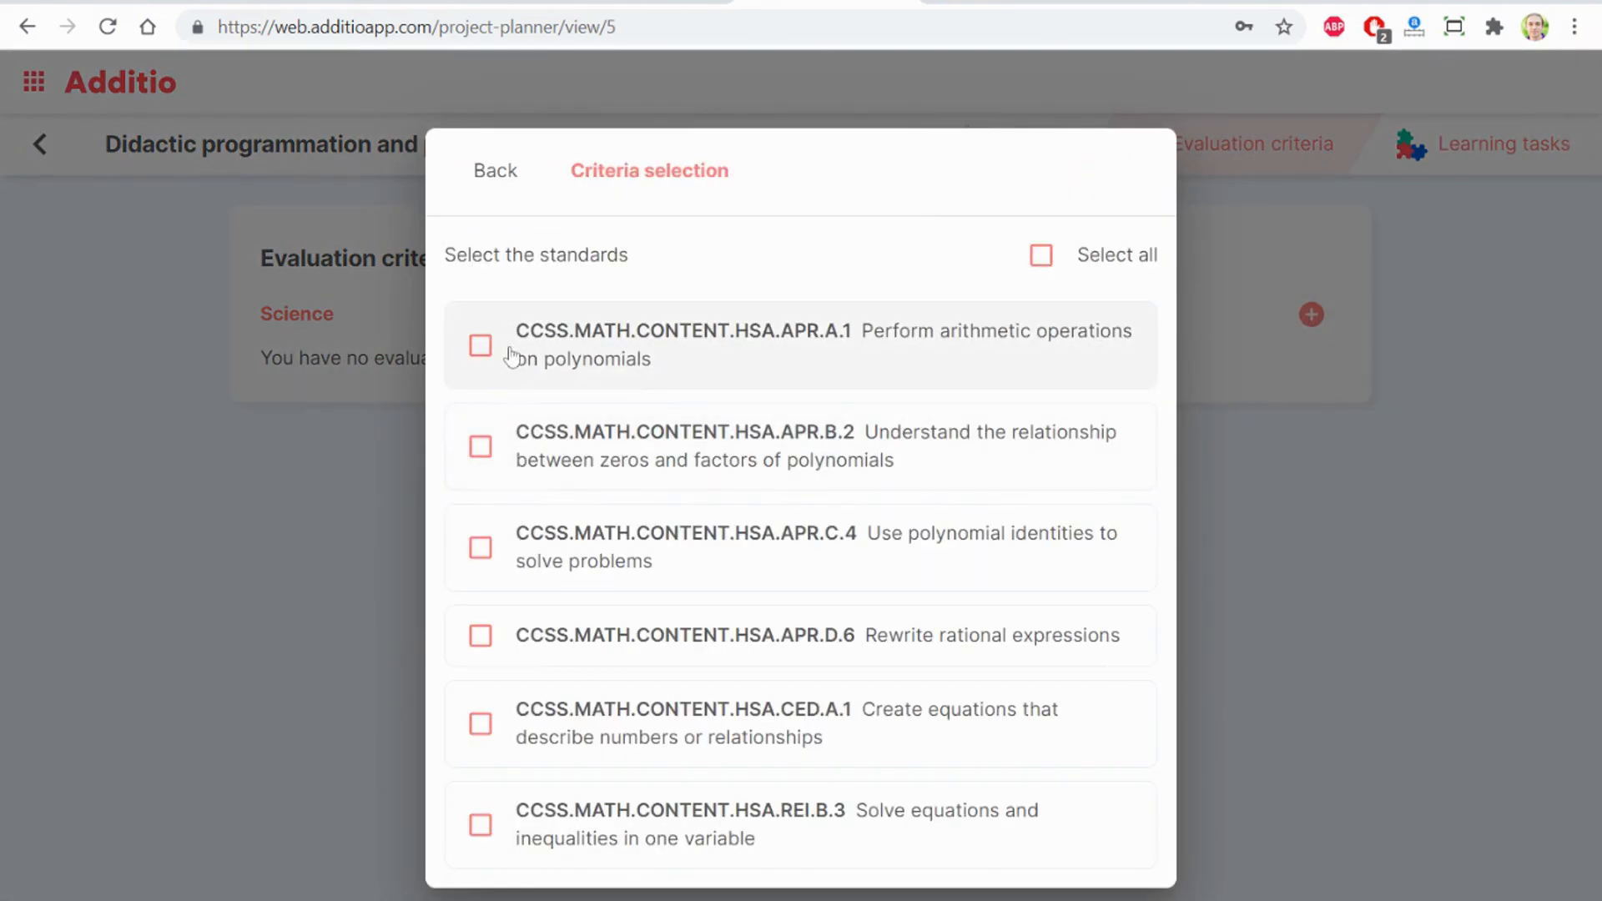
left_click(481, 345)
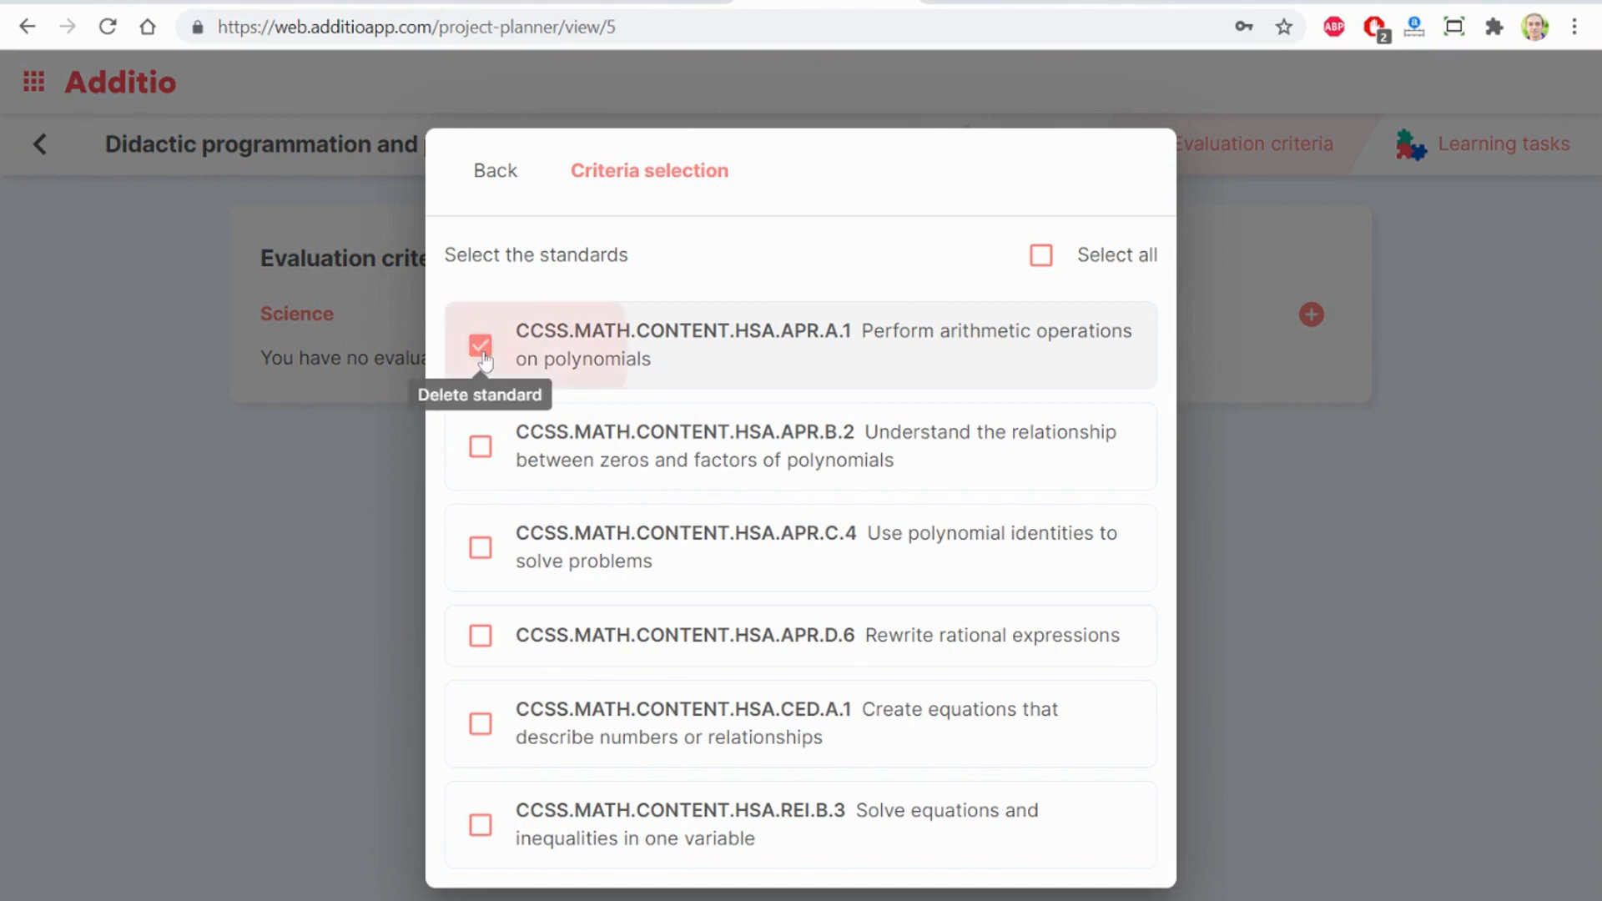
left_click(482, 447)
left_click(481, 549)
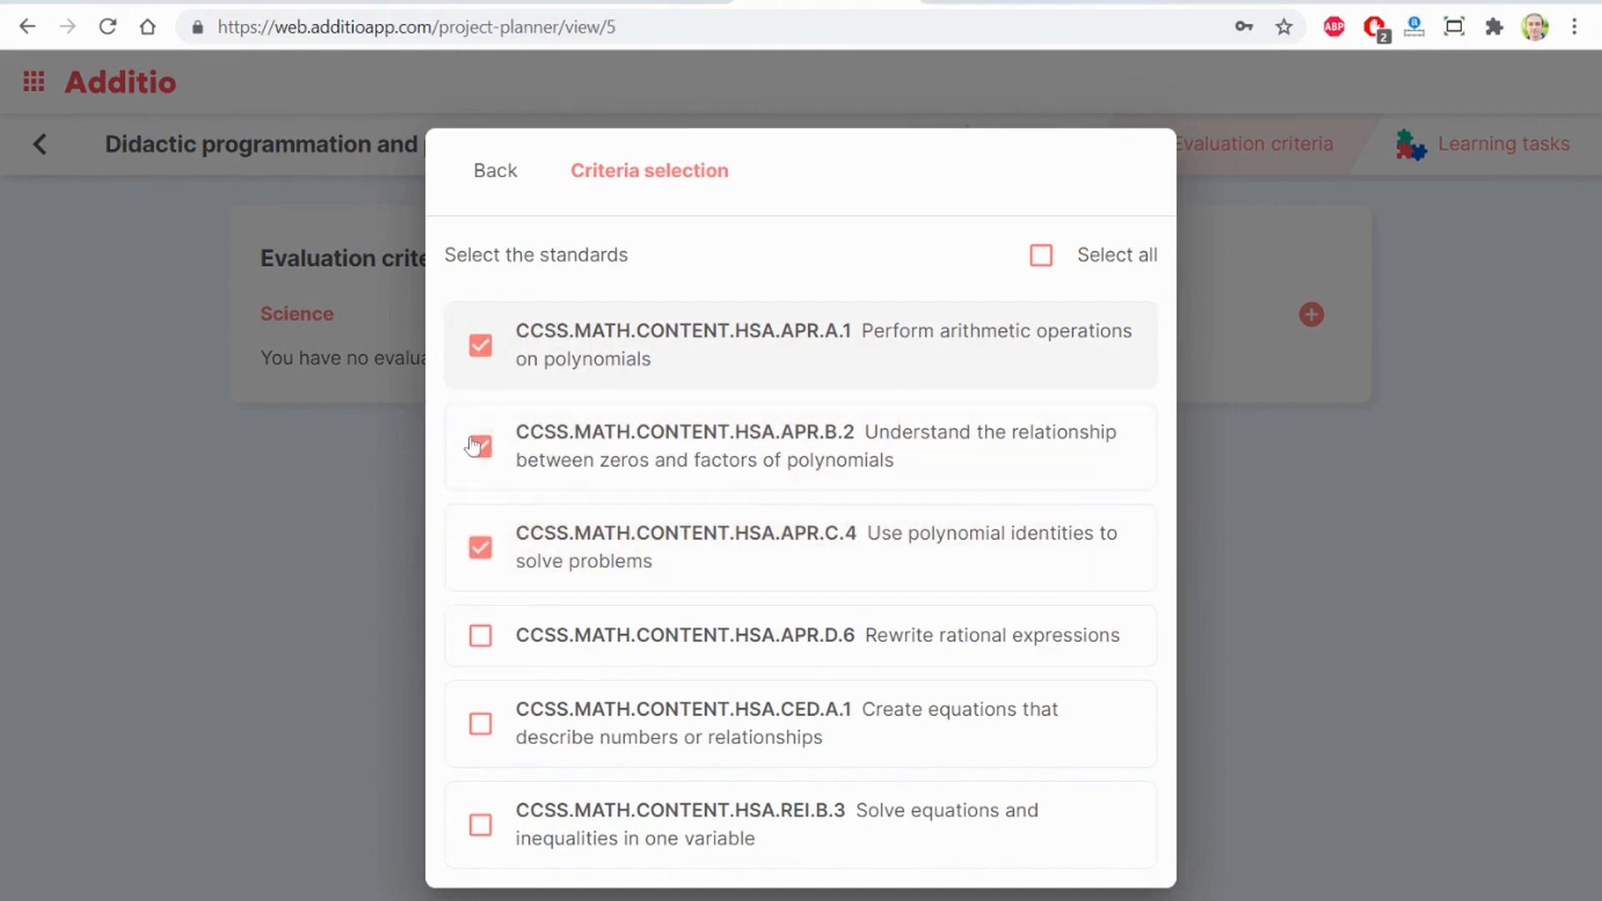
left_click(492, 170)
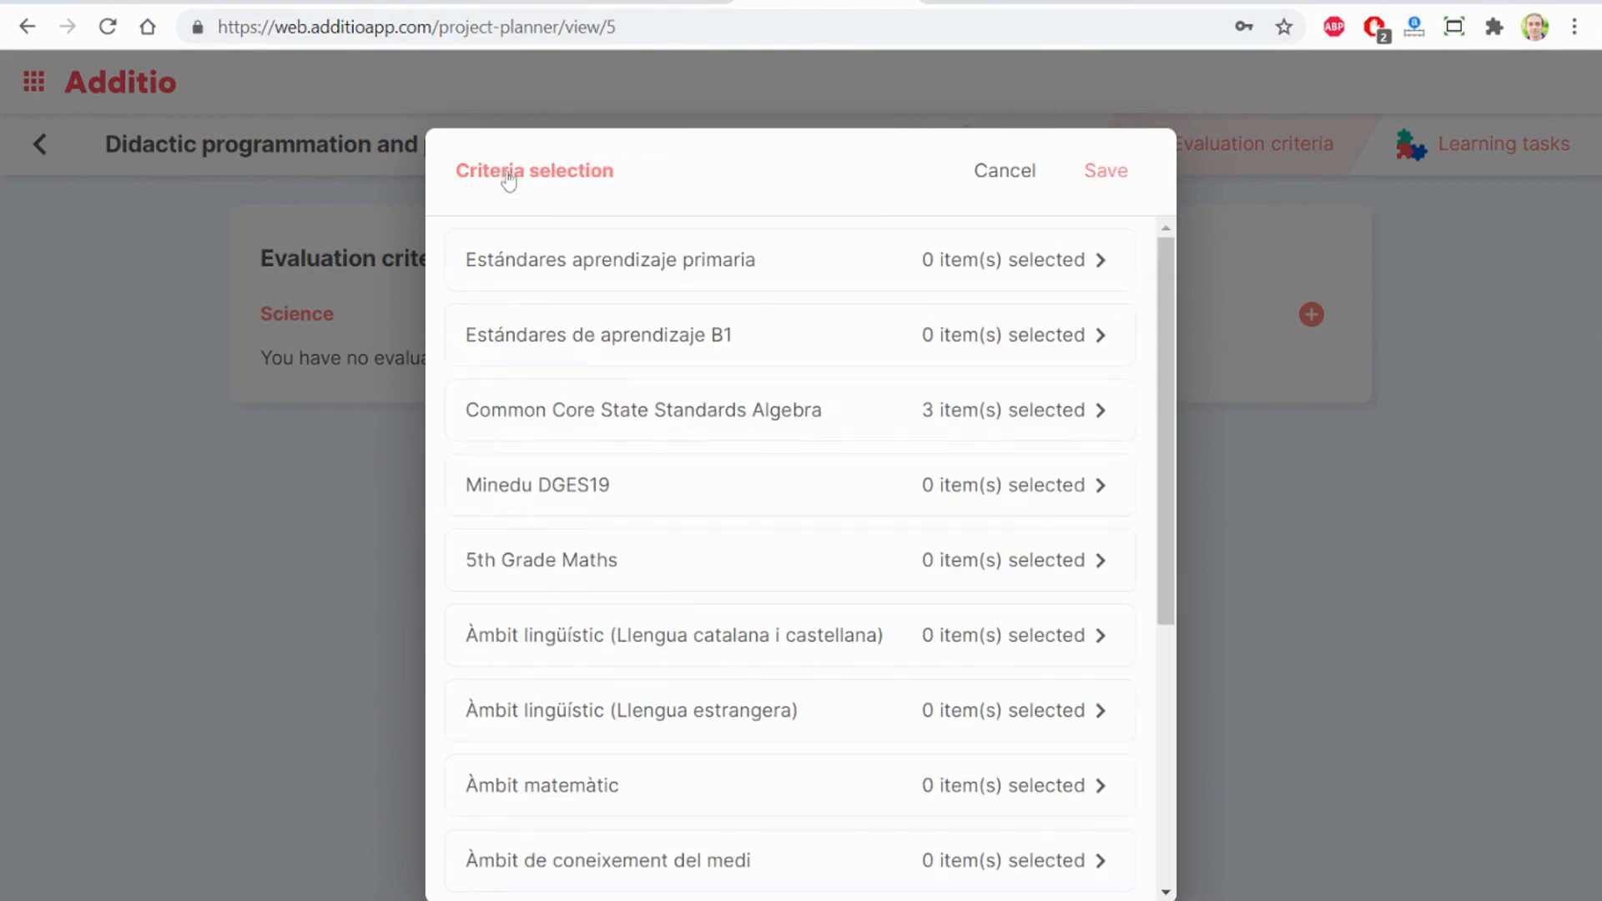
left_click(1115, 171)
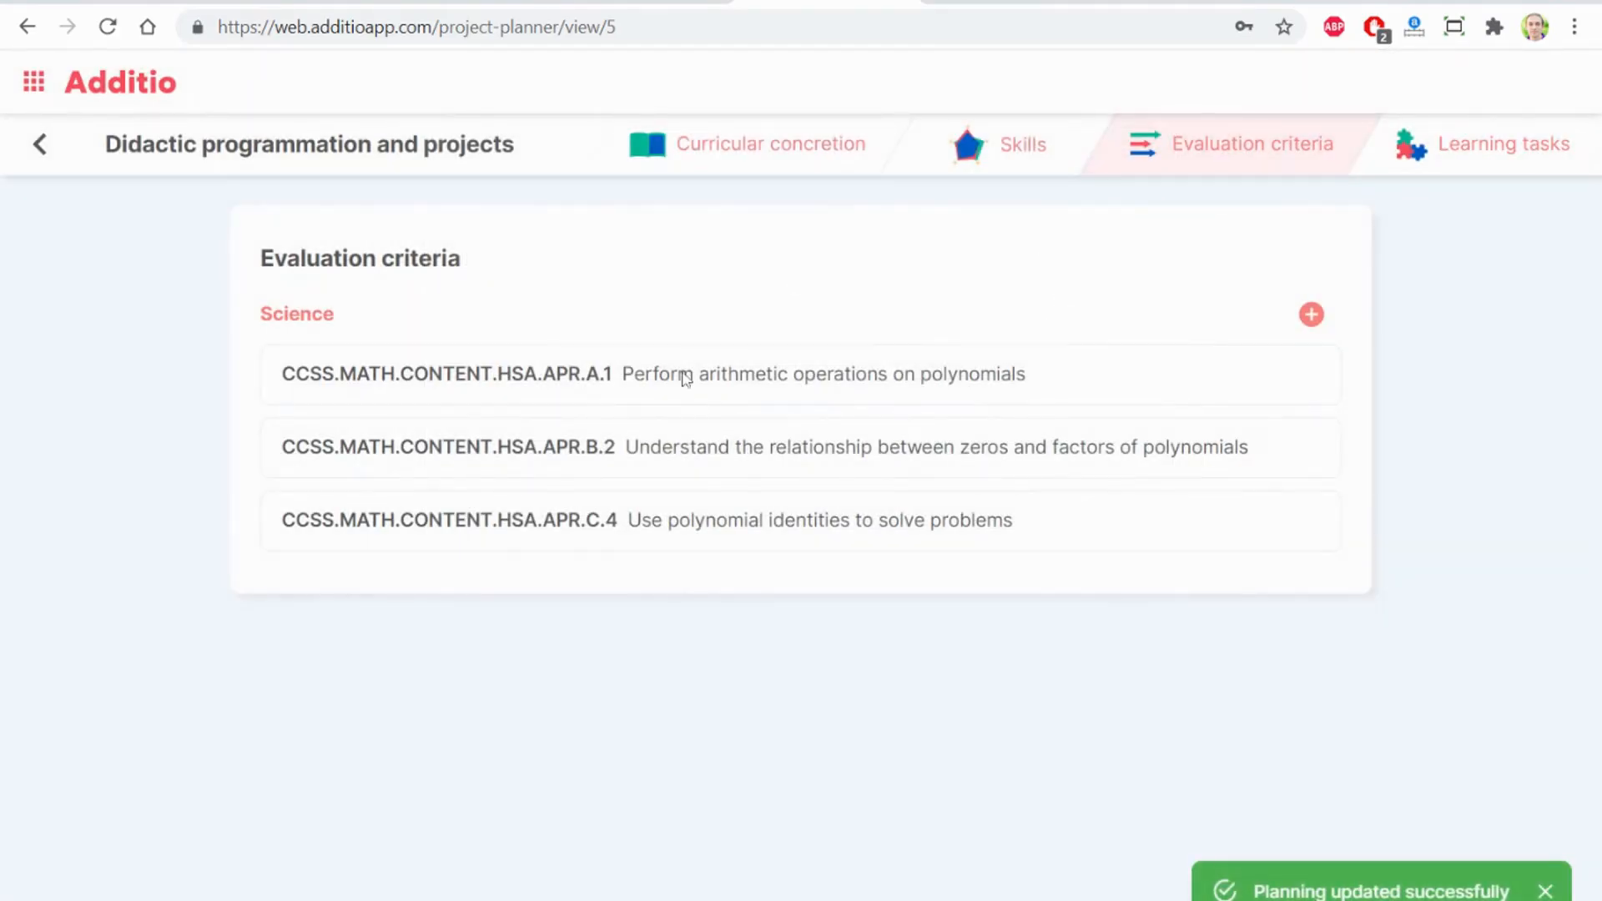
- Review the planning's curricular concretion information
left_click(761, 150)
scroll(840, 409, "down", 2)
scroll(840, 409, "up", 2)
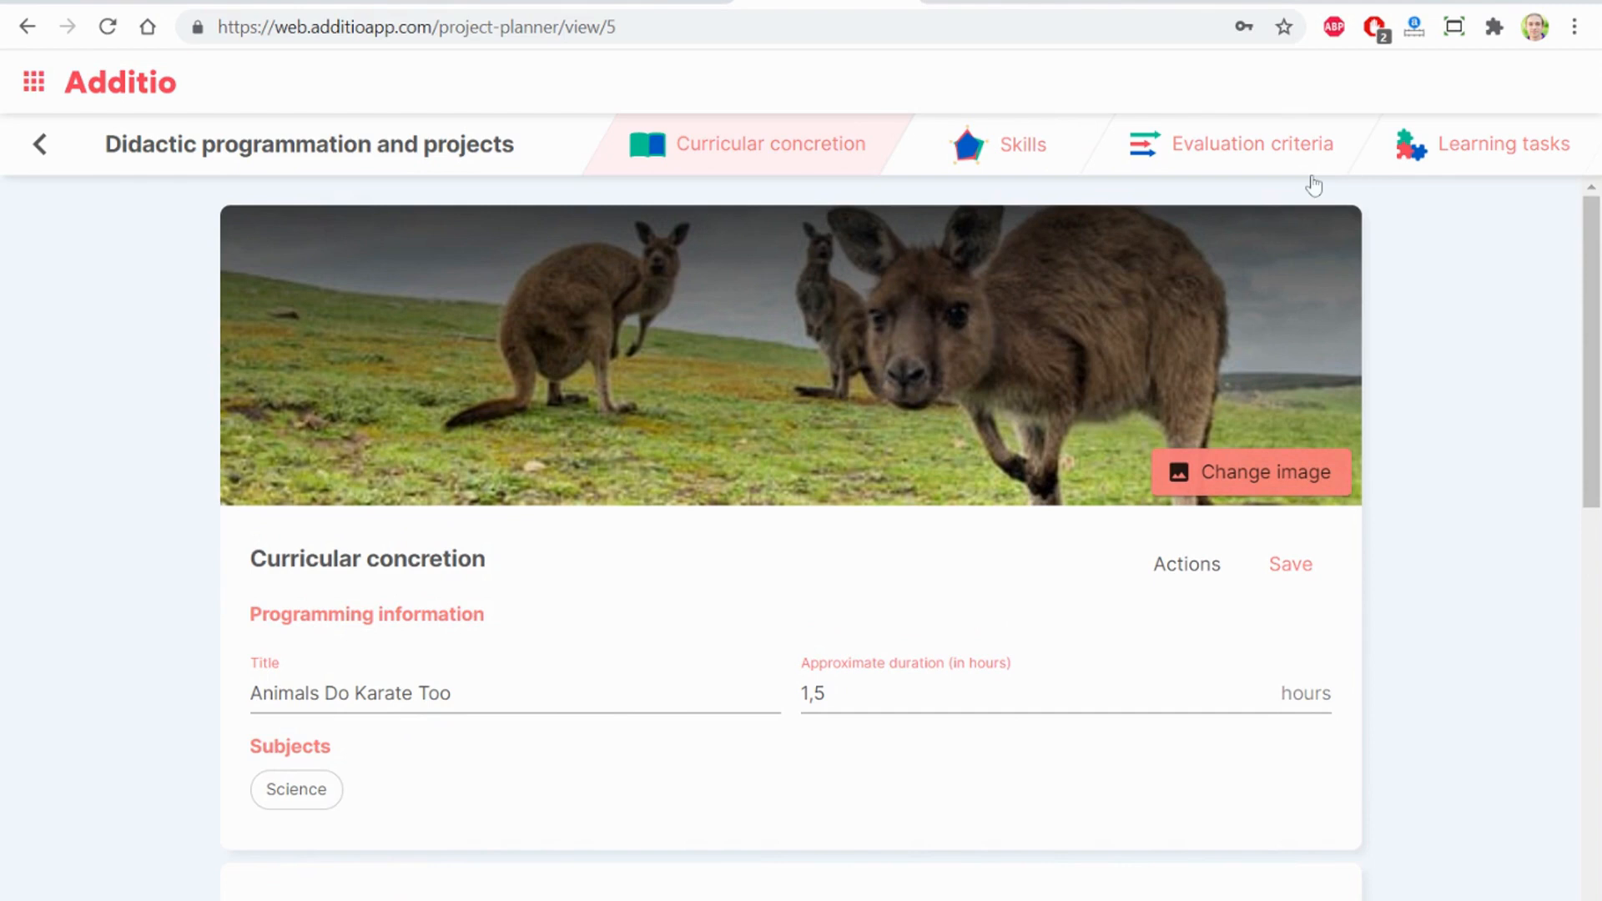
- Add a second learning task titled "Cell Biology Escape Room" to the planning
left_click(1491, 151)
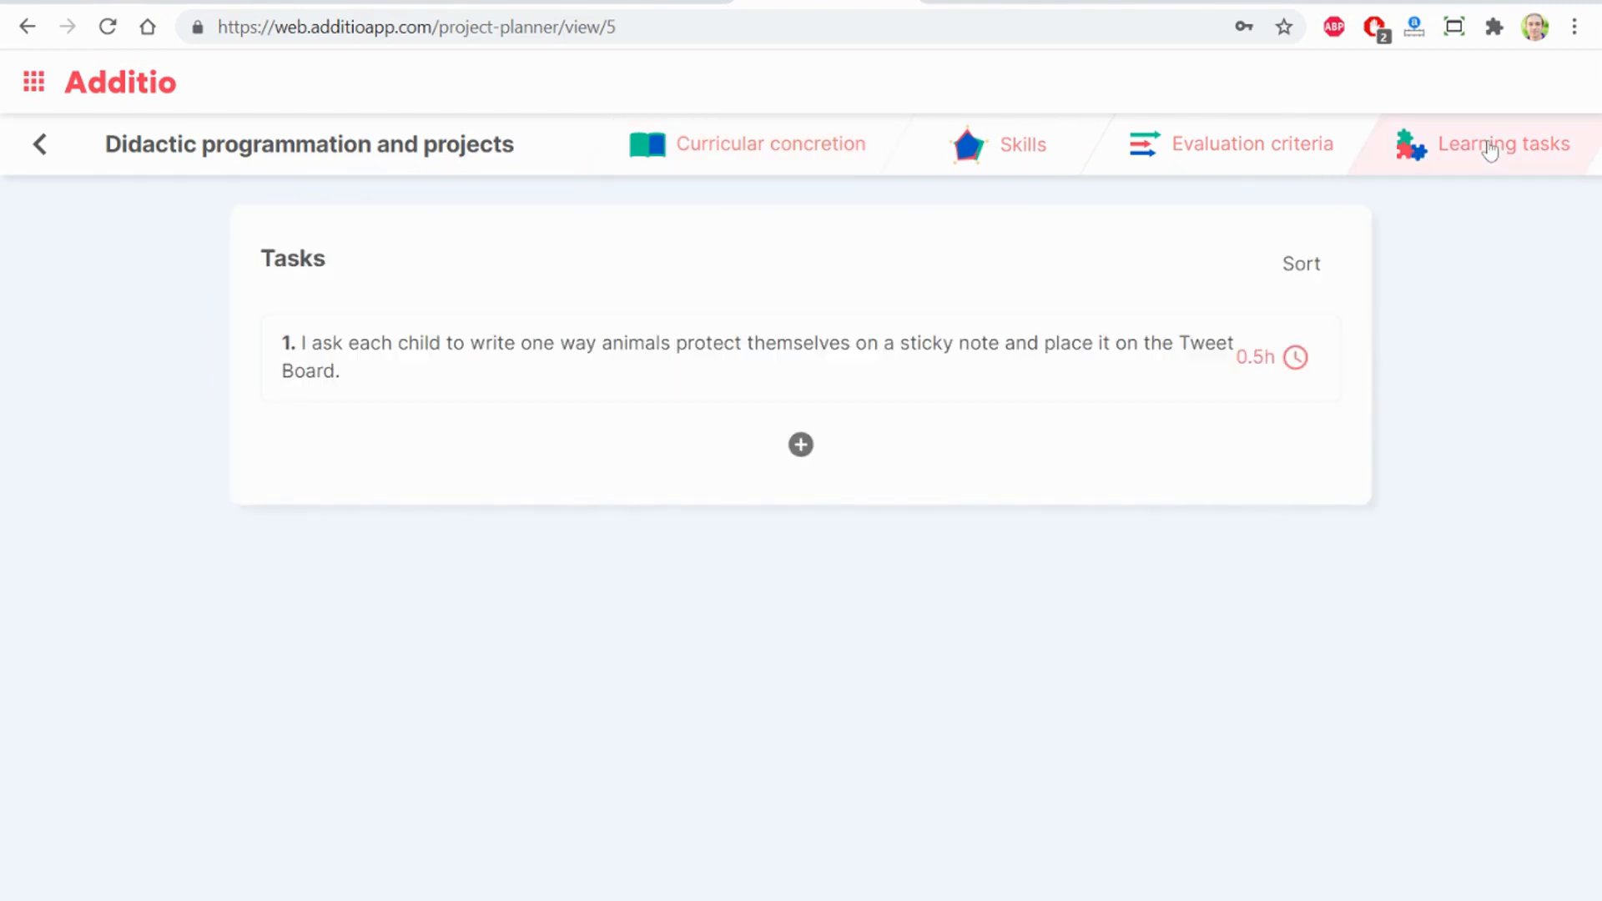
left_click(801, 457)
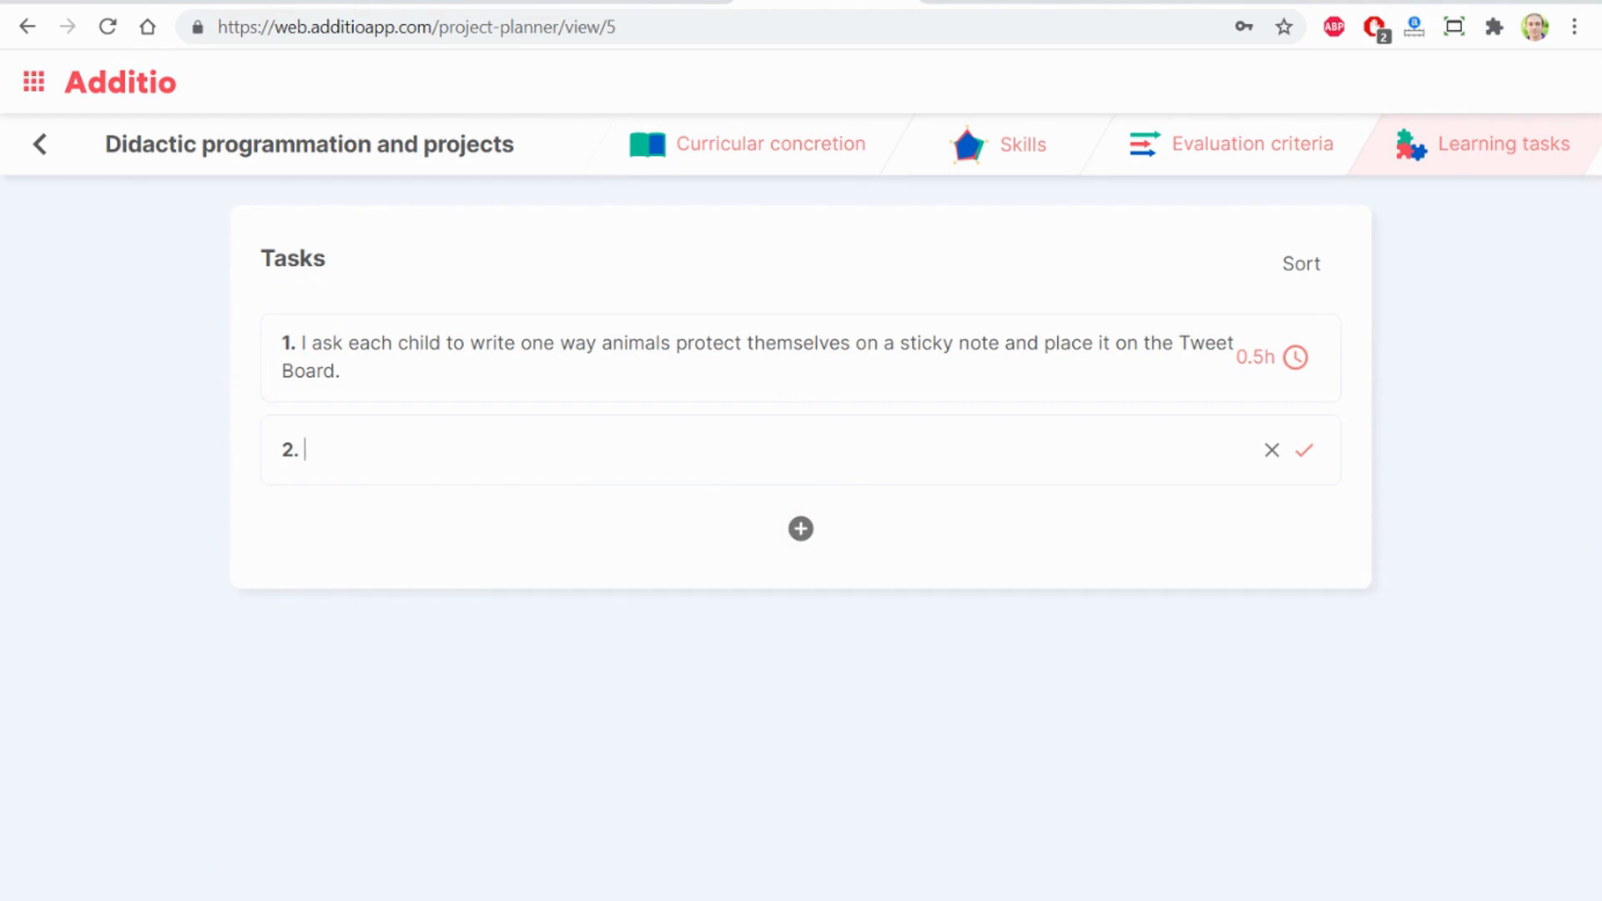
type("Escape Room of")
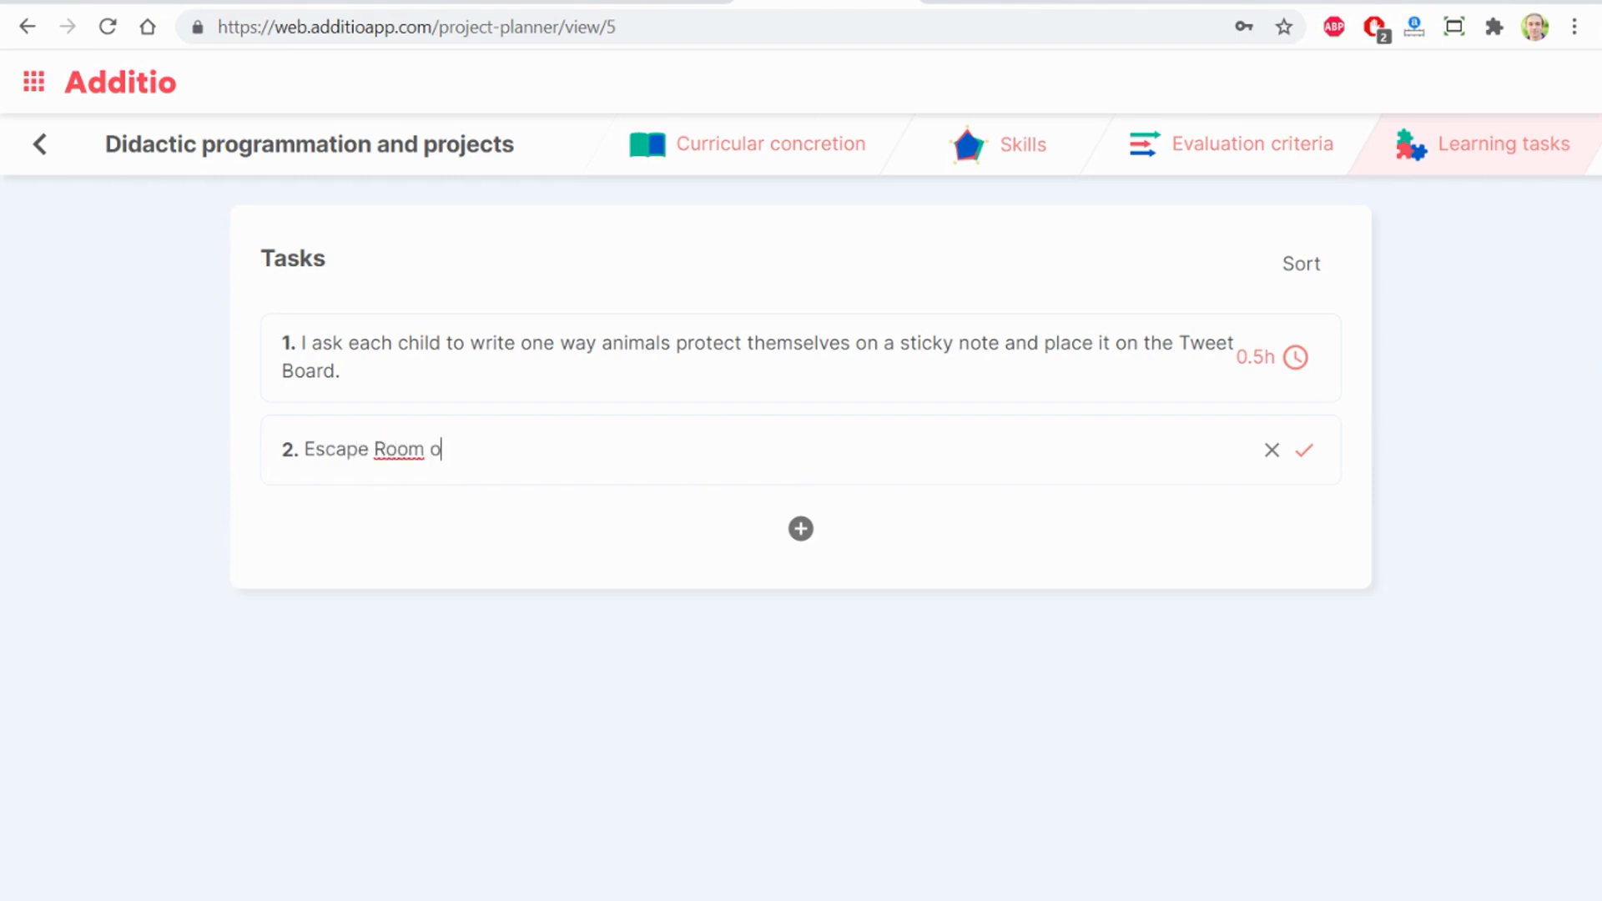
key("BackSpace")
key("BackSpace")
key("BackSpace")
key("Left")
key("Left")
key("Left")
key("Left")
key("Left")
key("Left")
key("Left")
key("Left")
key("Left")
key("Left")
key("Left")
type("Cell Biology")
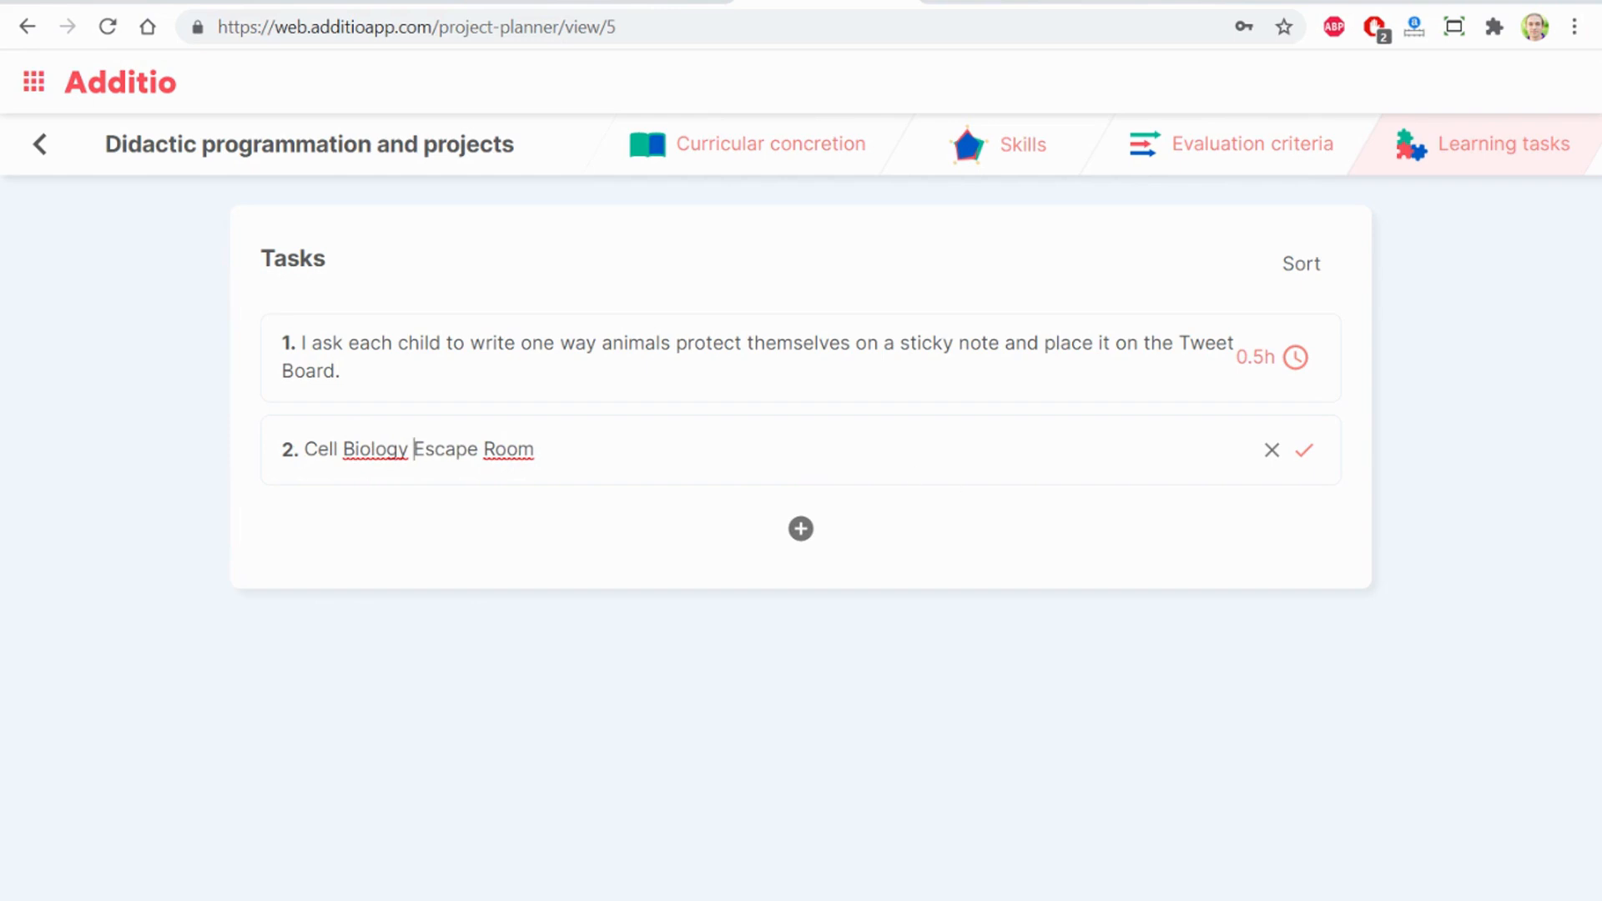
left_click(1307, 455)
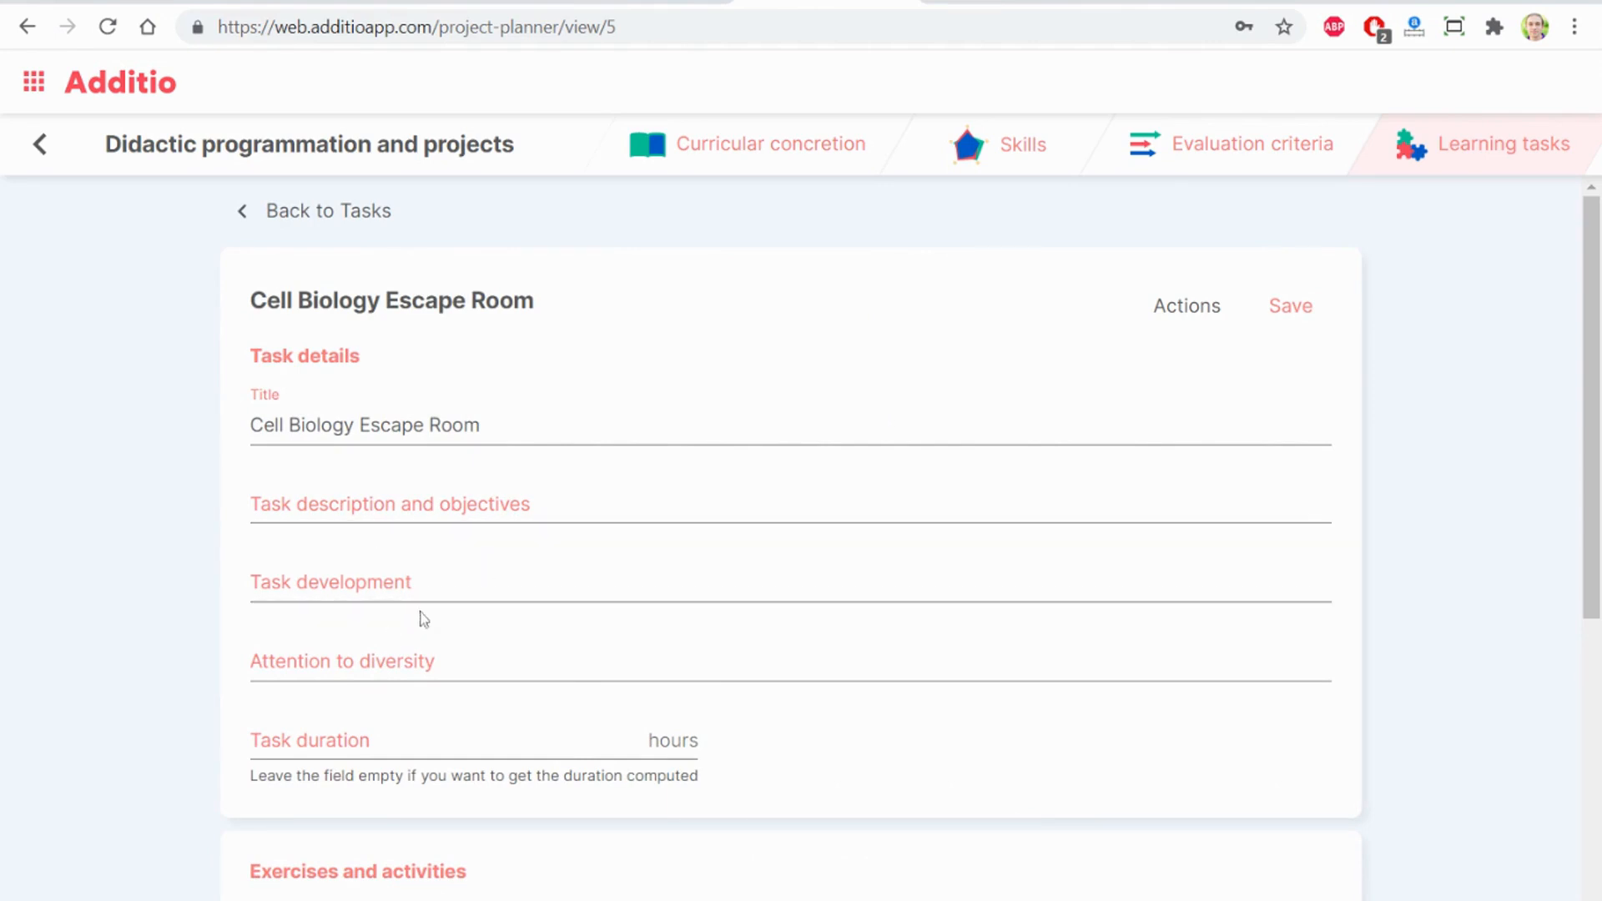
- Set the duration of the Cell Biology Escape Room task to 0.5 hours
scroll(375, 585, "down", 3)
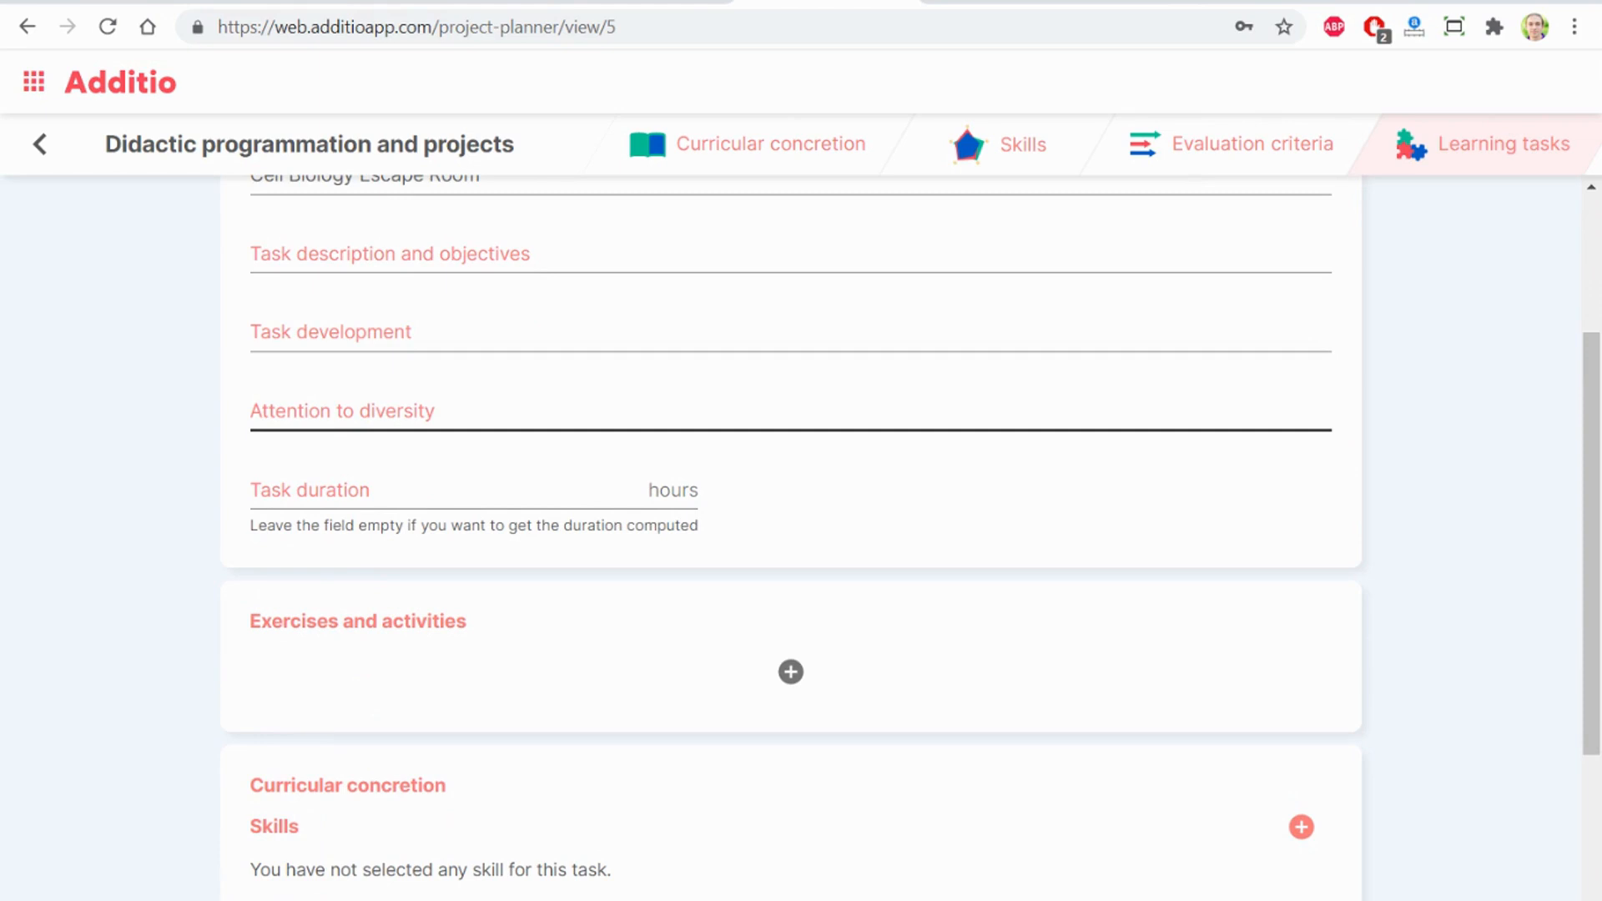
left_click(622, 490)
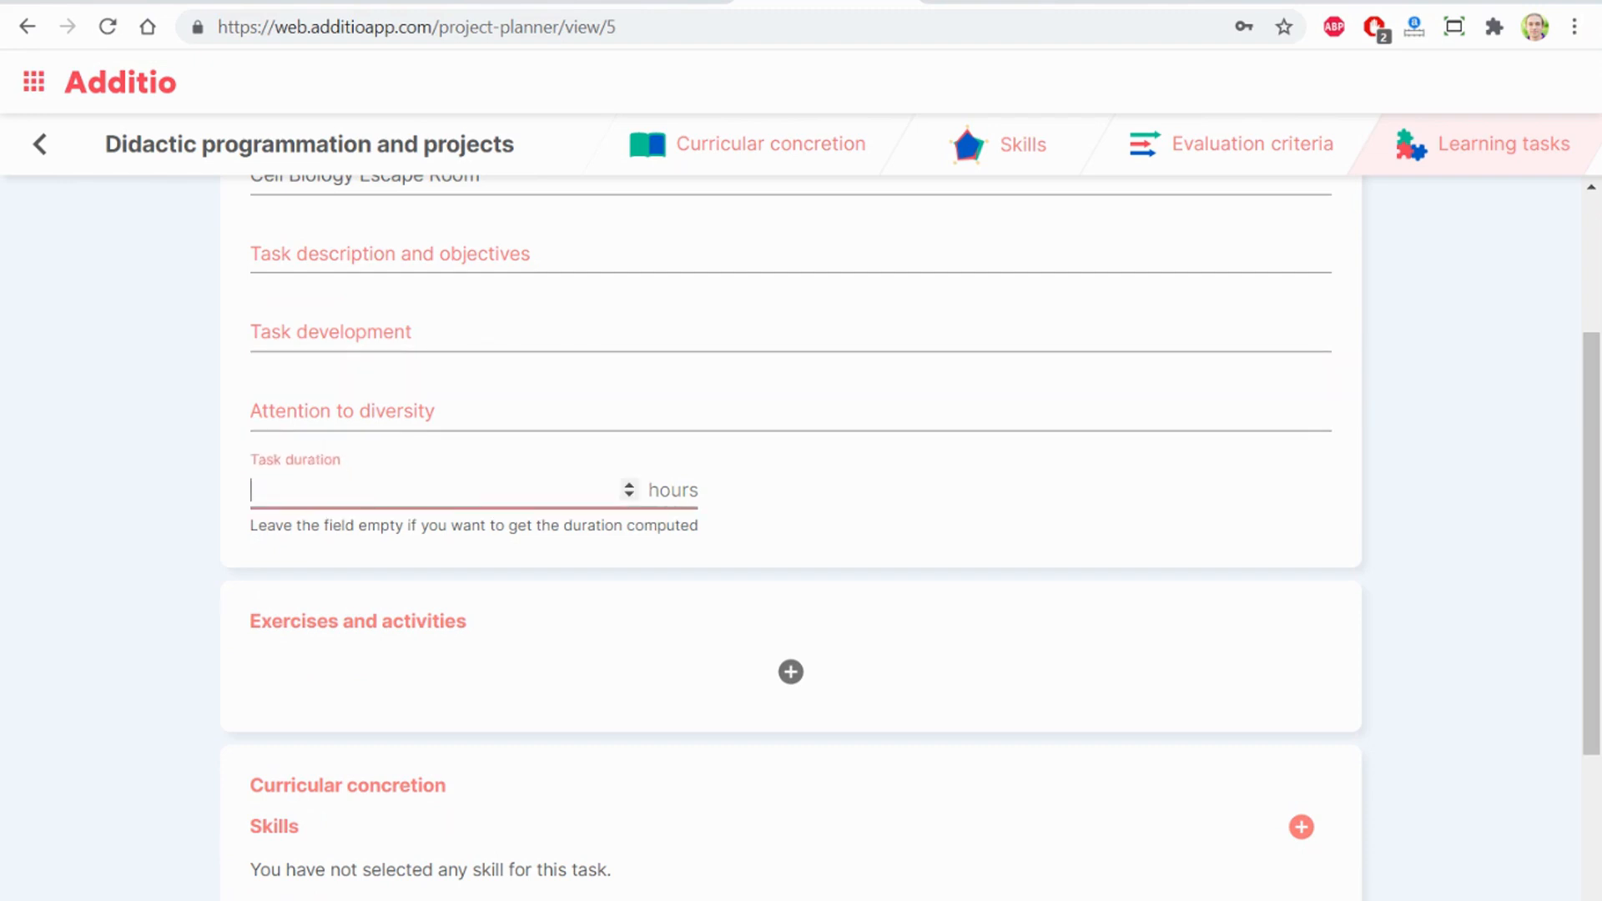
type("0.5")
left_click(211, 529)
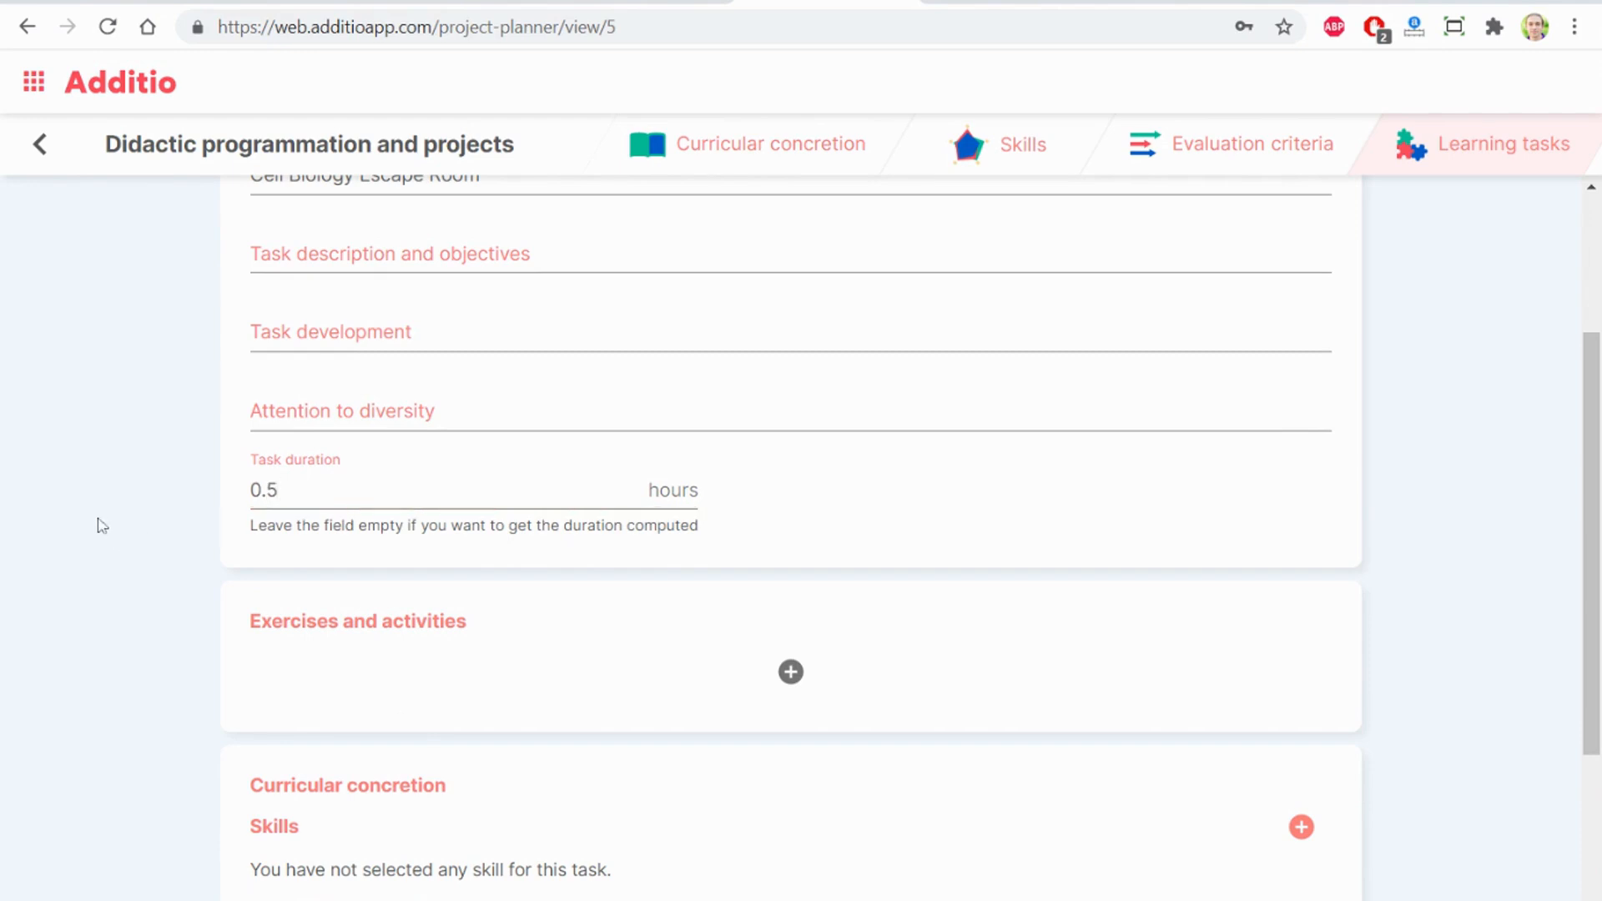
- Add an exercise titled "Genially game" to the task's exercises and activities
scroll(125, 551, "down", 2)
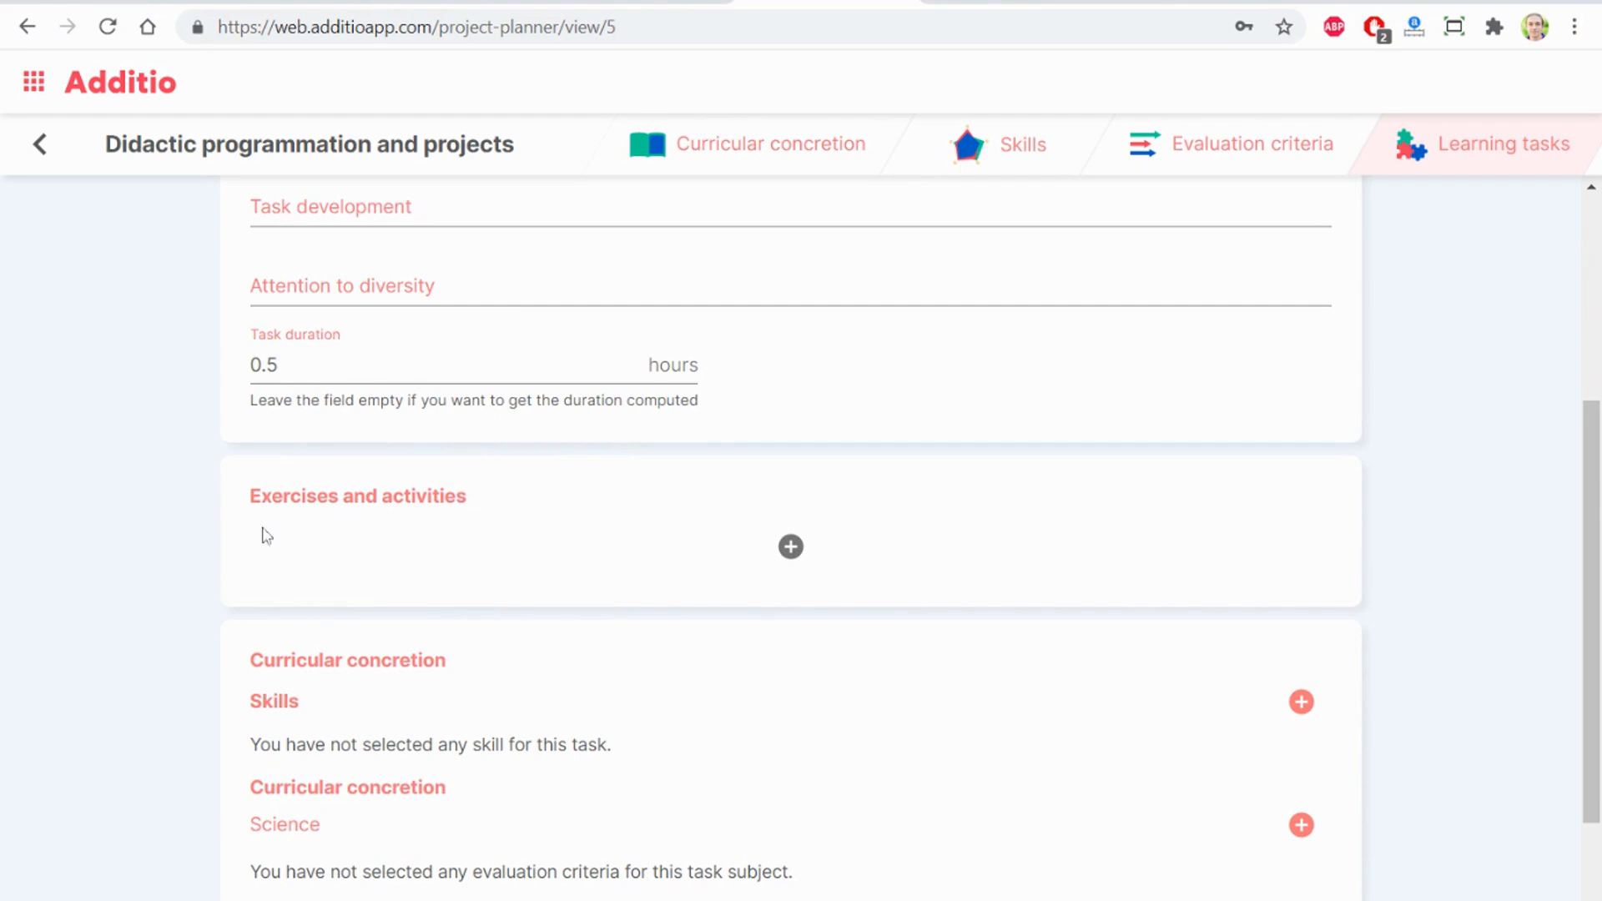
scroll(500, 542, "down", 3)
scroll(689, 476, "up", 2)
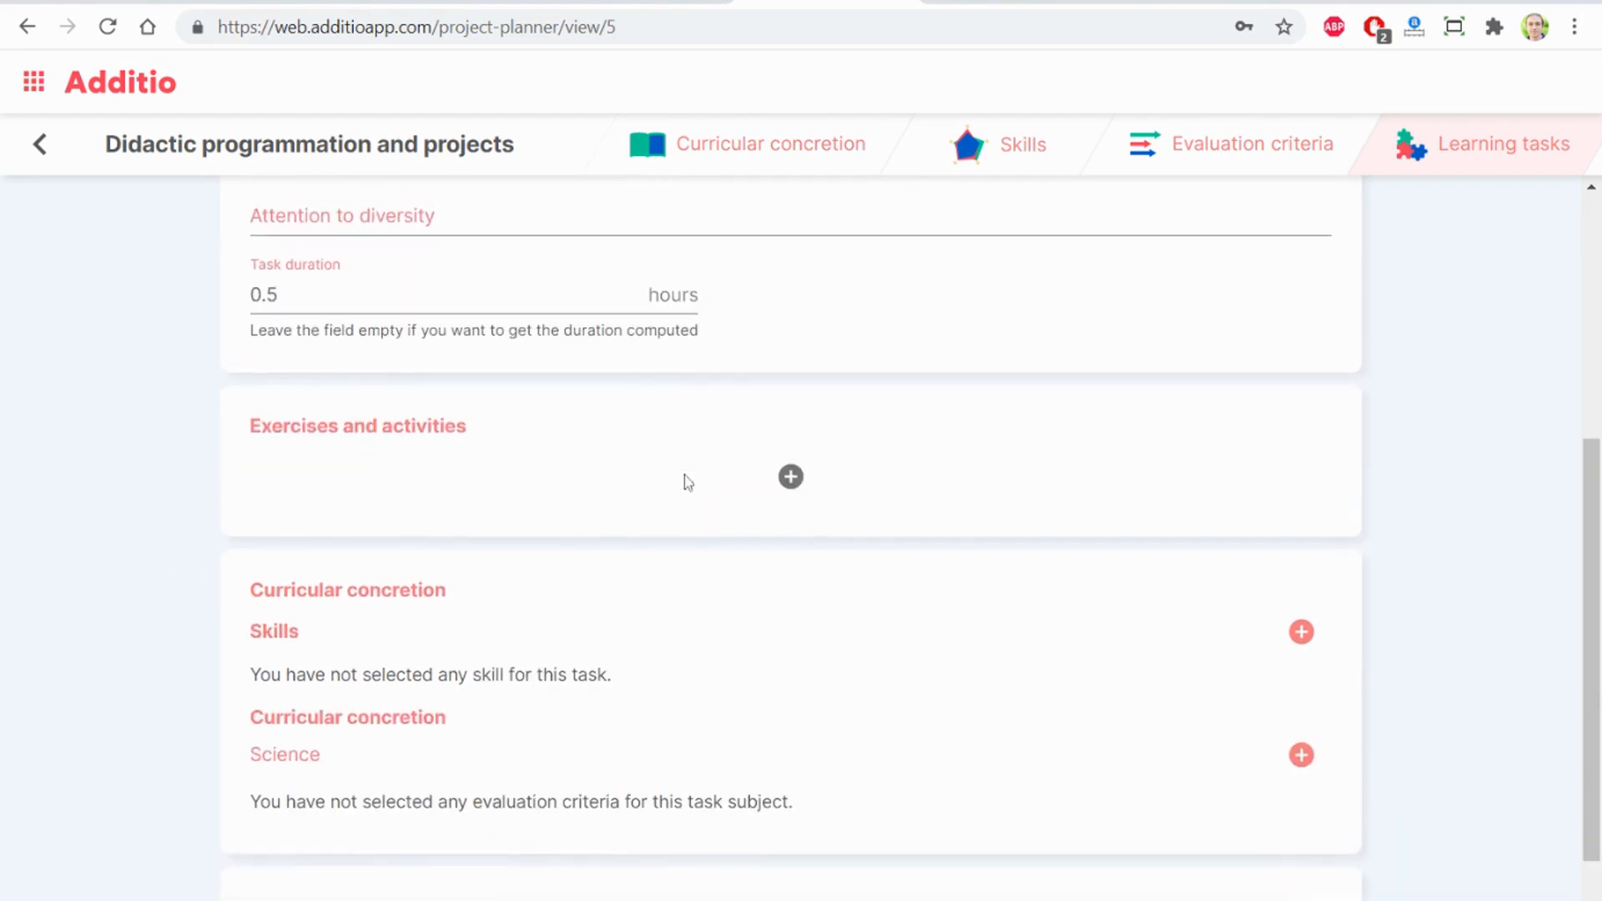
left_click(791, 477)
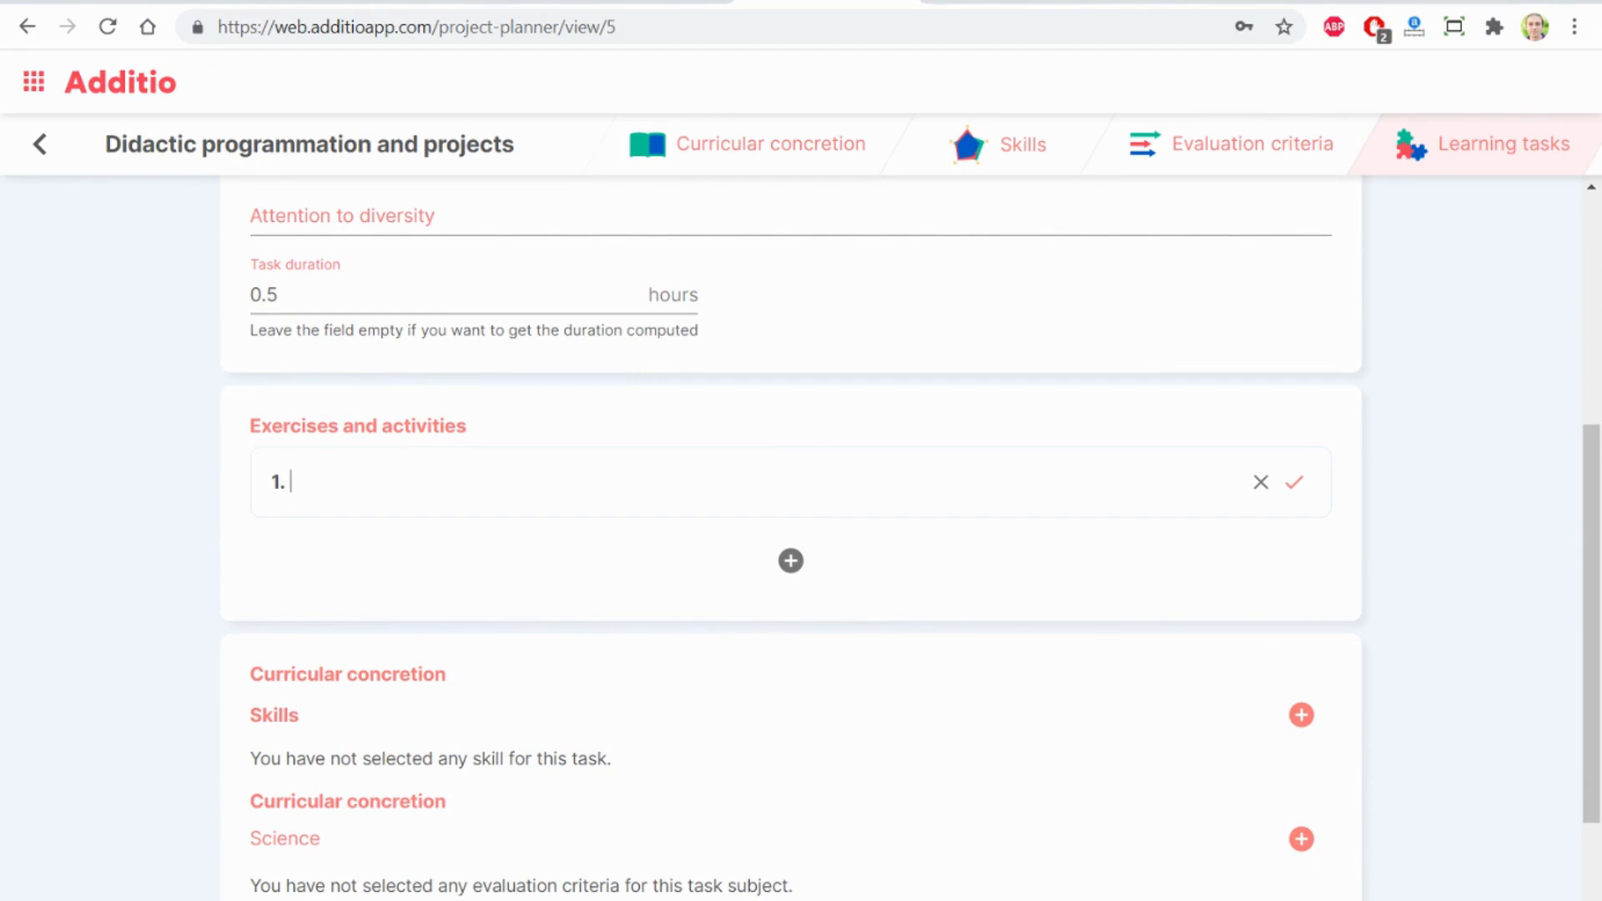
type("Genially game")
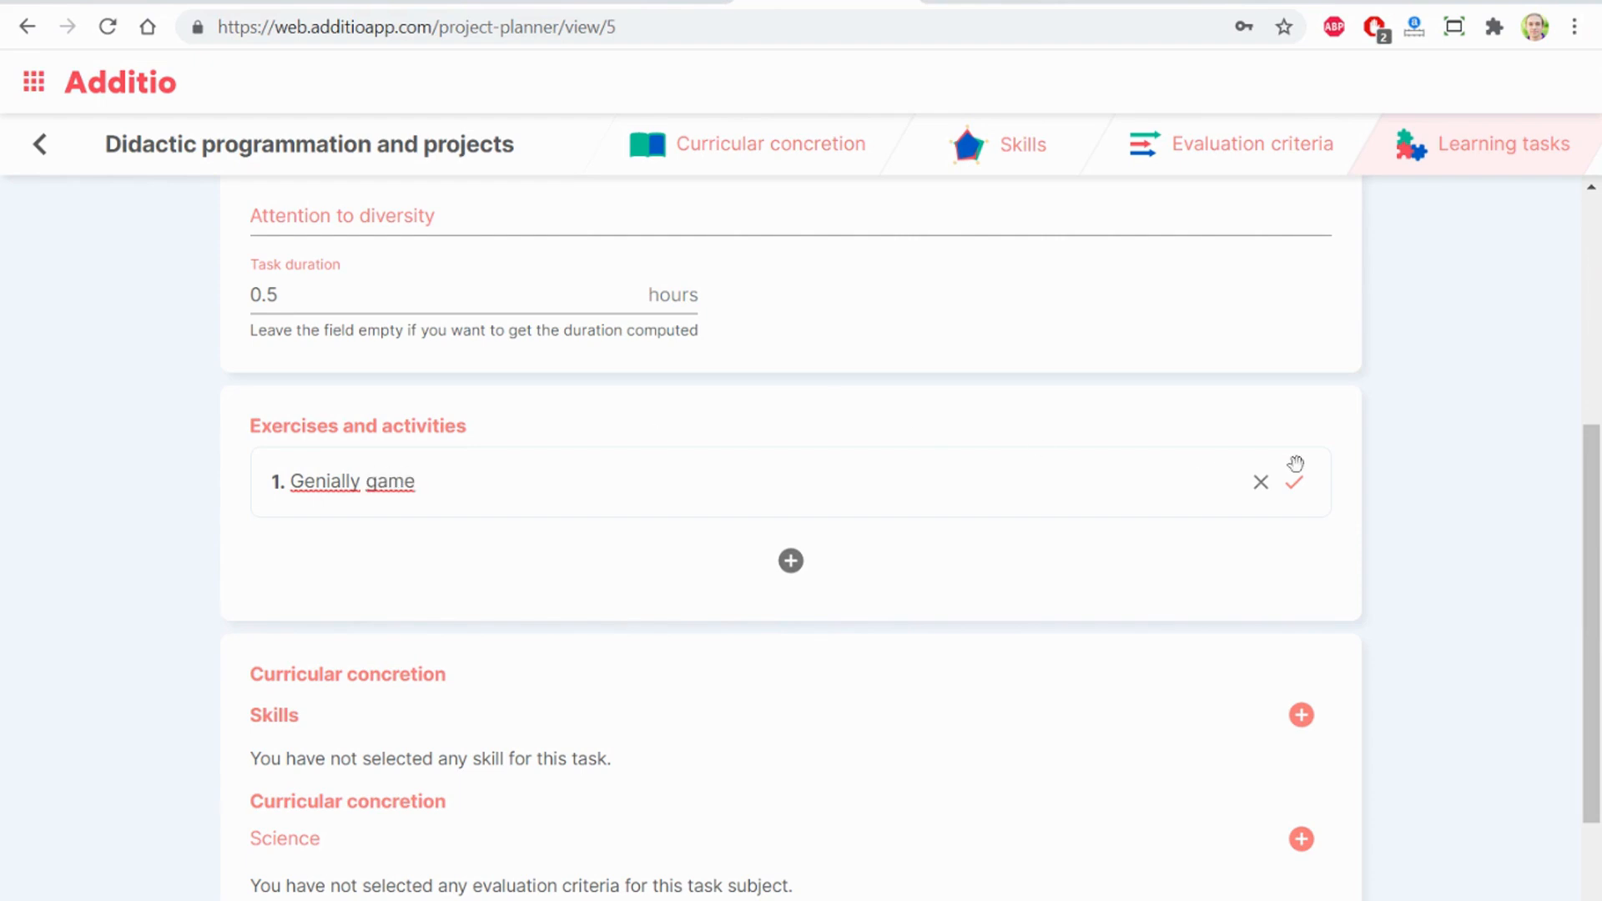
left_click(1293, 489)
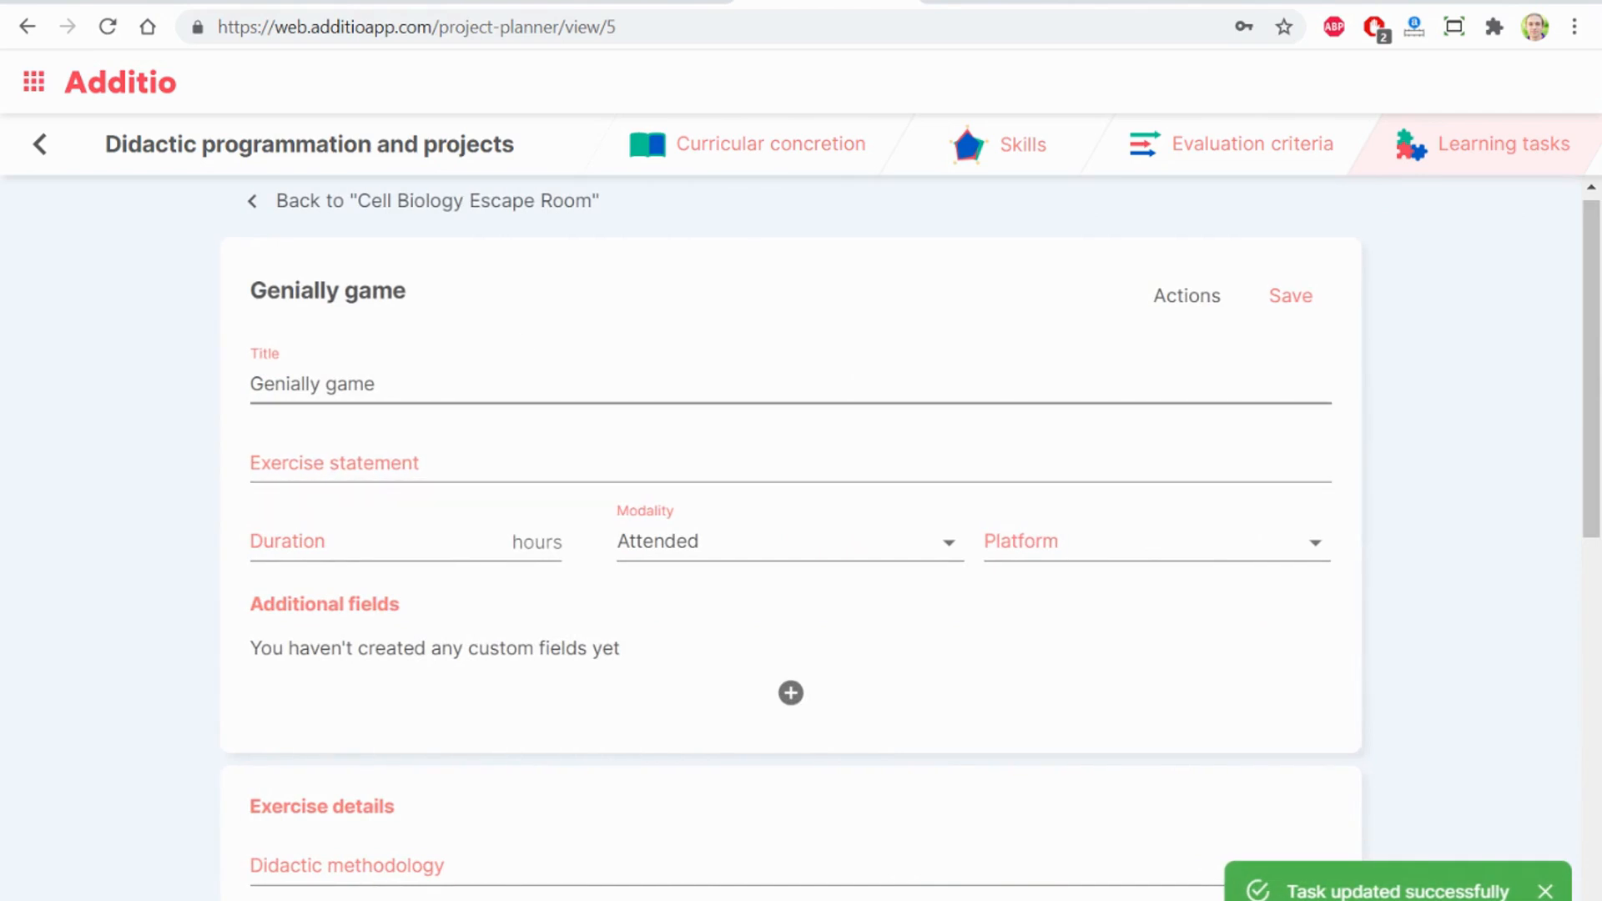
- Set the duration of the Genially game exercise to 0.25 hours
left_click(398, 461)
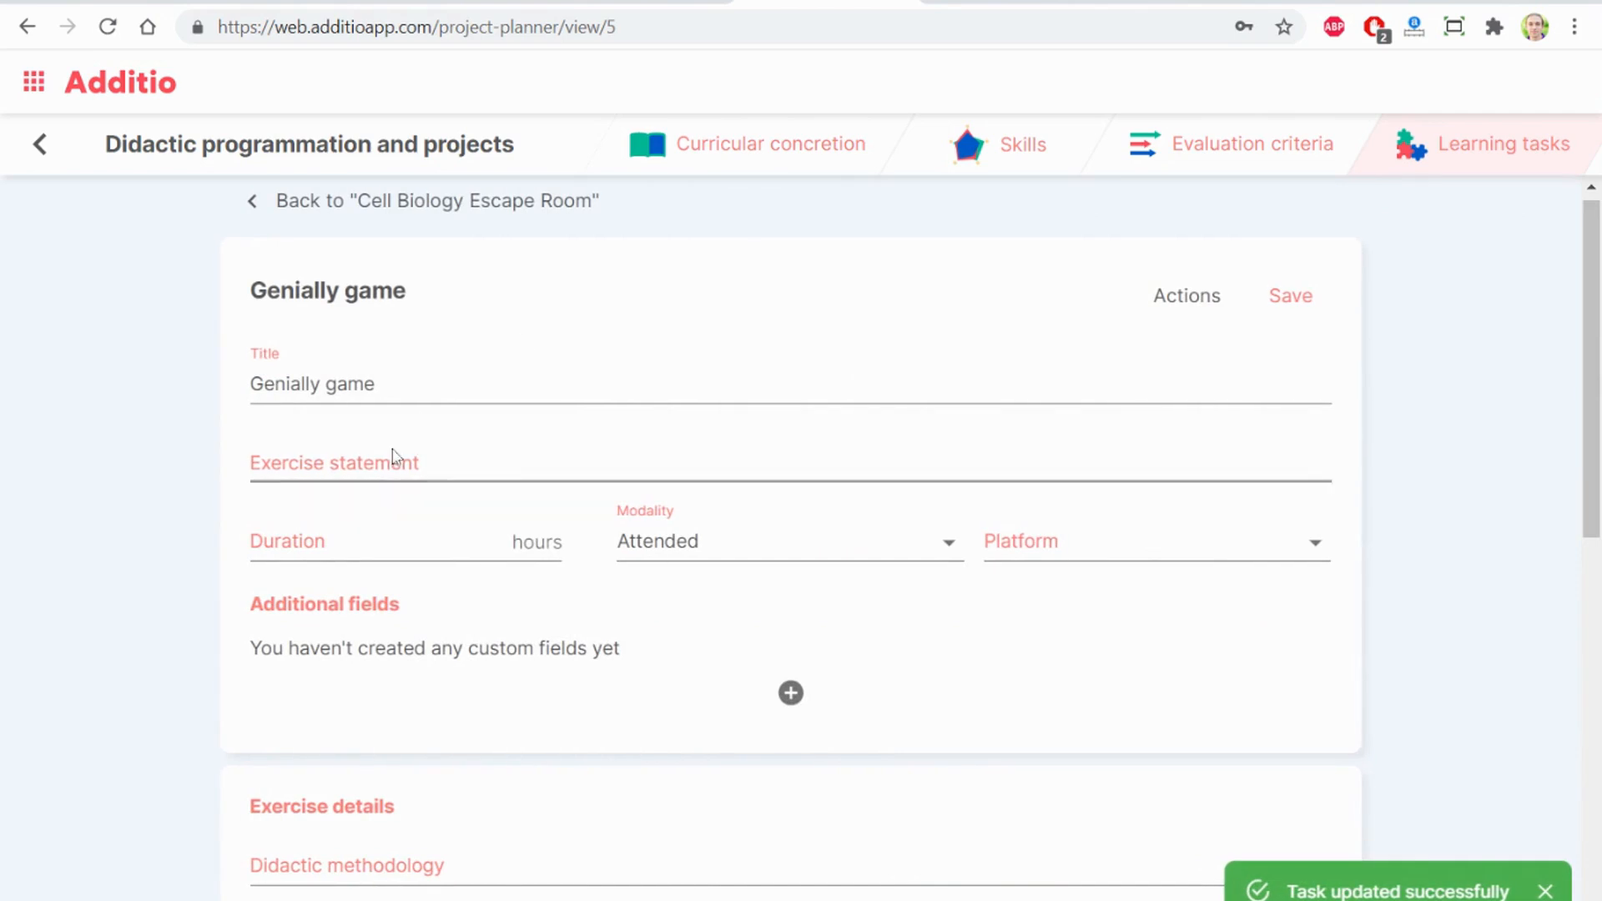
scroll(236, 414, "down", 2)
left_click(375, 417)
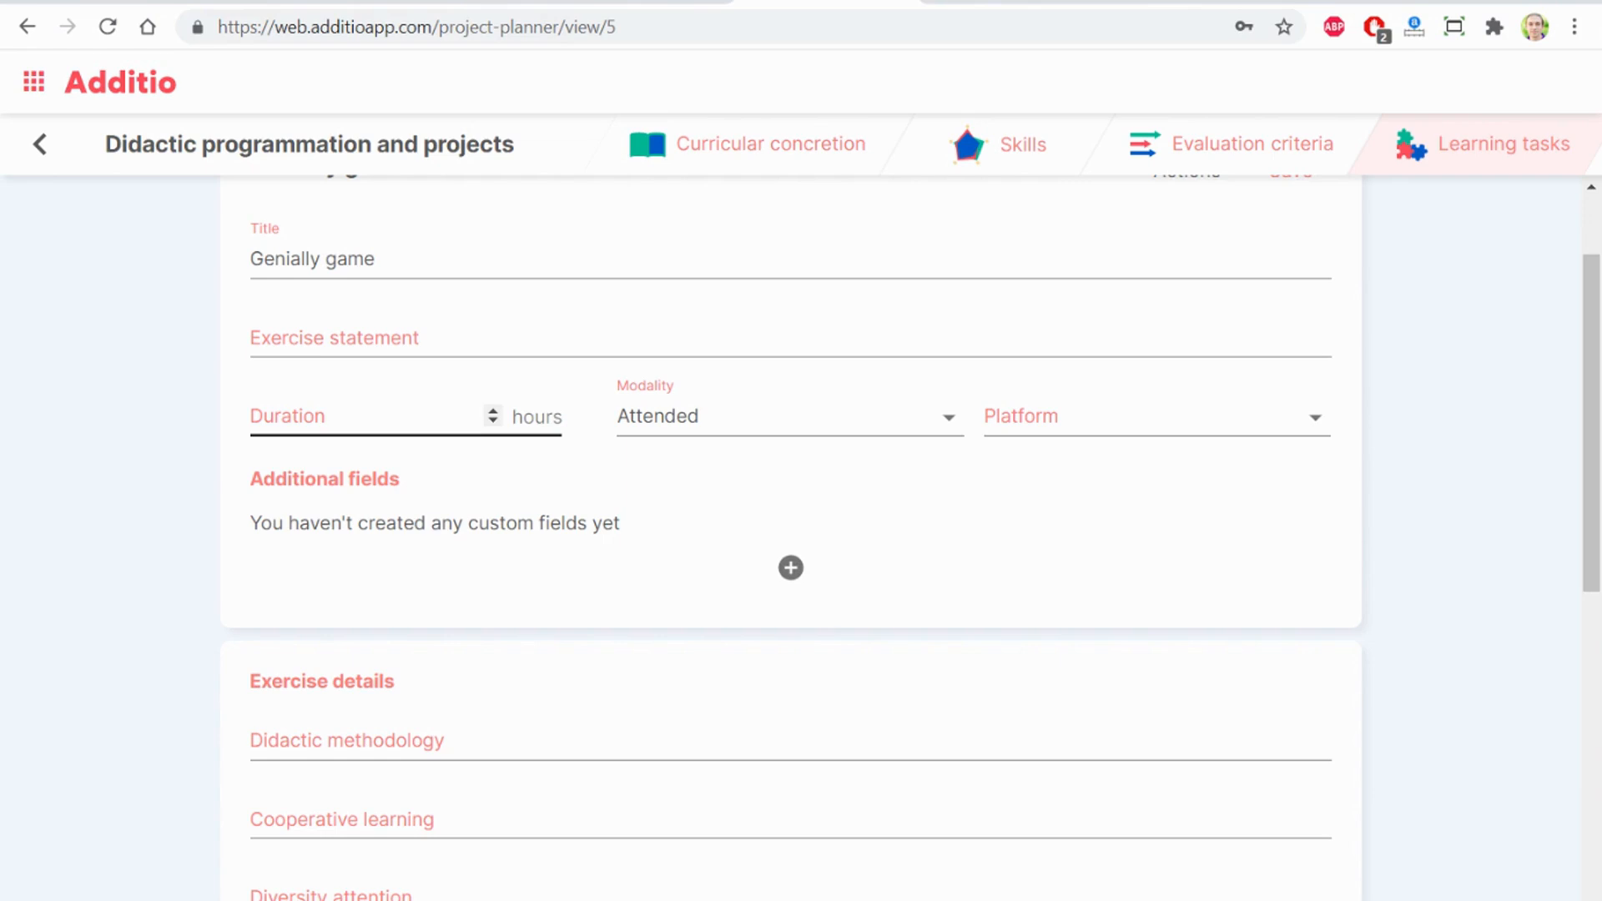
left_click(251, 415)
type("0")
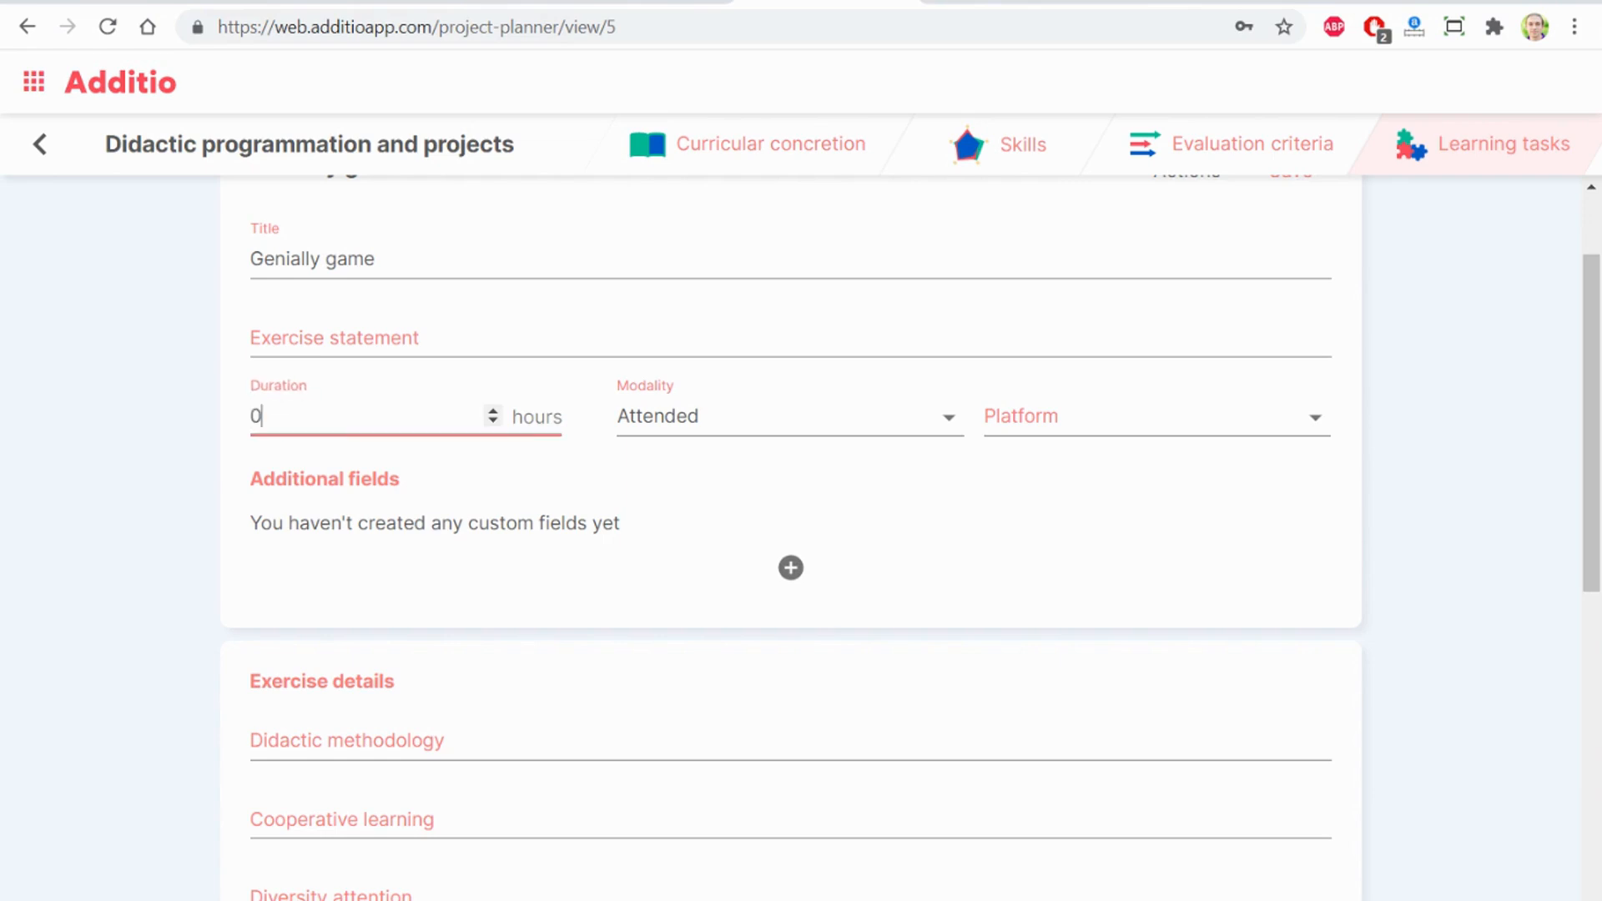
type(".25")
- Check the exercise's modality options, keeping Attended, and set its platform to None
left_click(868, 427)
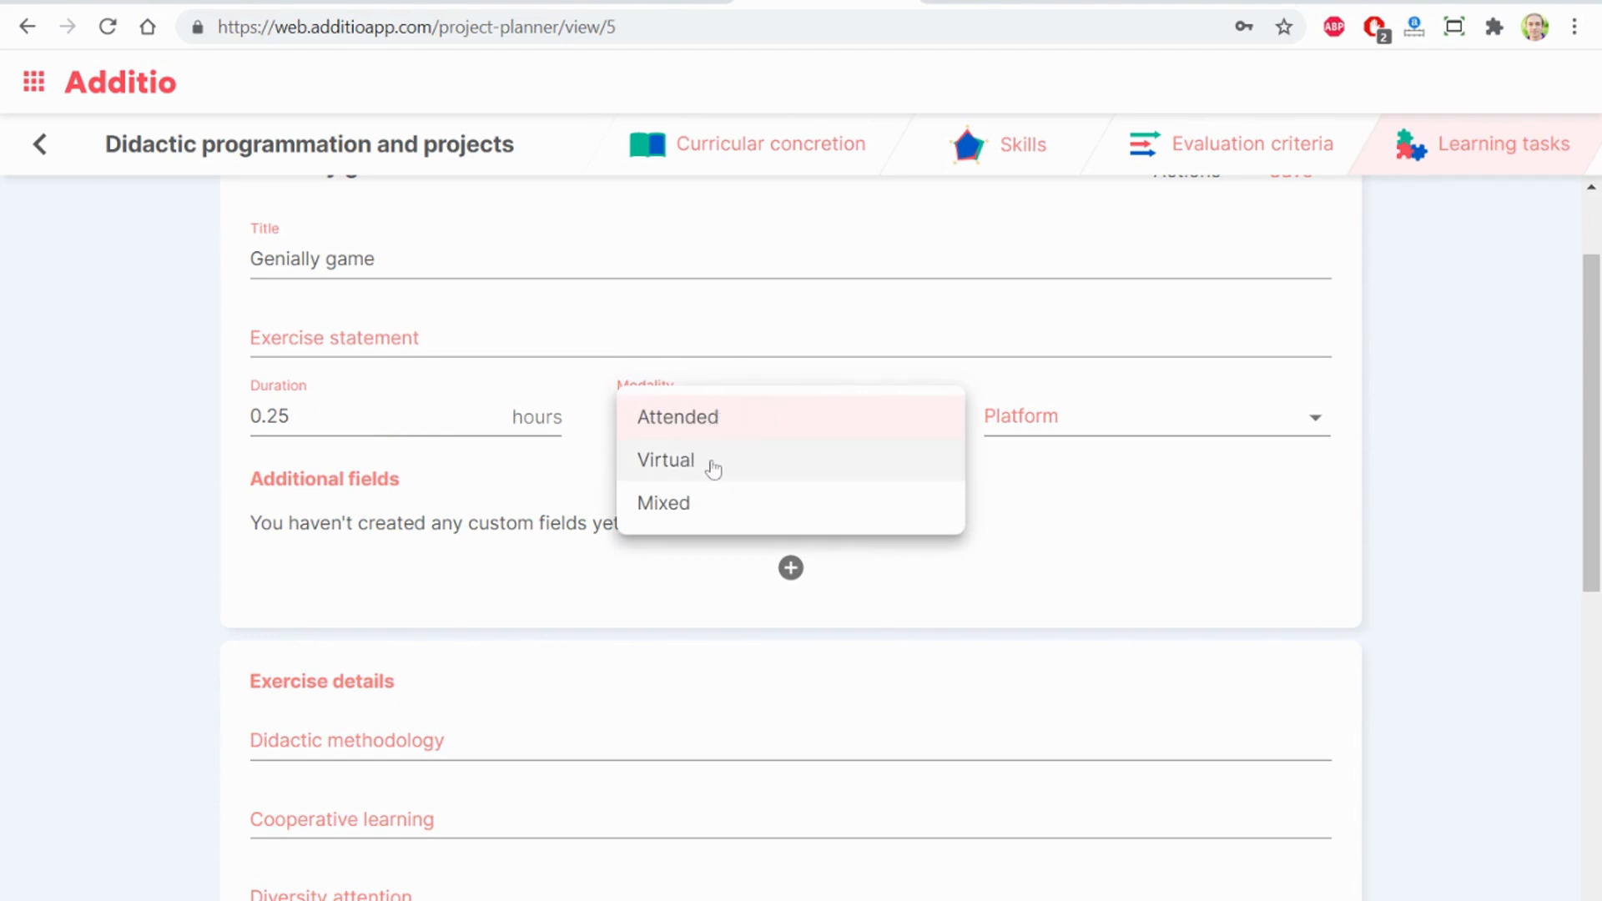
left_click(1270, 422)
left_click(1287, 423)
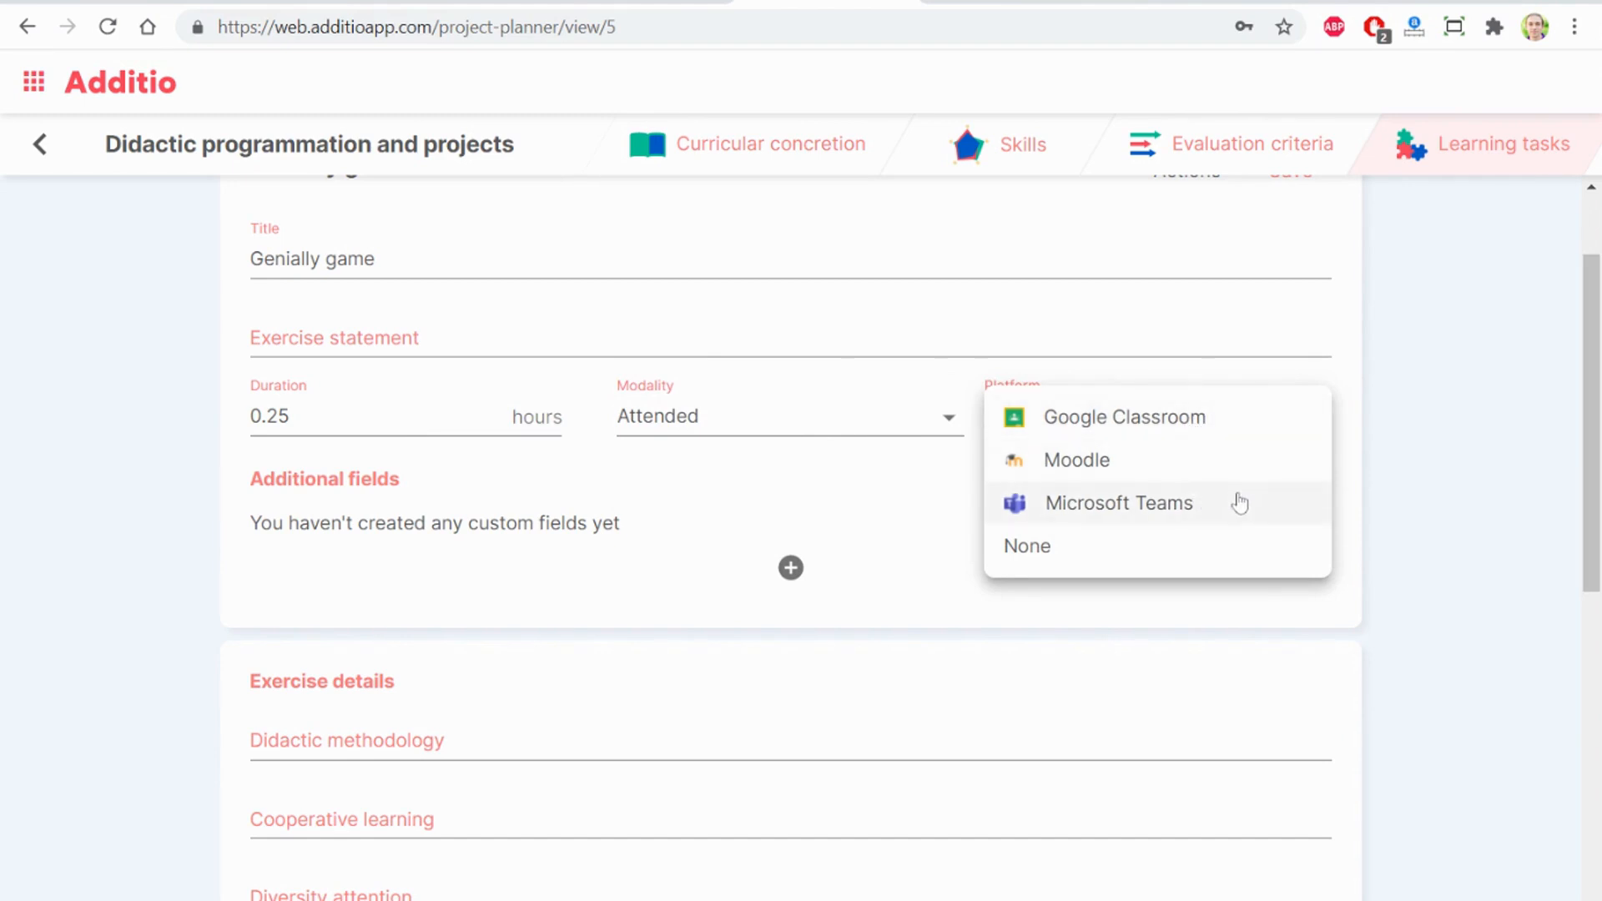
left_click(1128, 565)
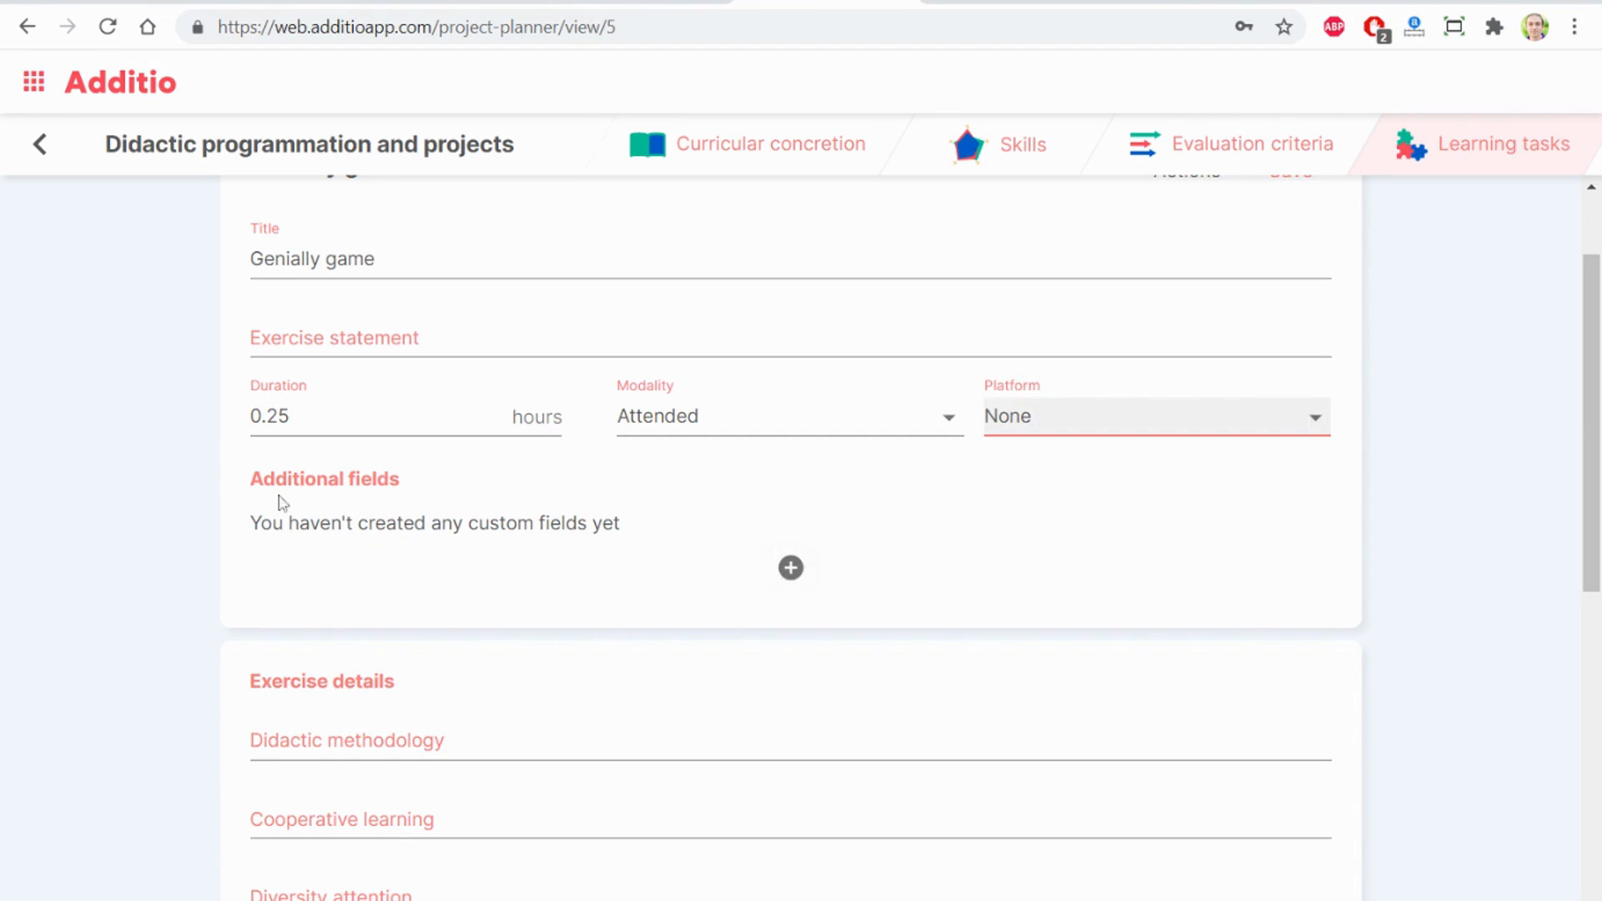
- View the form for a new additional field, cancel it, and examine the exercise details fields
left_click(791, 568)
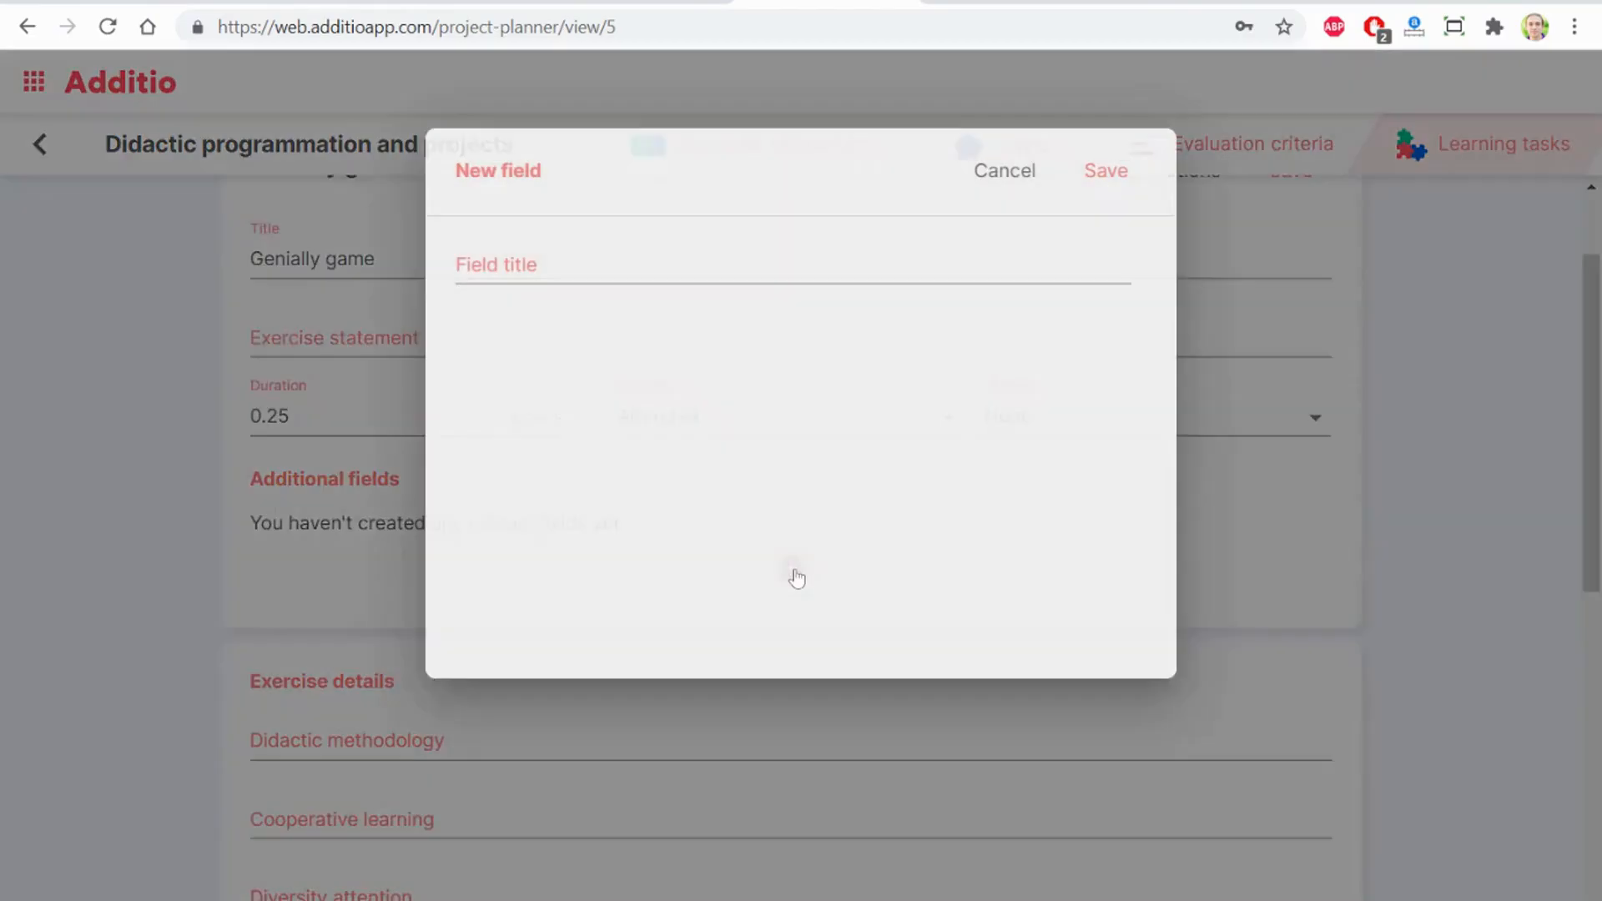
left_click(1011, 174)
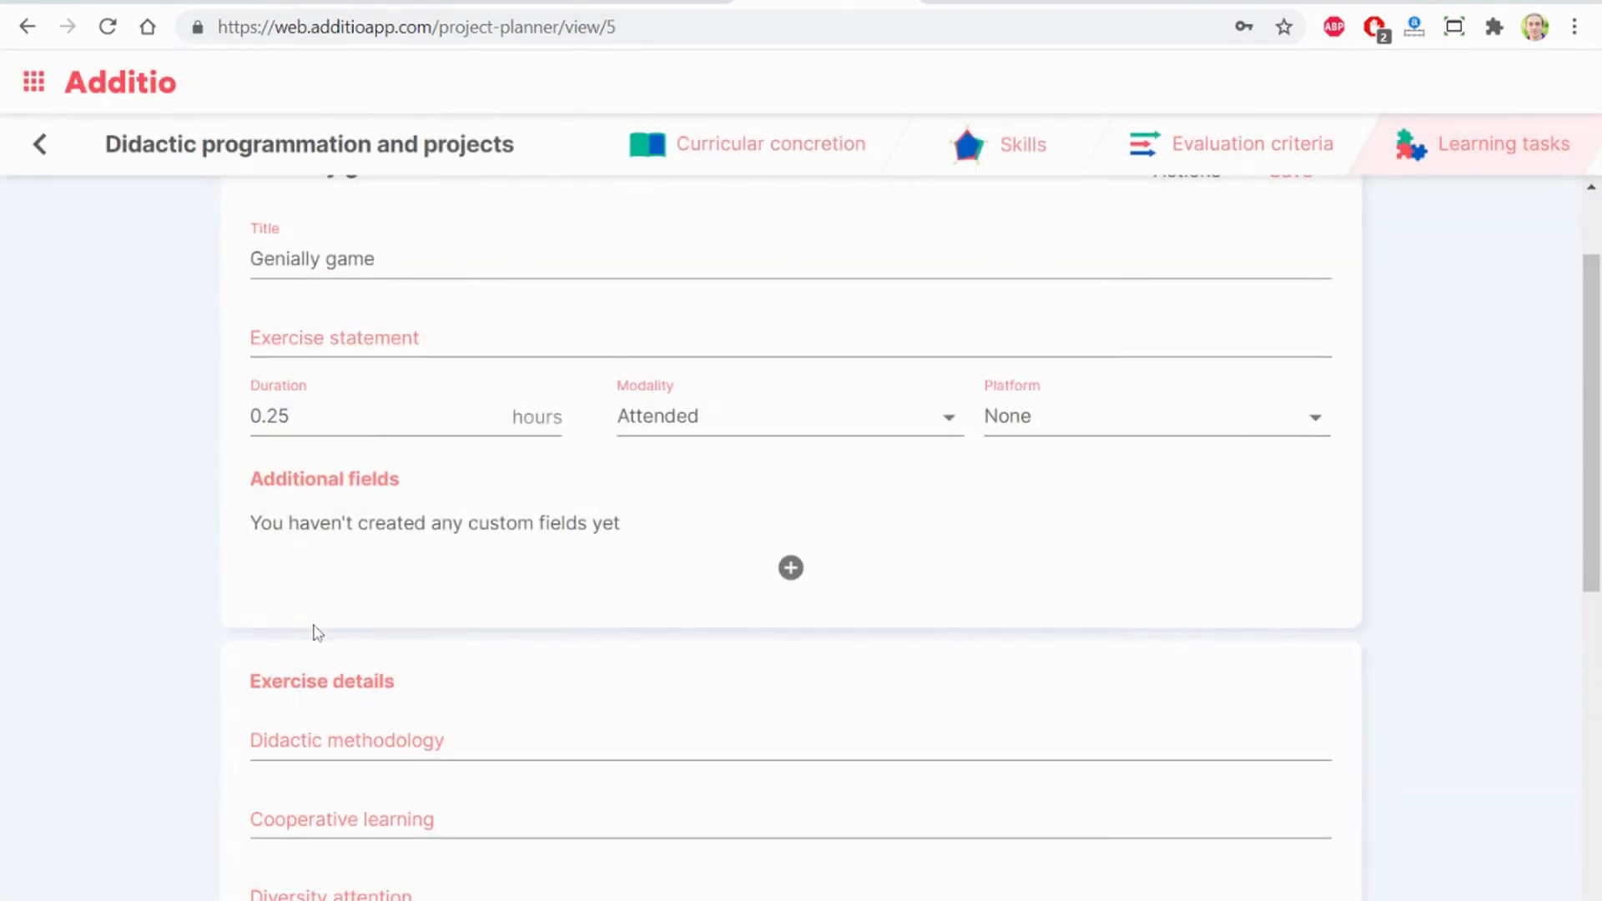
scroll(434, 610, "down", 3)
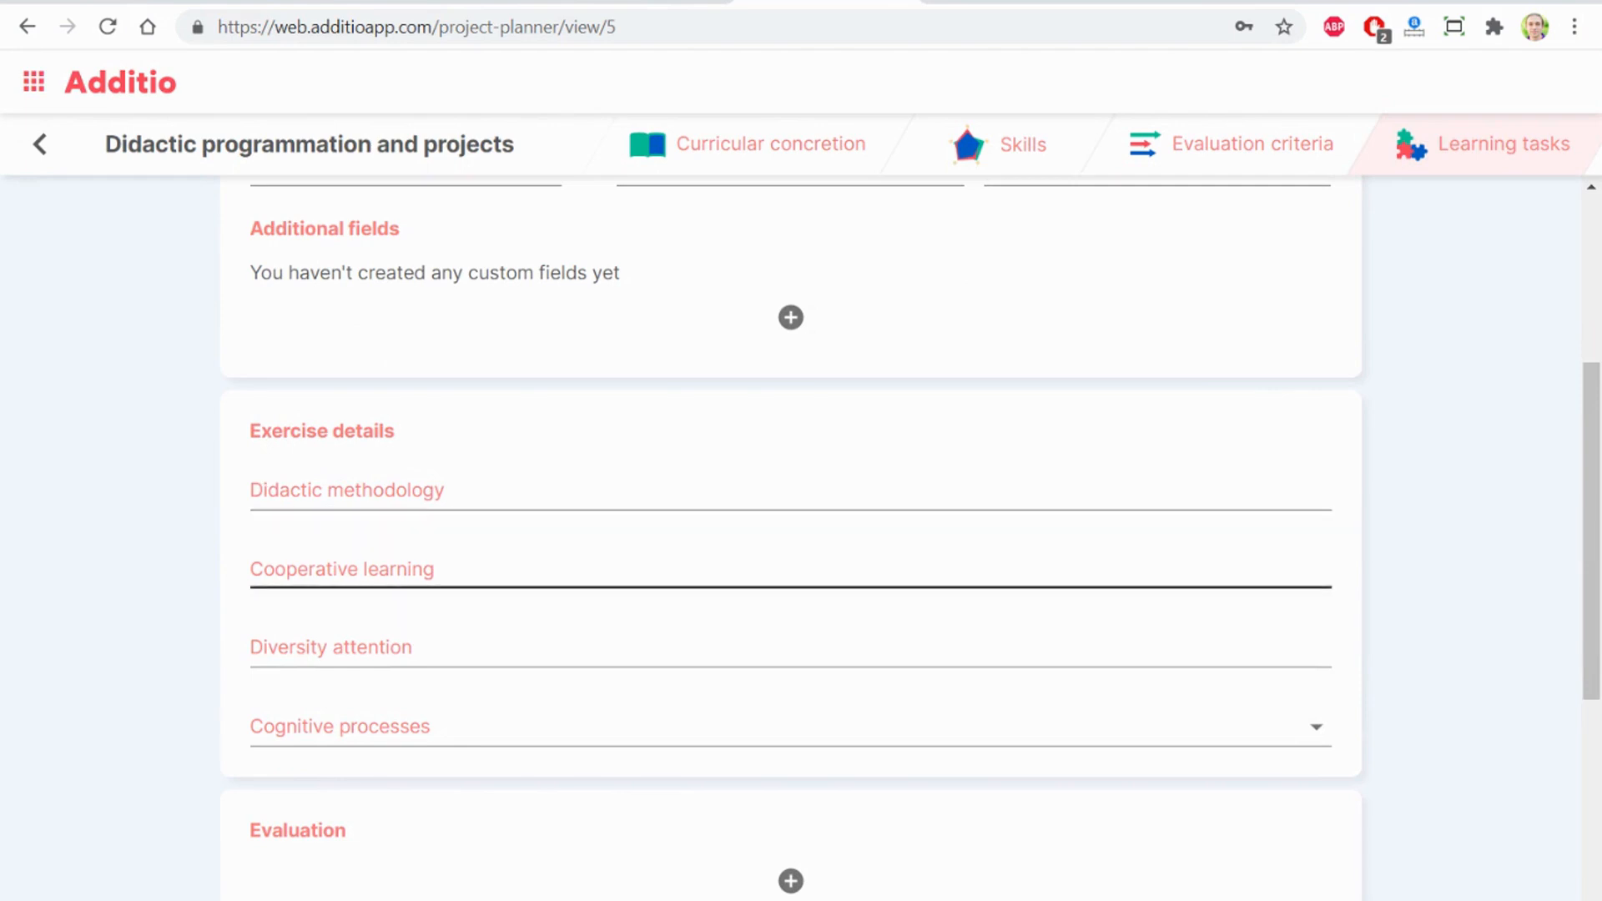
scroll(232, 637, "down", 2)
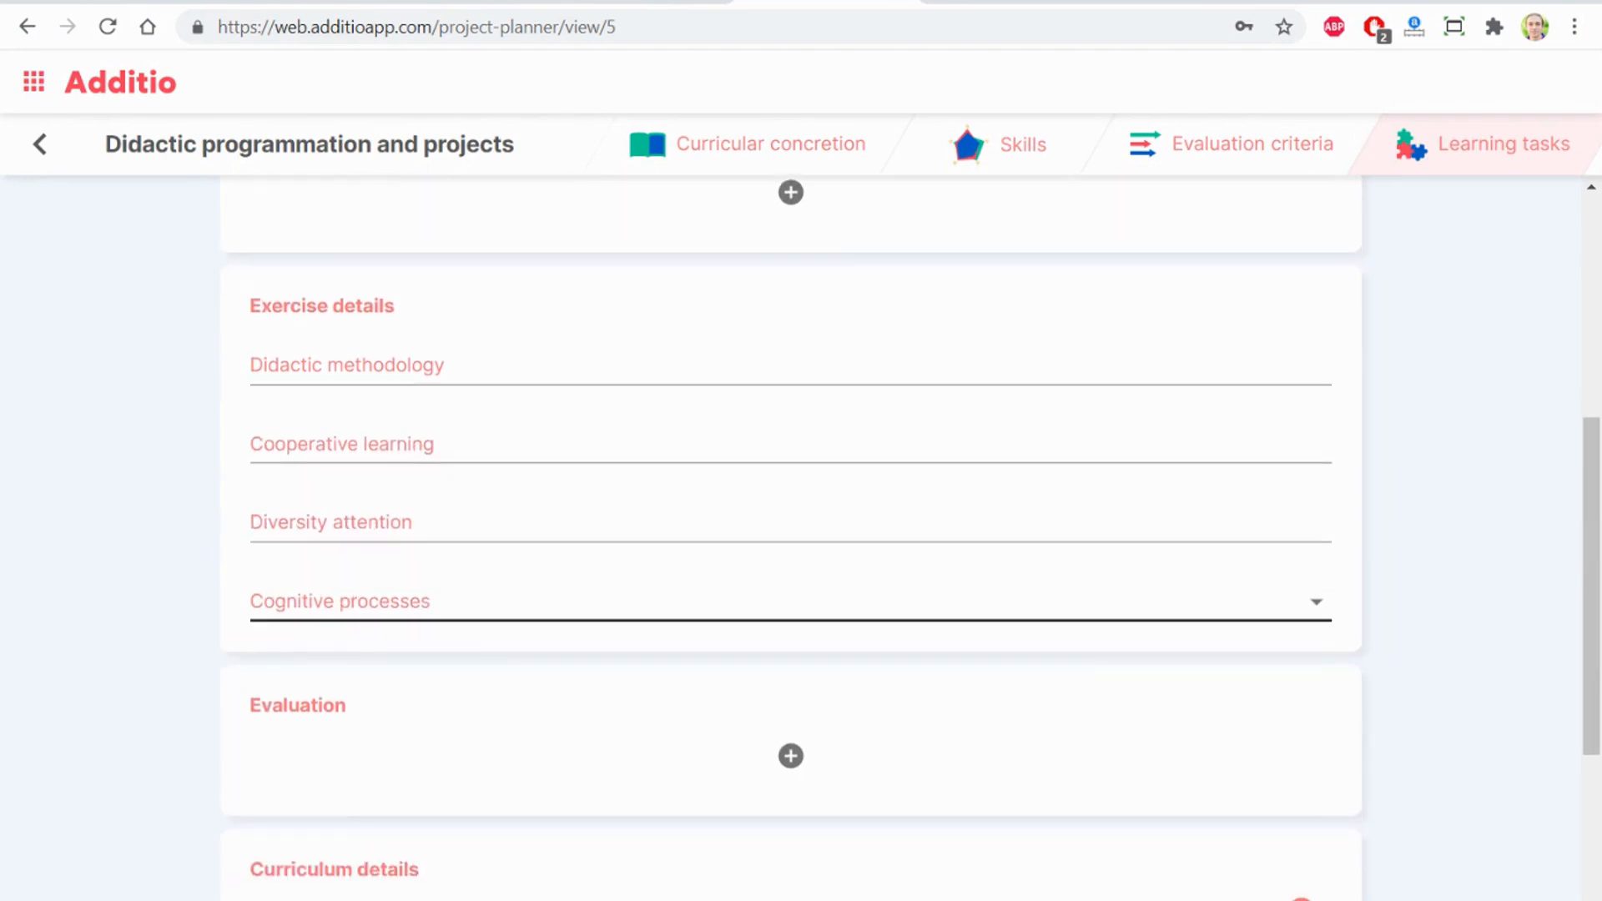
- Assign the cognitive processes Knowledge and Comprehension to the Genially game exercise
left_click(667, 601)
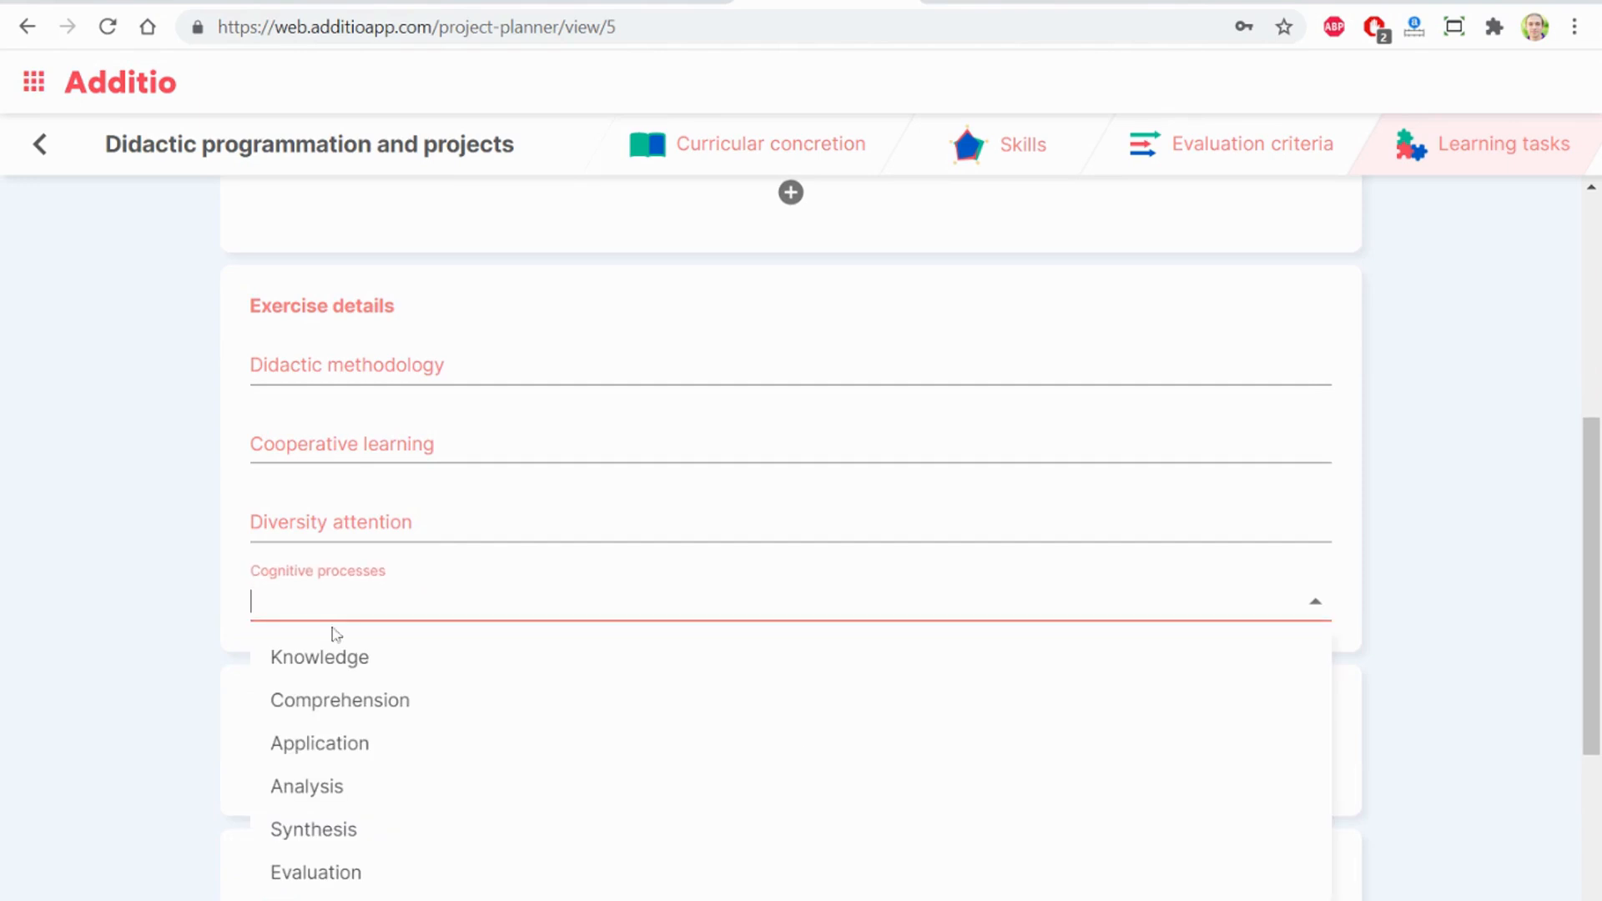
left_click(325, 659)
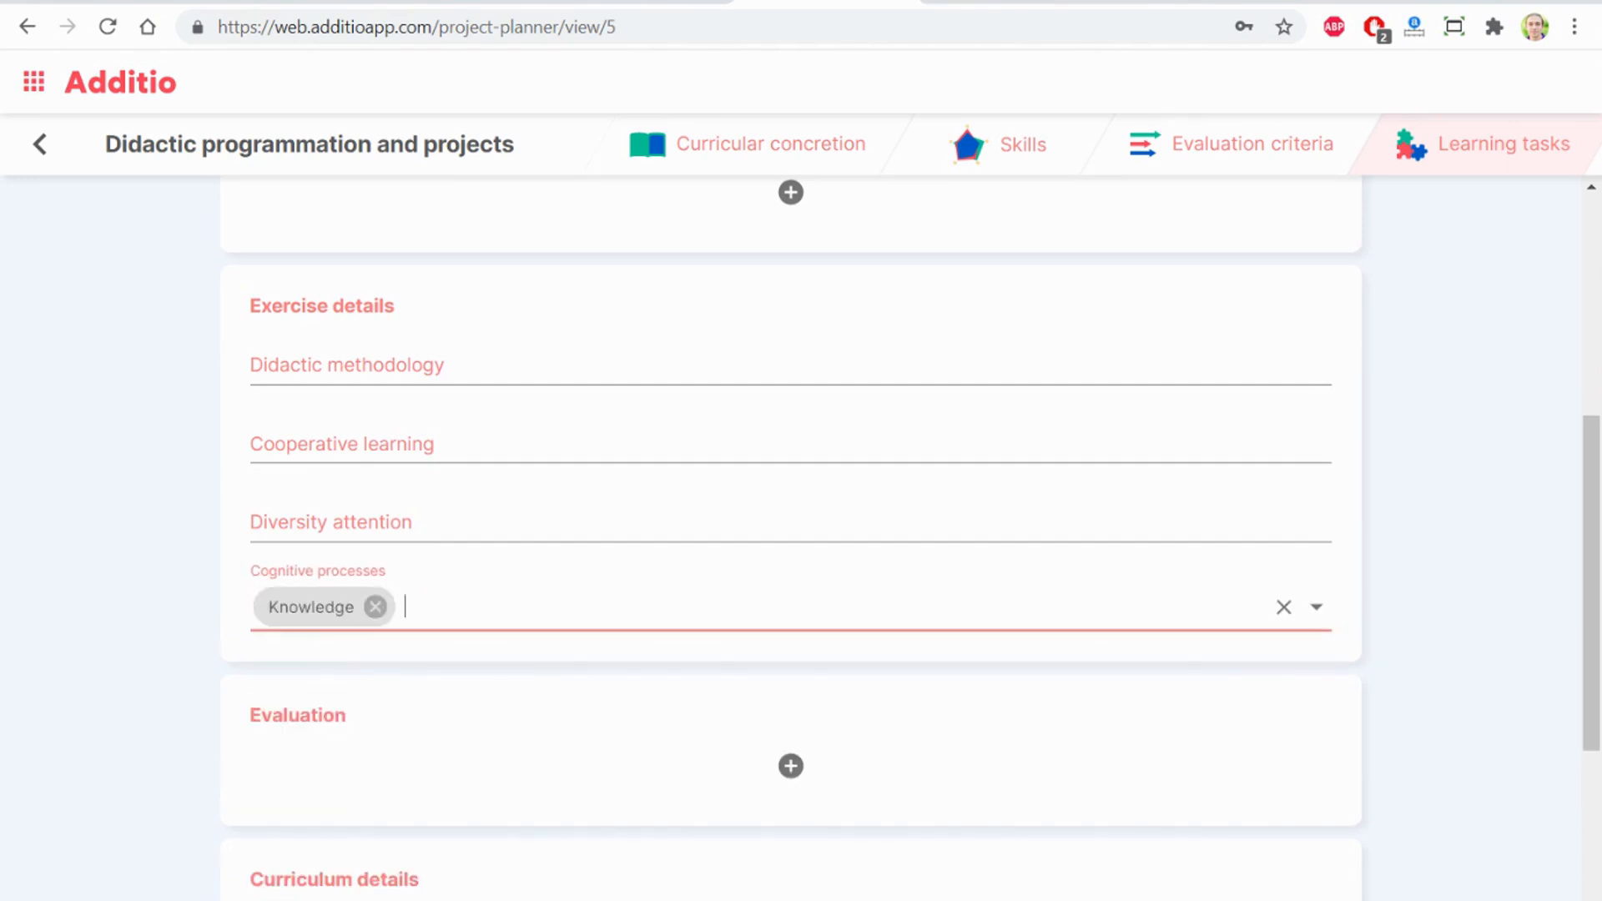
type("c")
left_click(362, 668)
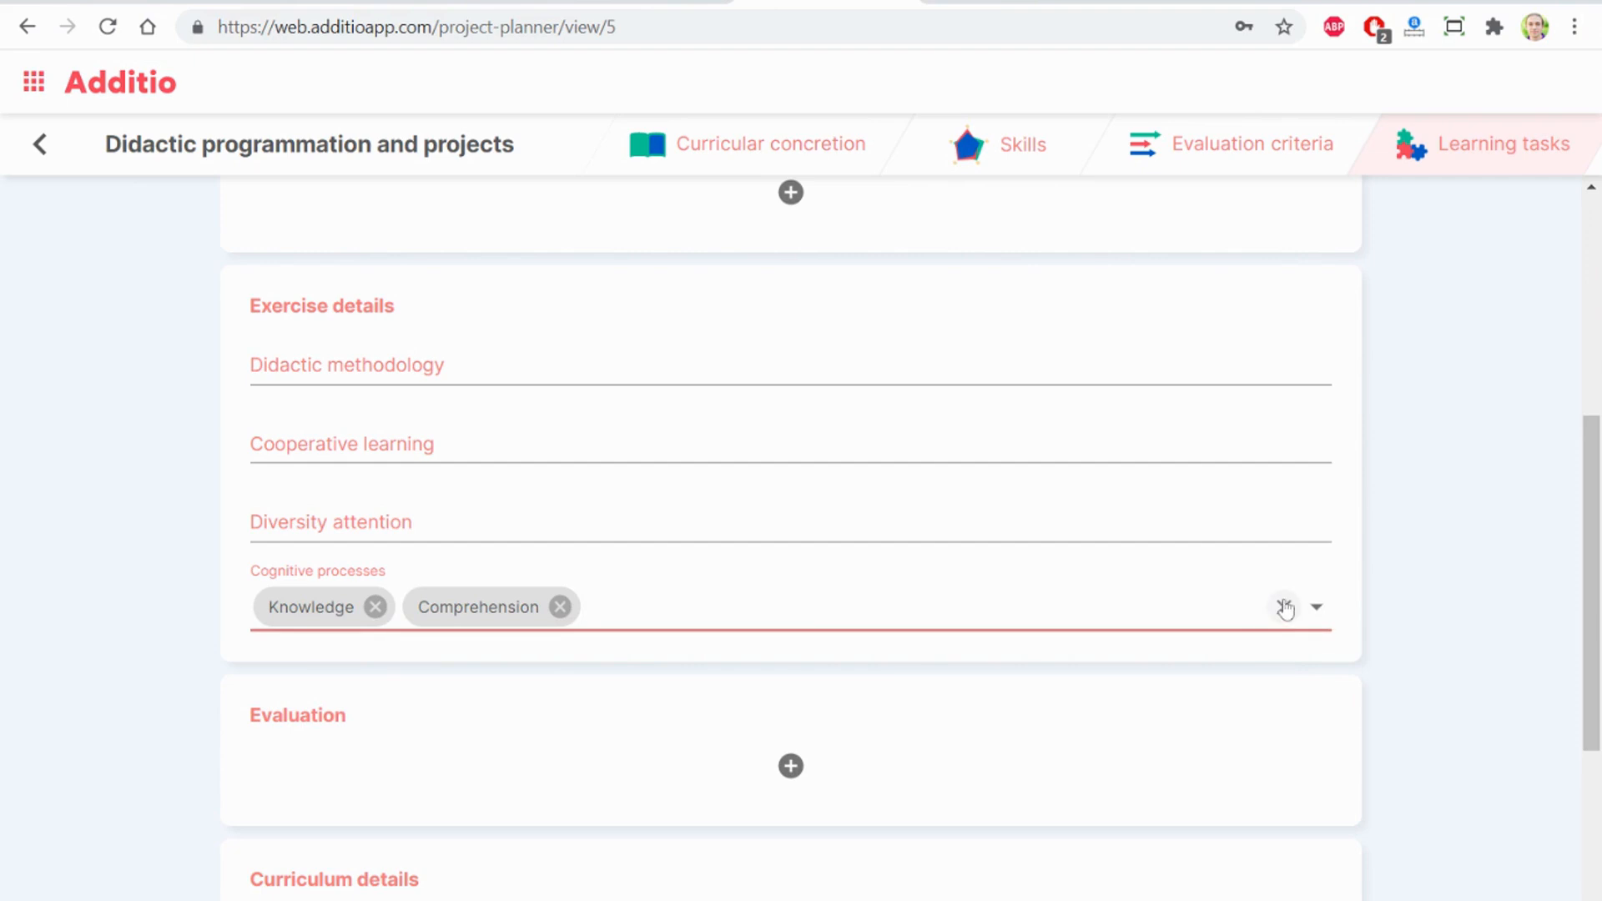
left_click(1413, 508)
scroll(626, 637, "down", 3)
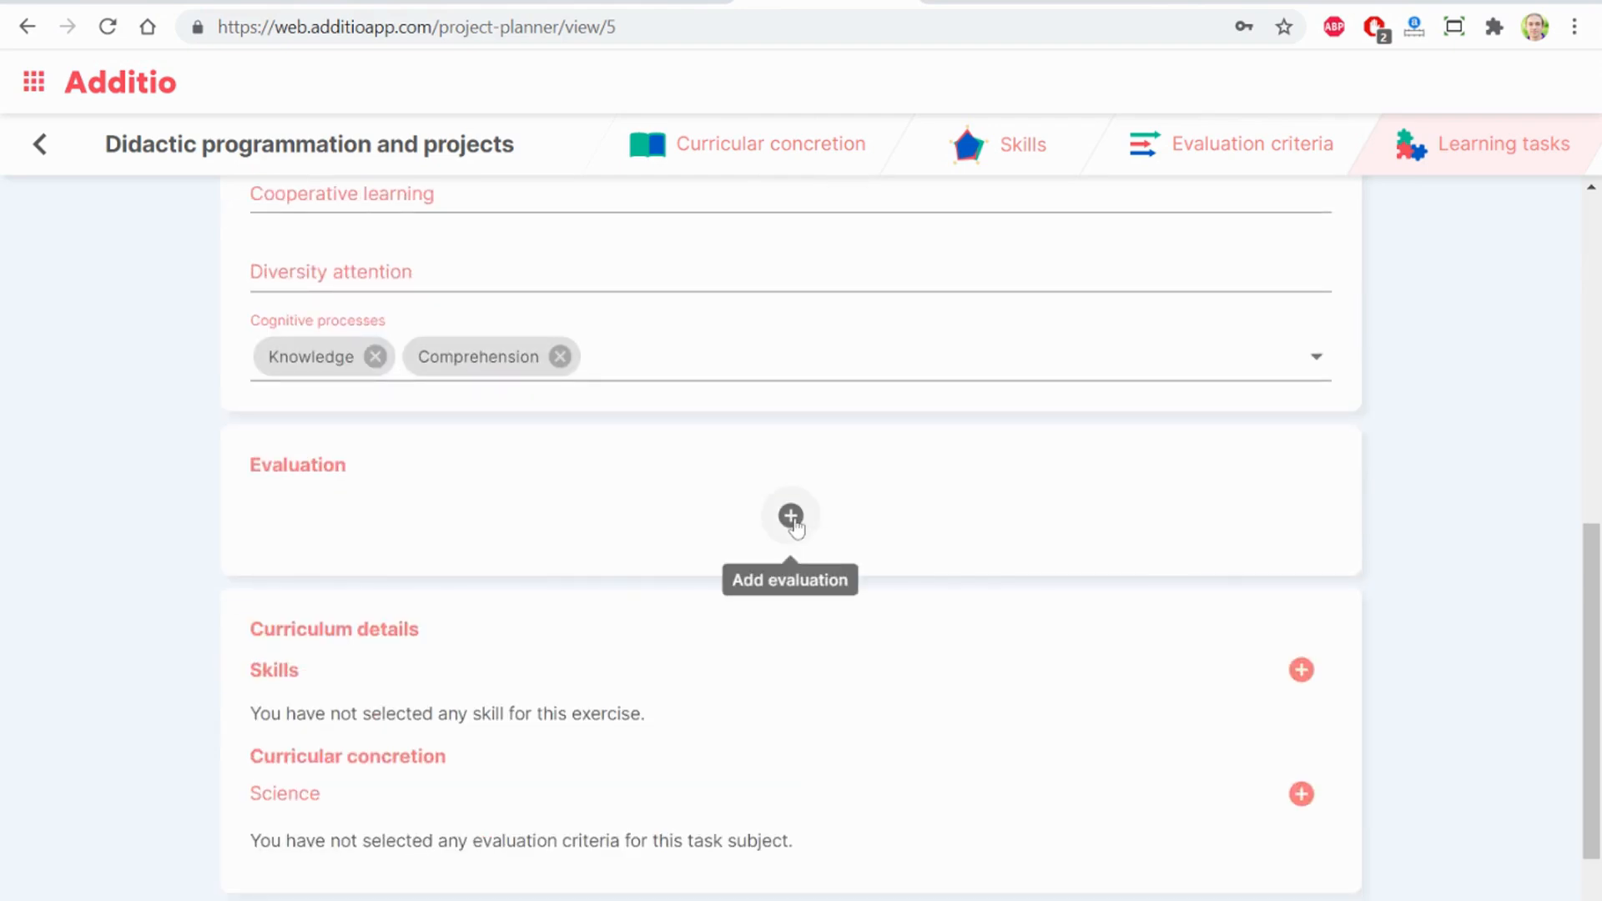
- Add the Essential Project Design Elements Checklist rubric as the evaluation of the Genially game exercise
left_click(790, 521)
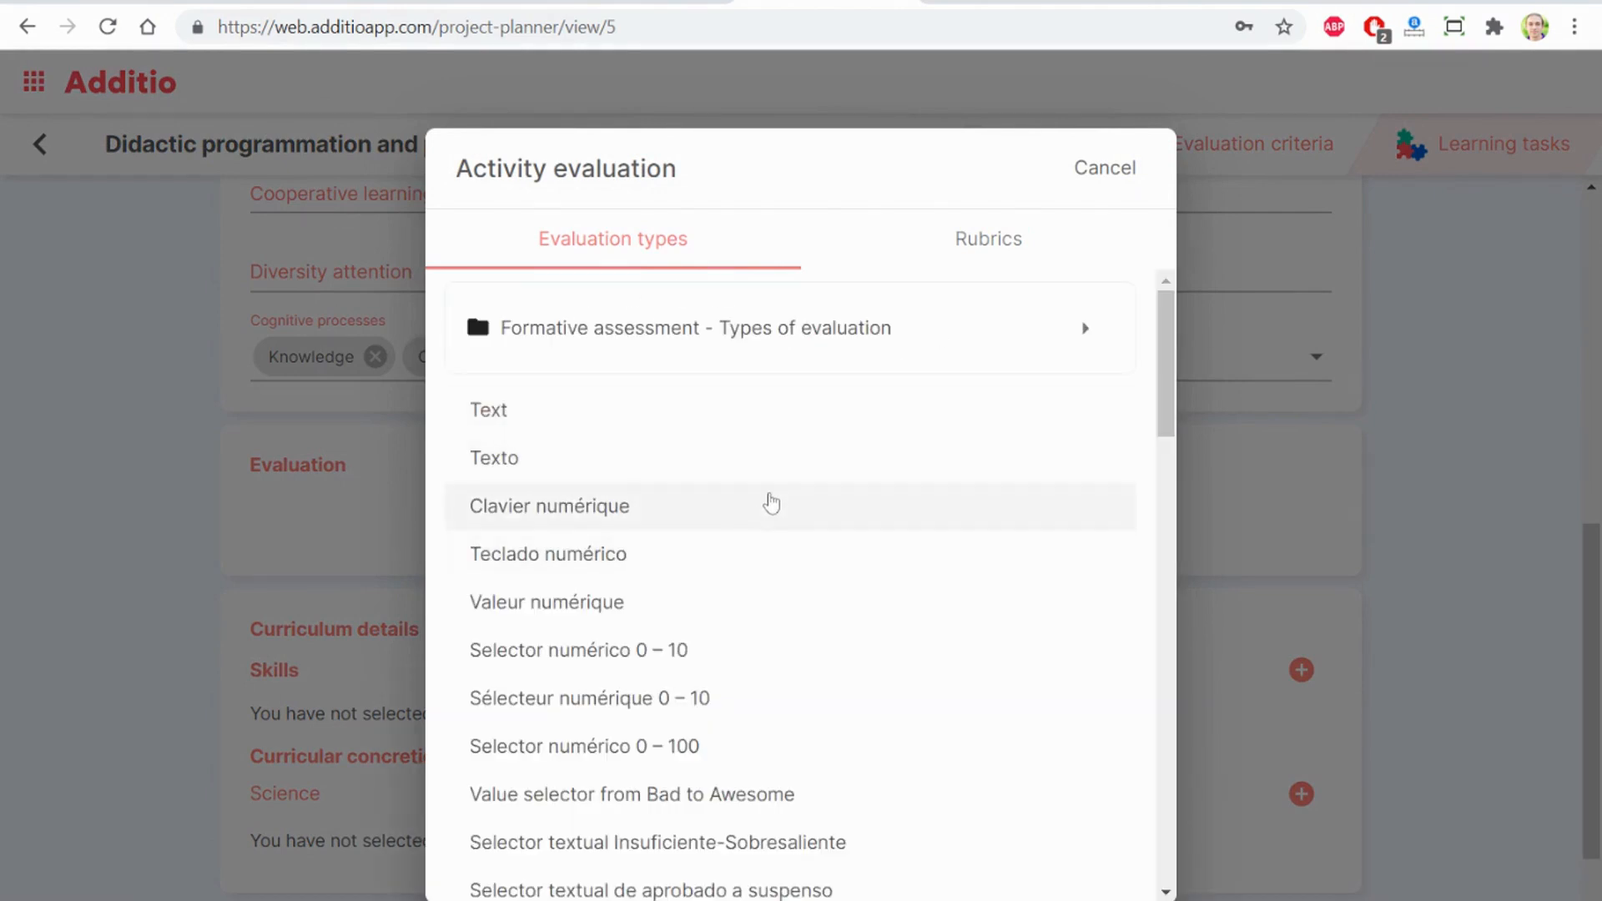
left_click(991, 246)
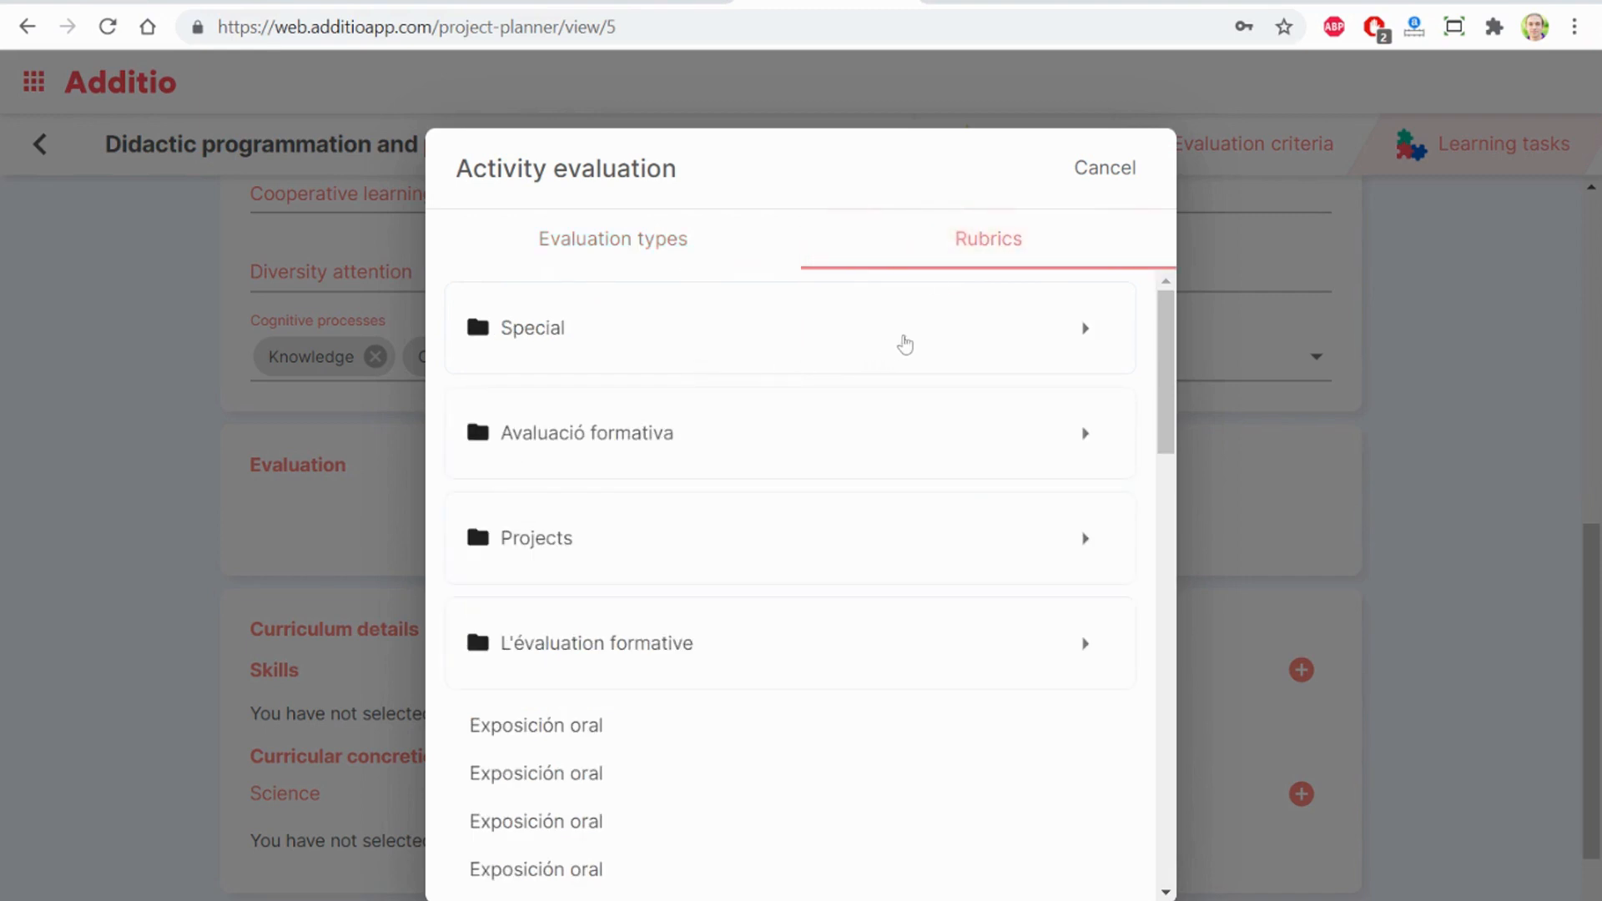
left_click(905, 342)
left_click(643, 584)
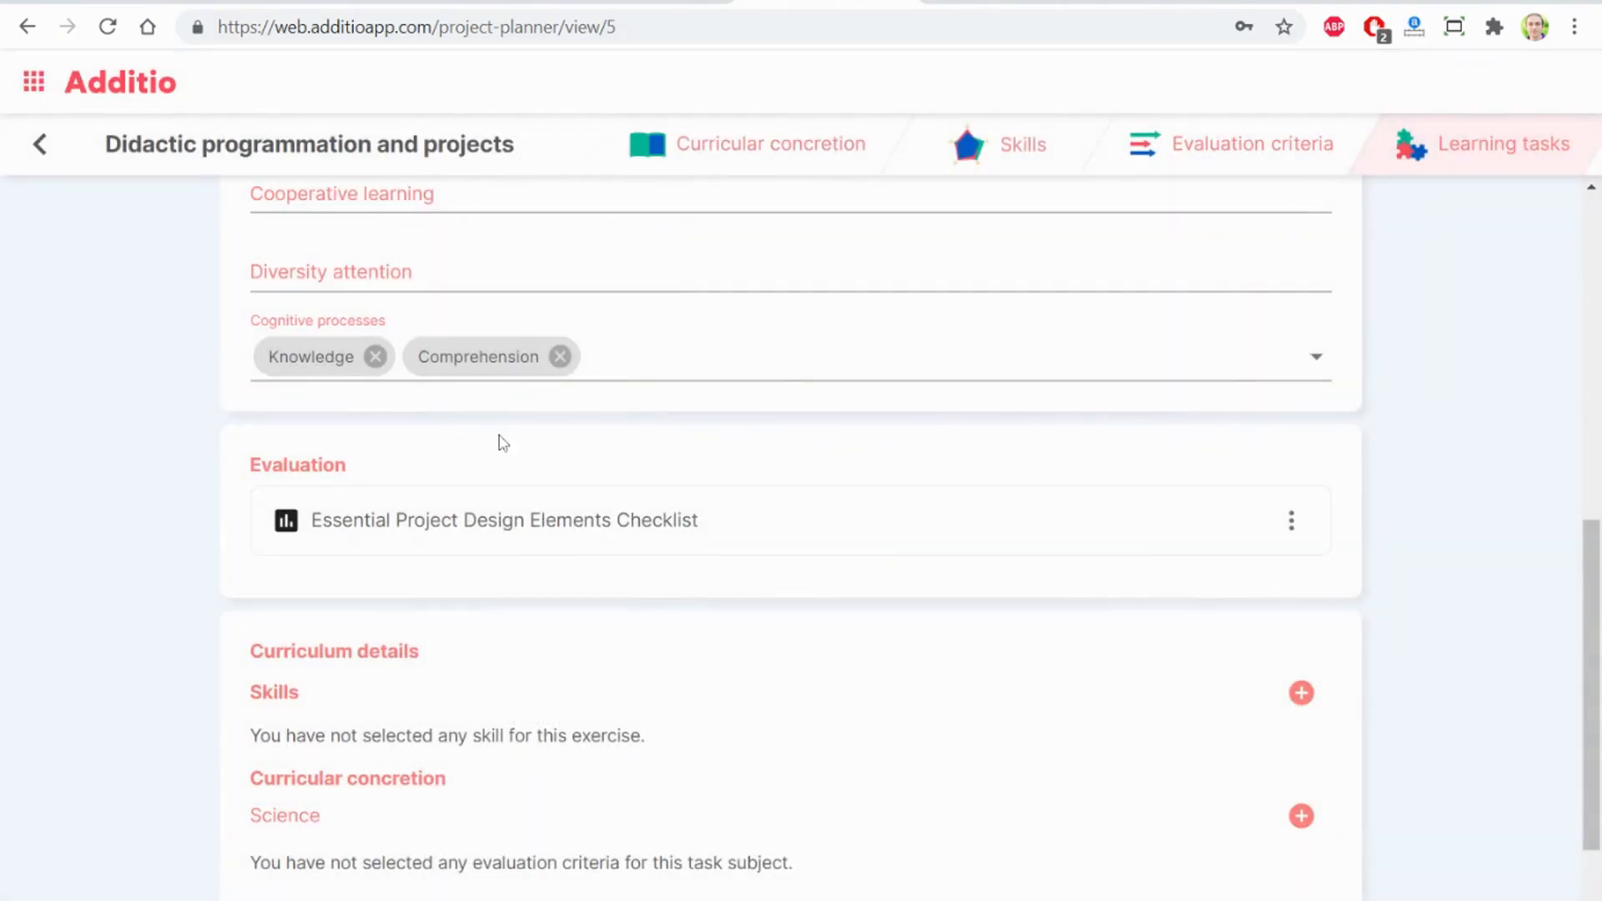
- Assign the SENSE skill, How to cultivate a sense of curiosity and observation, to the exercise's curriculum details
scroll(501, 575, "down", 1)
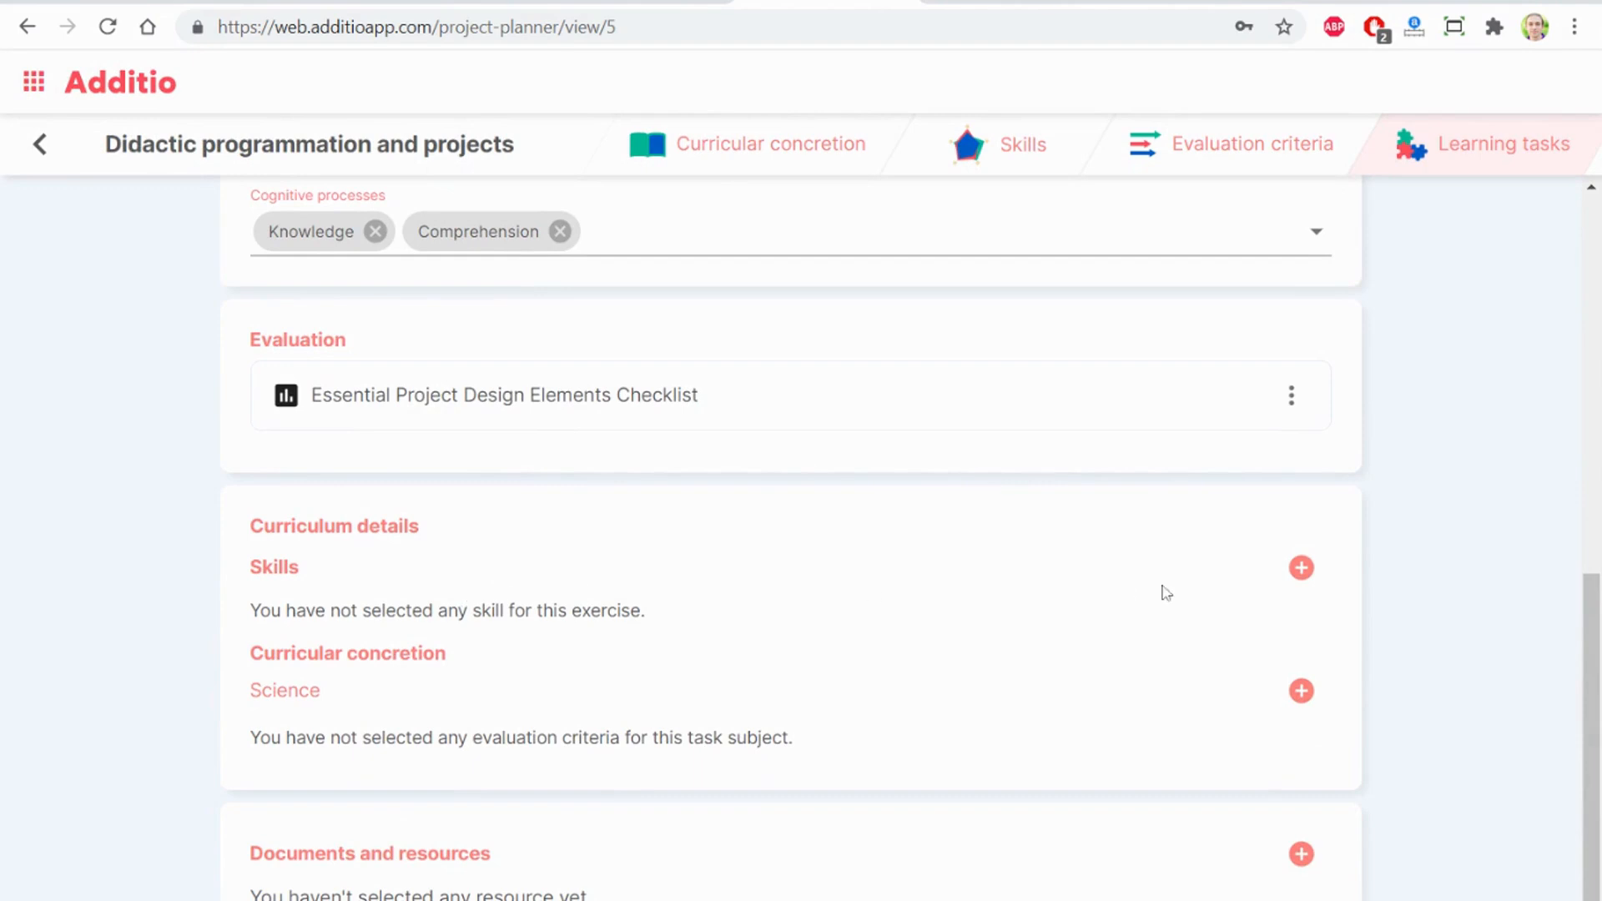
left_click(1300, 569)
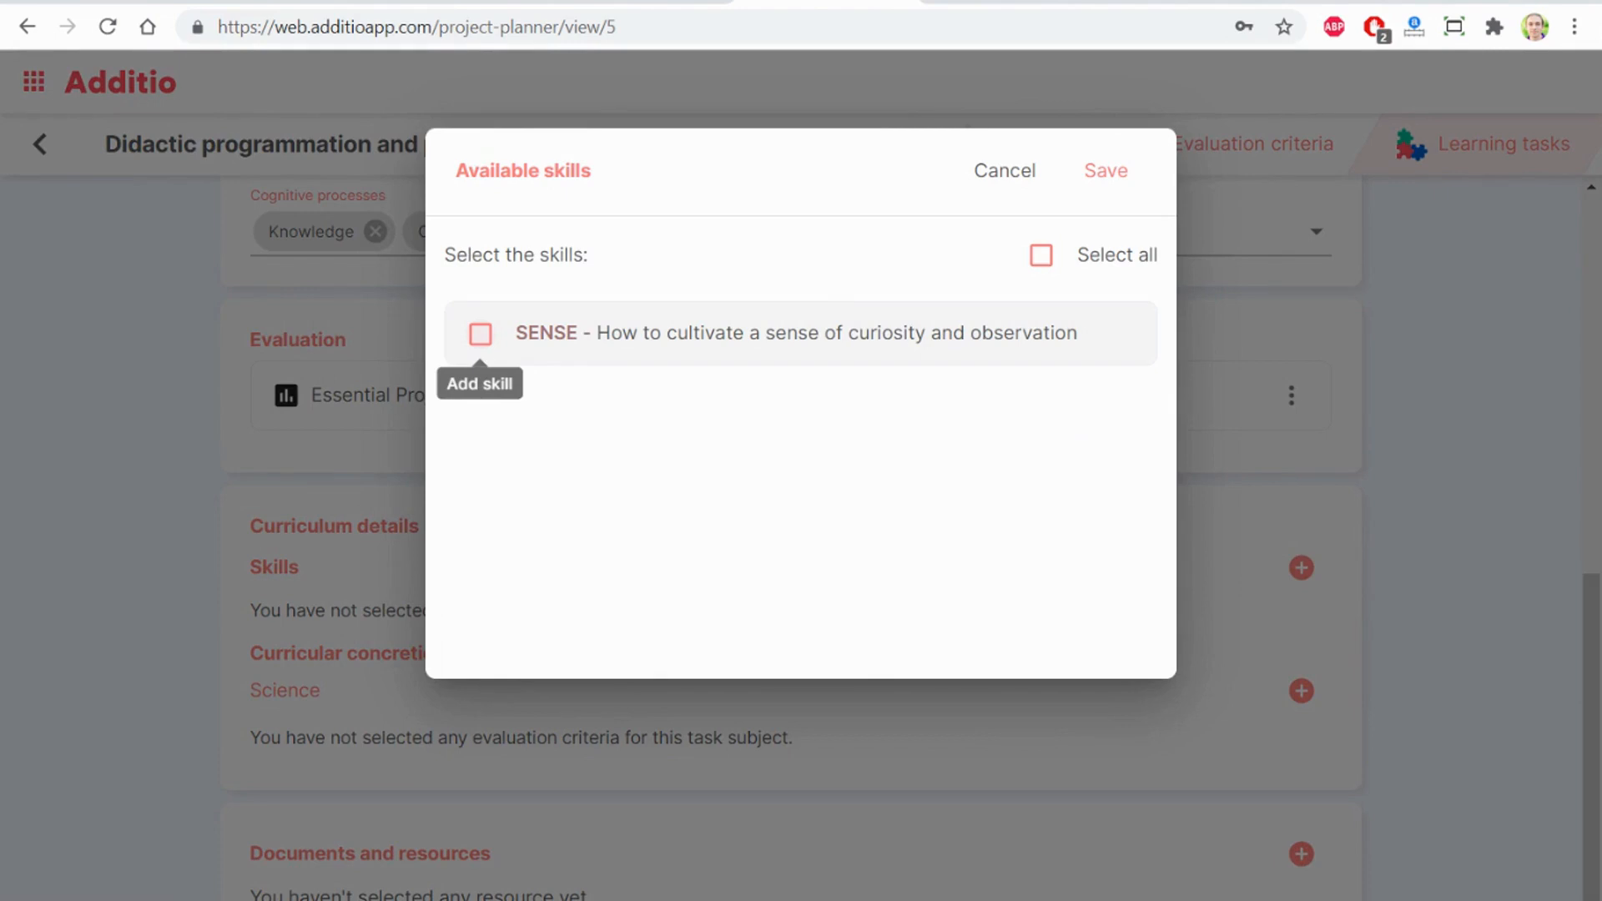
left_click(481, 335)
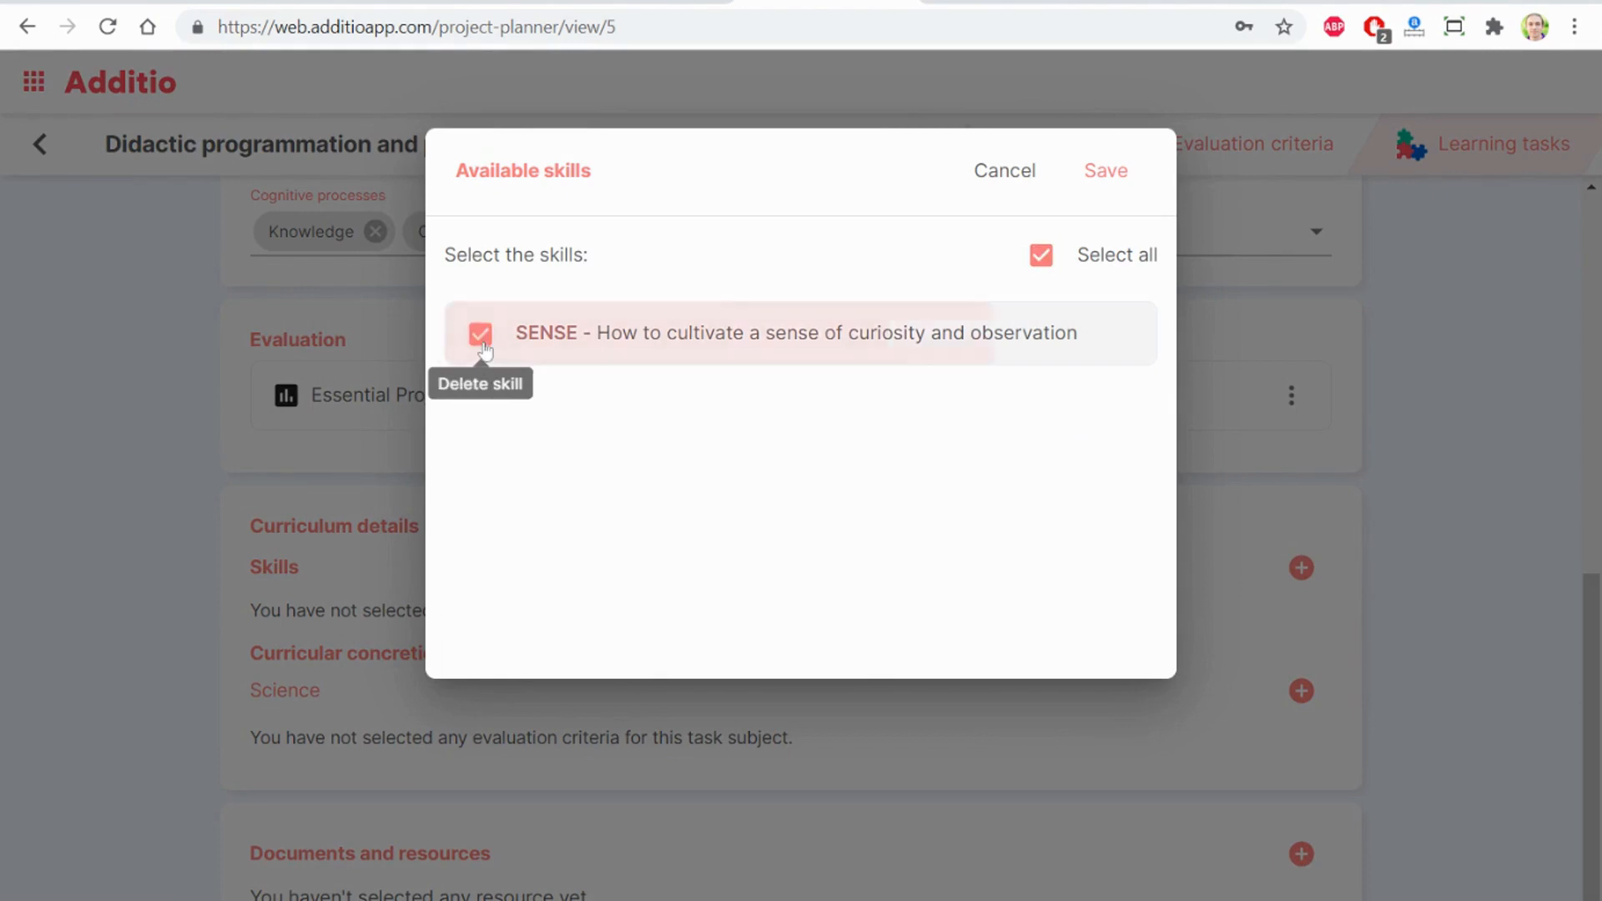
left_click(1106, 174)
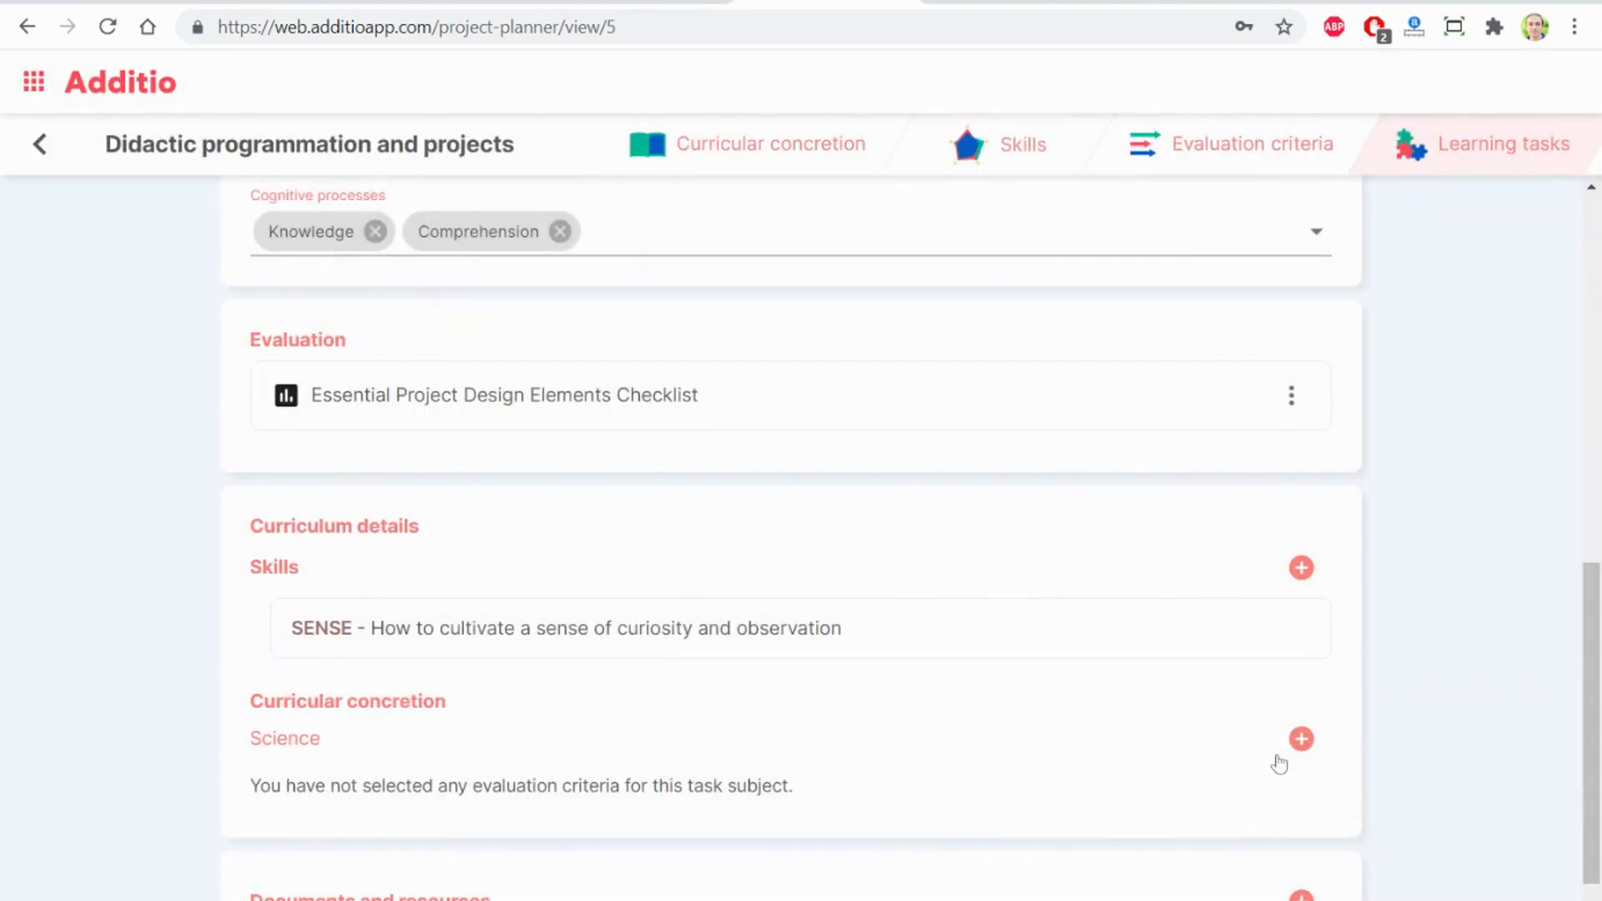
- Examine the existing resources available for linking to the exercise and leave without linking any
scroll(808, 760, "down", 1)
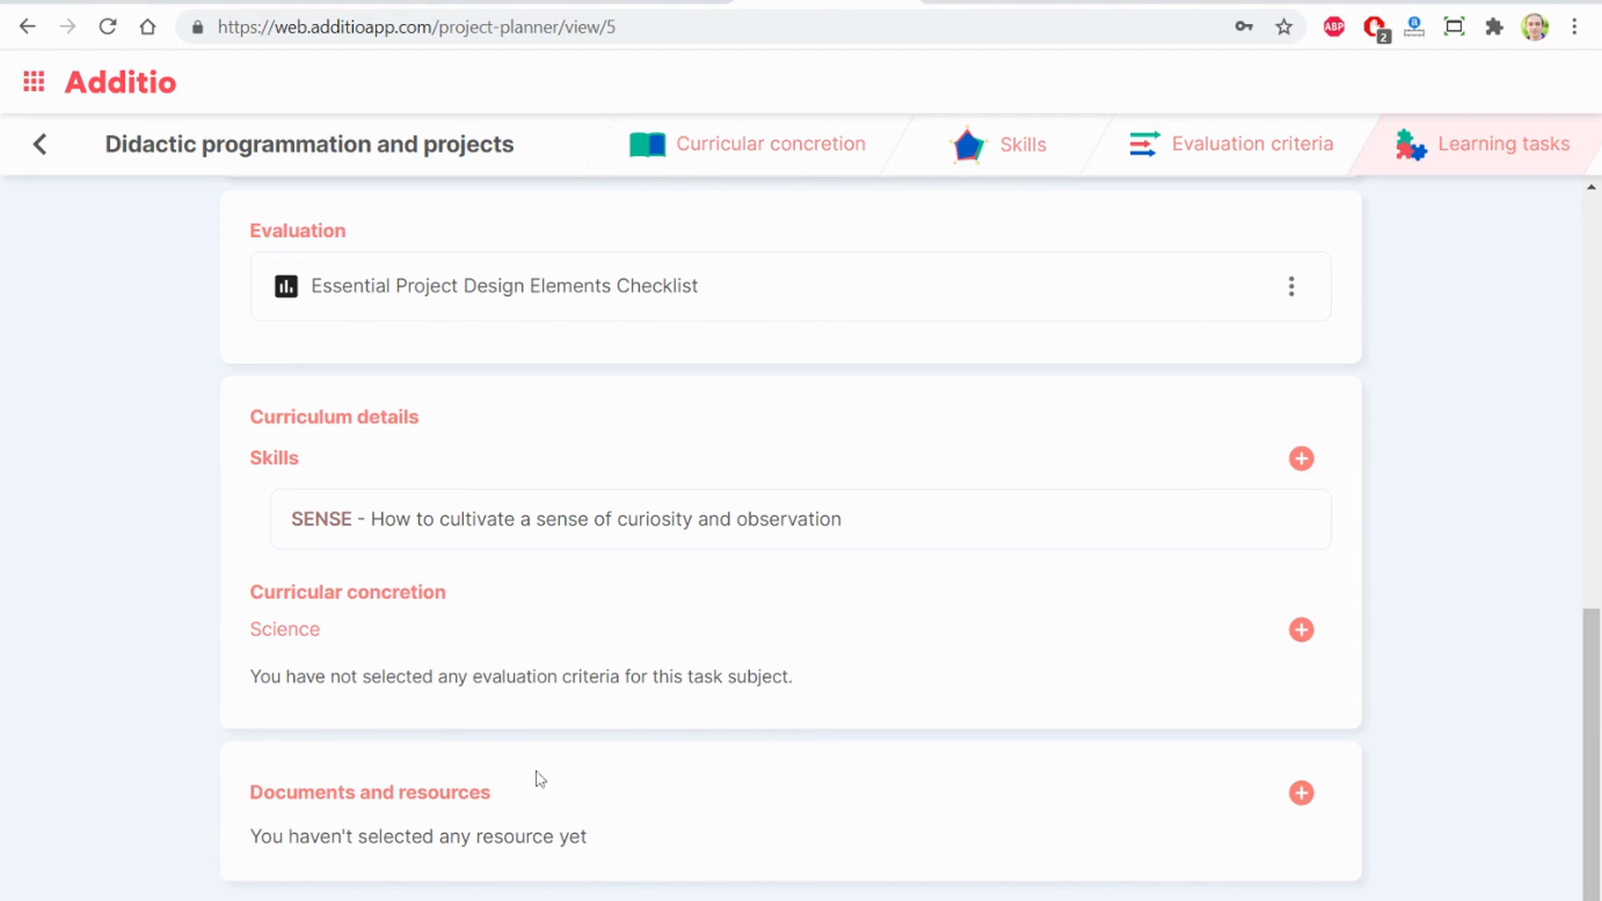
left_click(1303, 795)
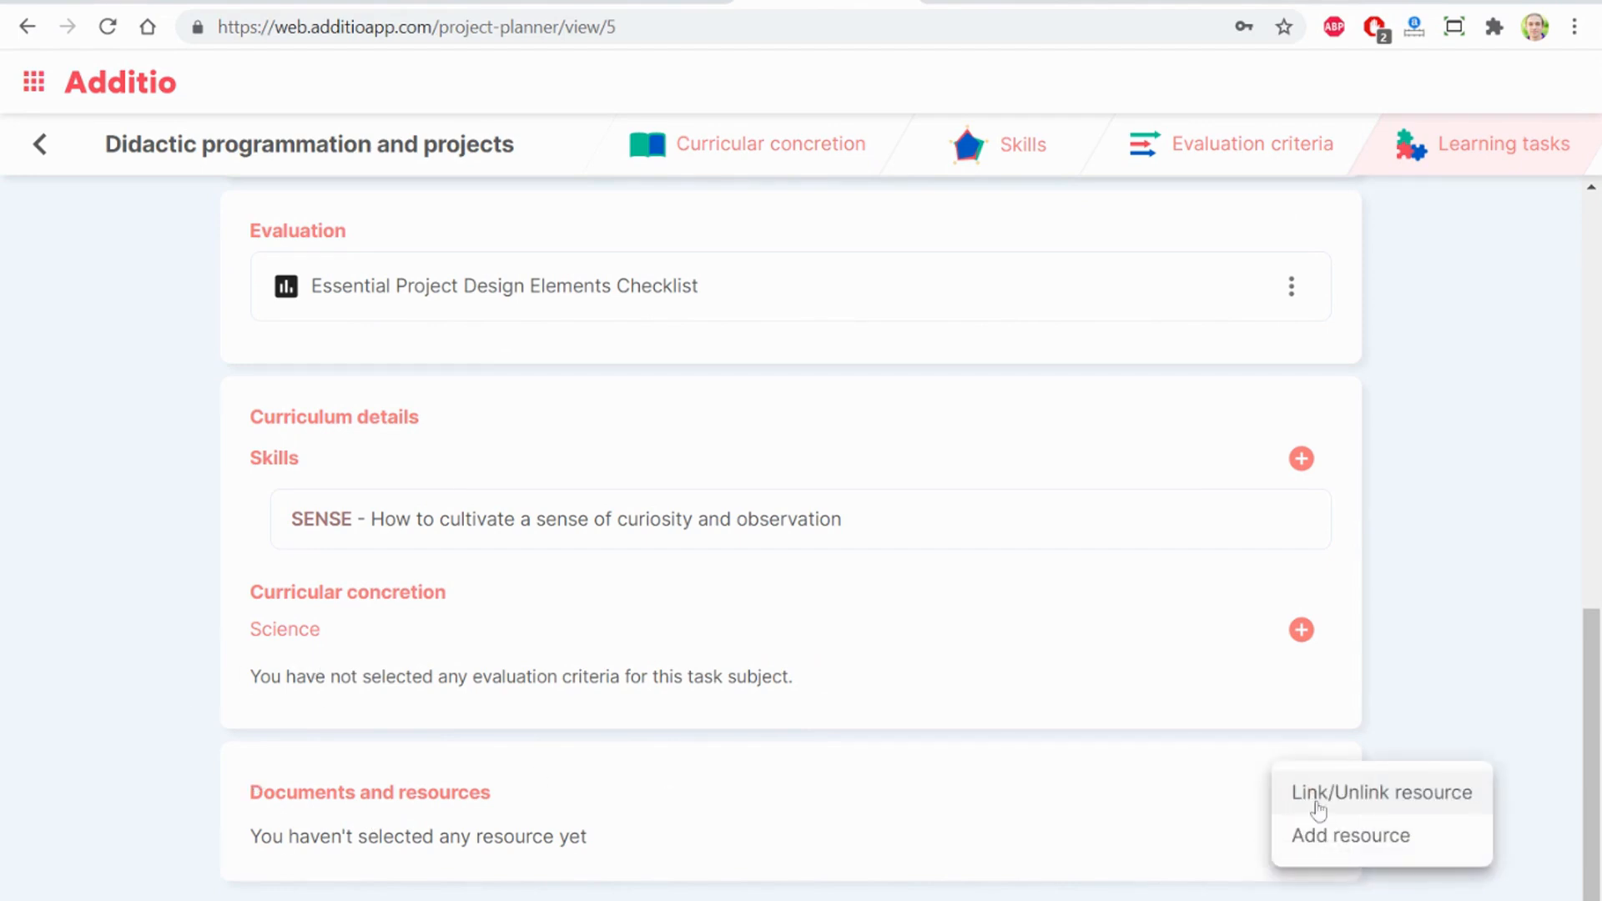
left_click(1398, 797)
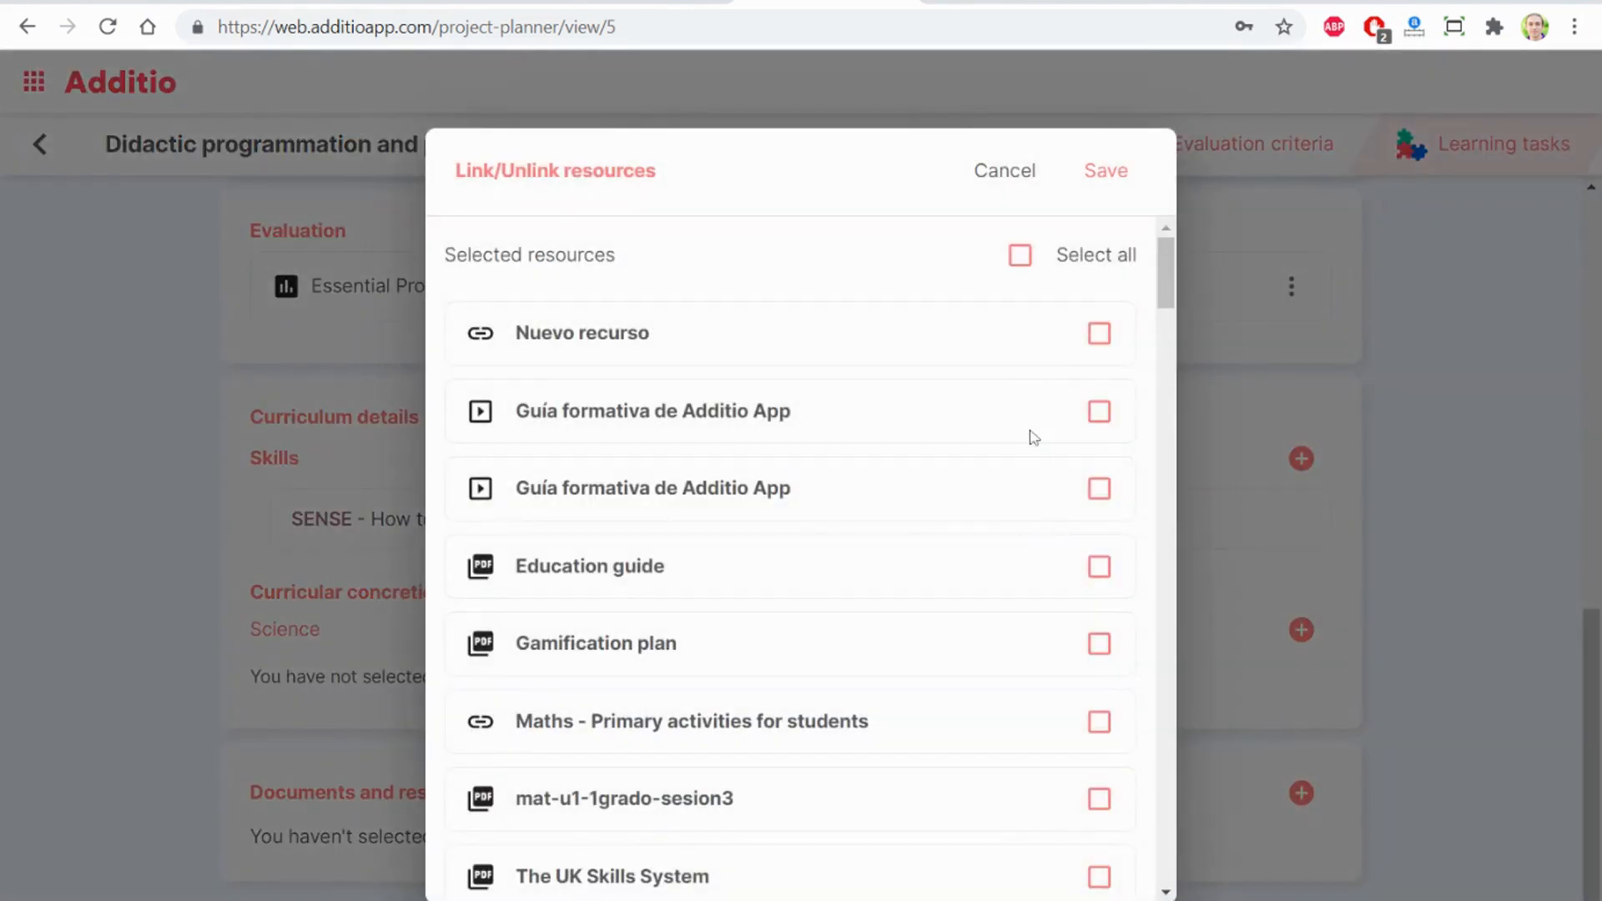
scroll(891, 536, "down", 3)
scroll(880, 544, "up", 3)
mouse_move(1167, 275)
left_mouse_down()
mouse_move(1162, 669)
mouse_move(1188, 845)
mouse_move(1185, 268)
left_mouse_up()
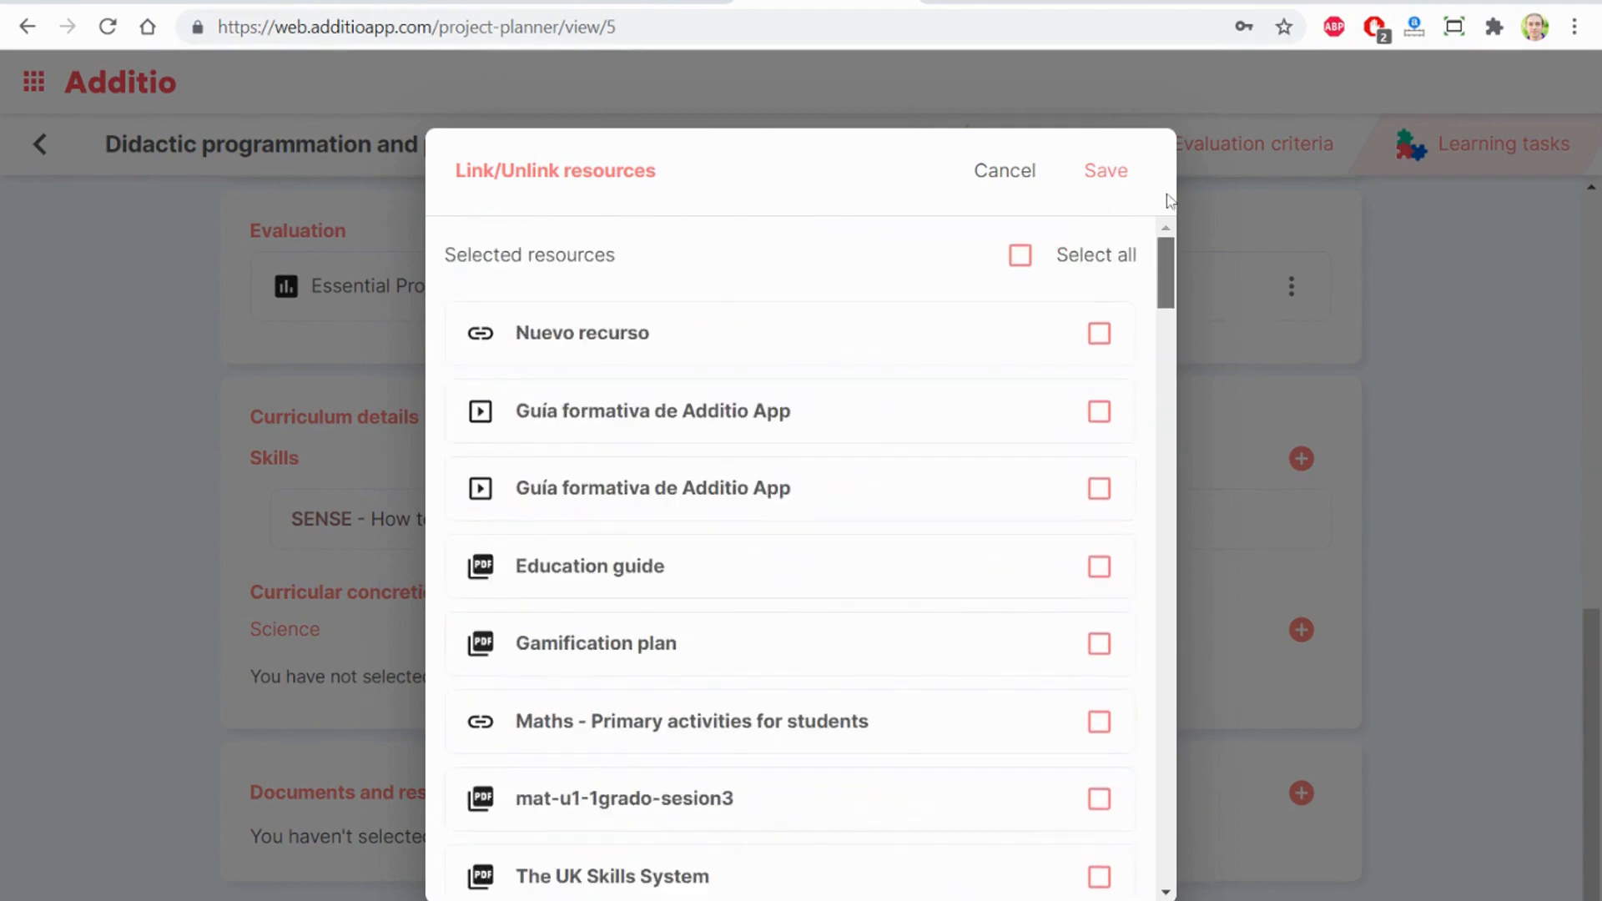
left_click(1006, 172)
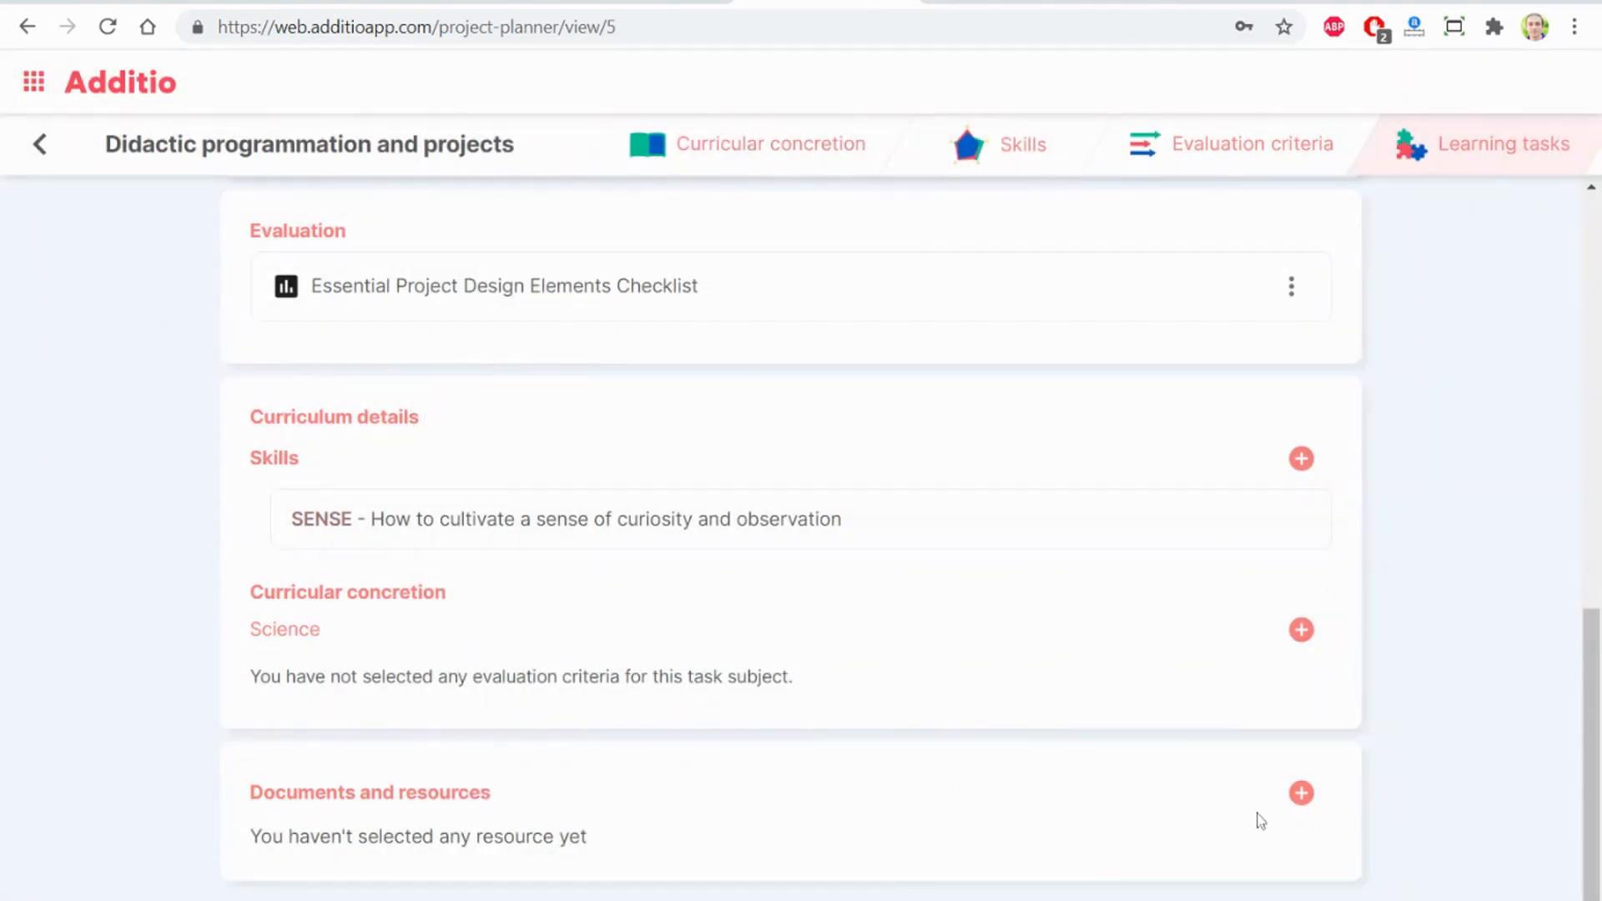
- Start a new link resource for the exercise and name it "Genially Escape Room - Cell Biology"
left_click(1302, 795)
left_click(1342, 837)
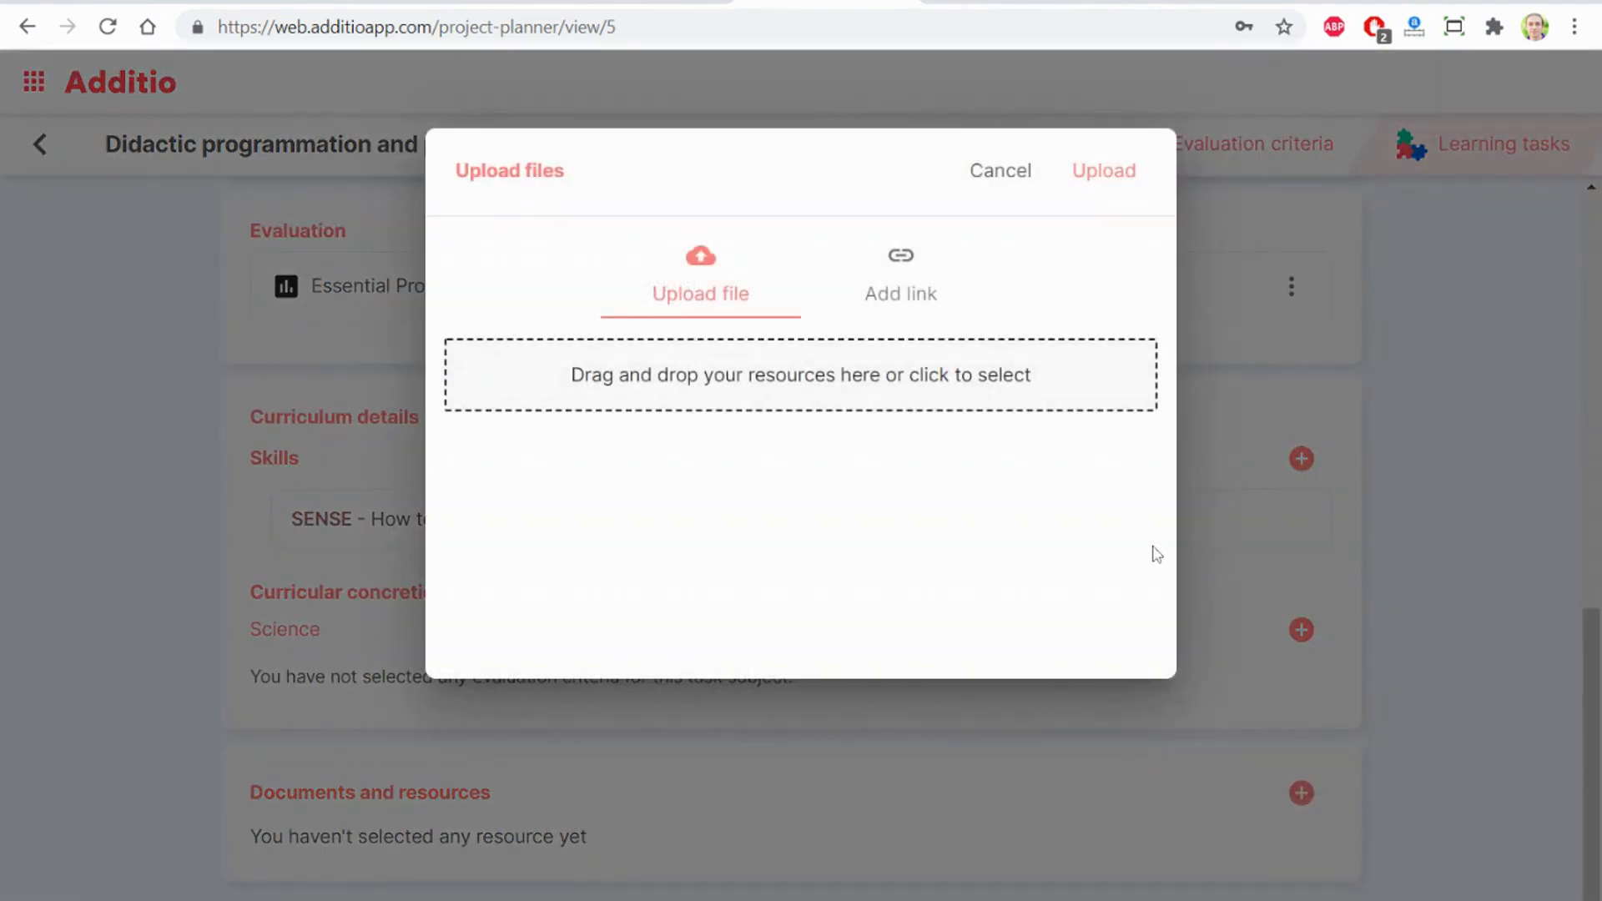
left_click(923, 298)
left_click(471, 377)
type("Geni")
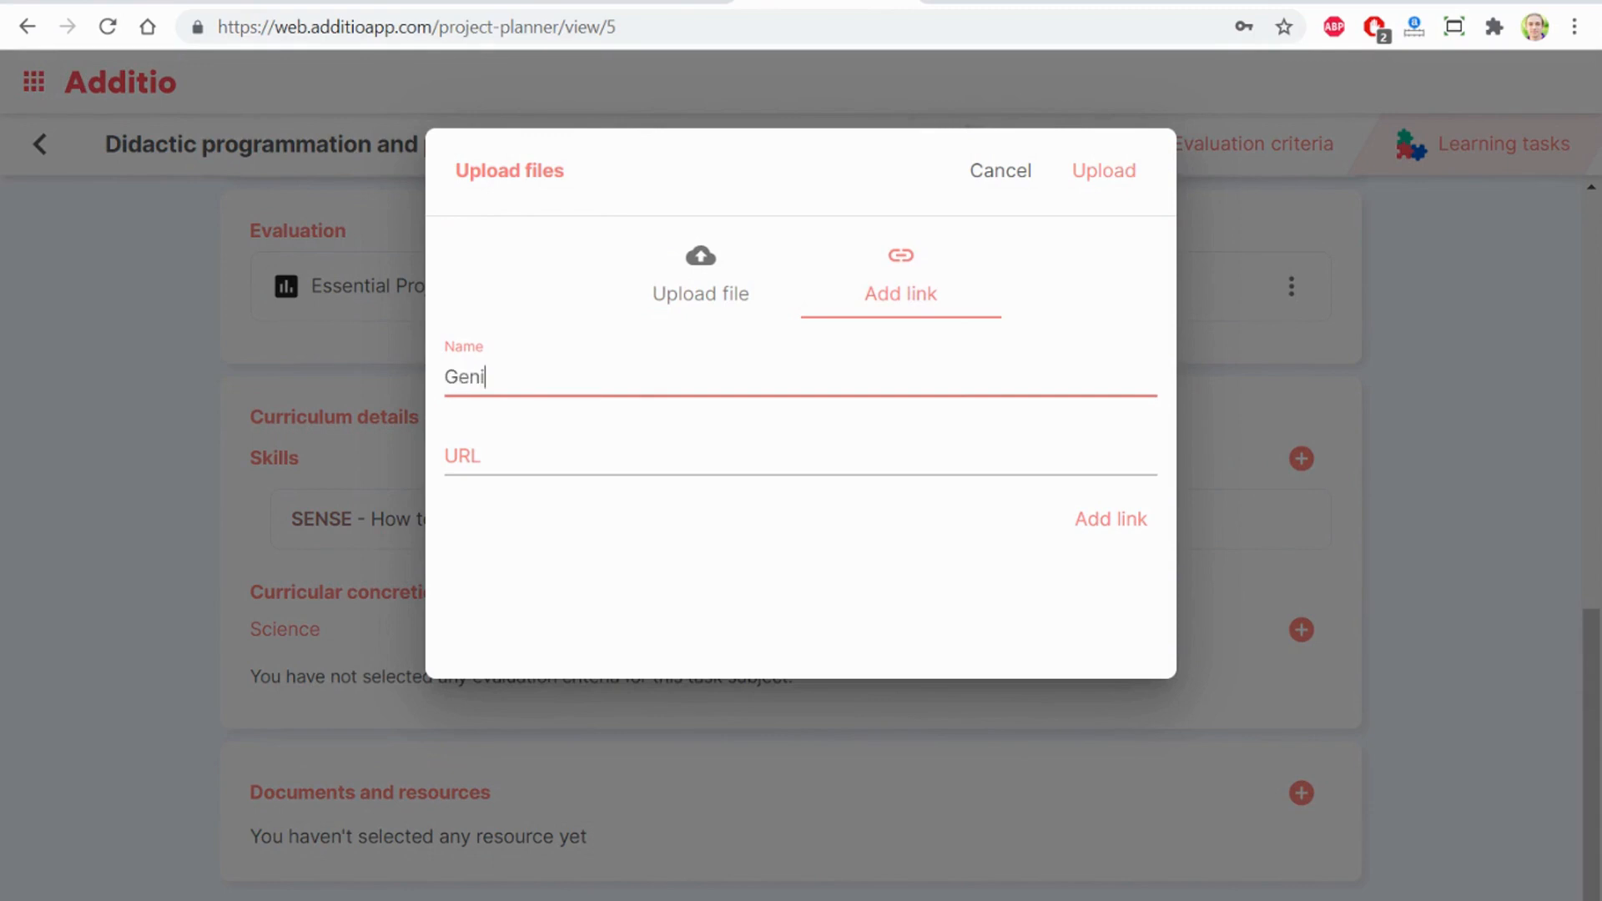
type("ally Escape Room ")
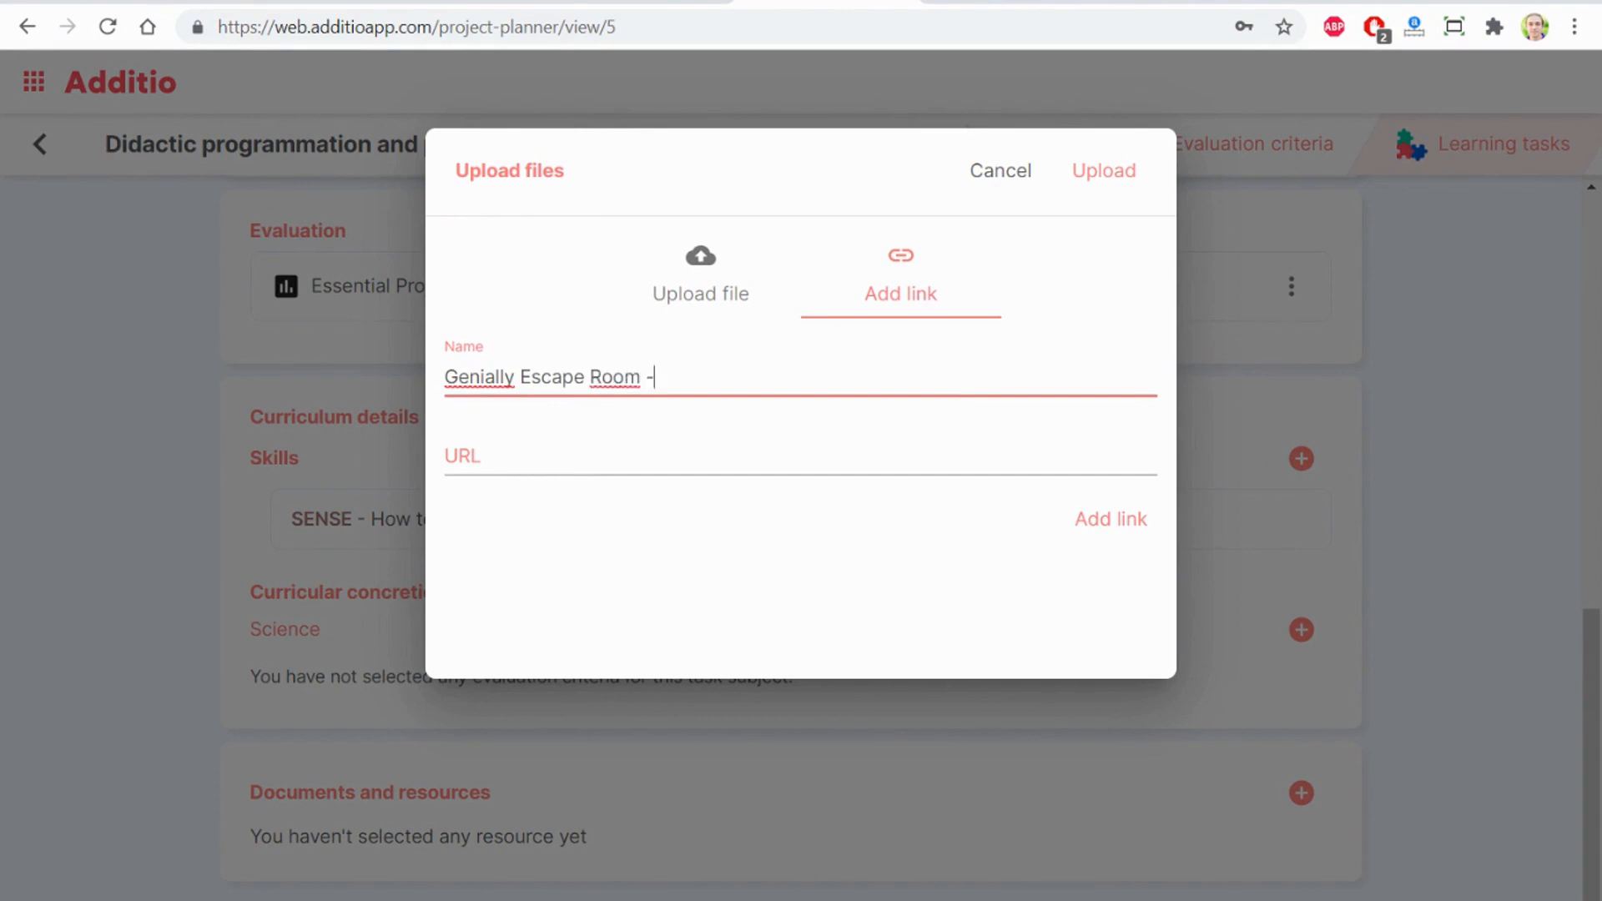
type("- Cell Biology")
- Copy the web address of the cell biology escape room in Genially, use it as the resource's URL, and upload the link
left_click(1026, 2)
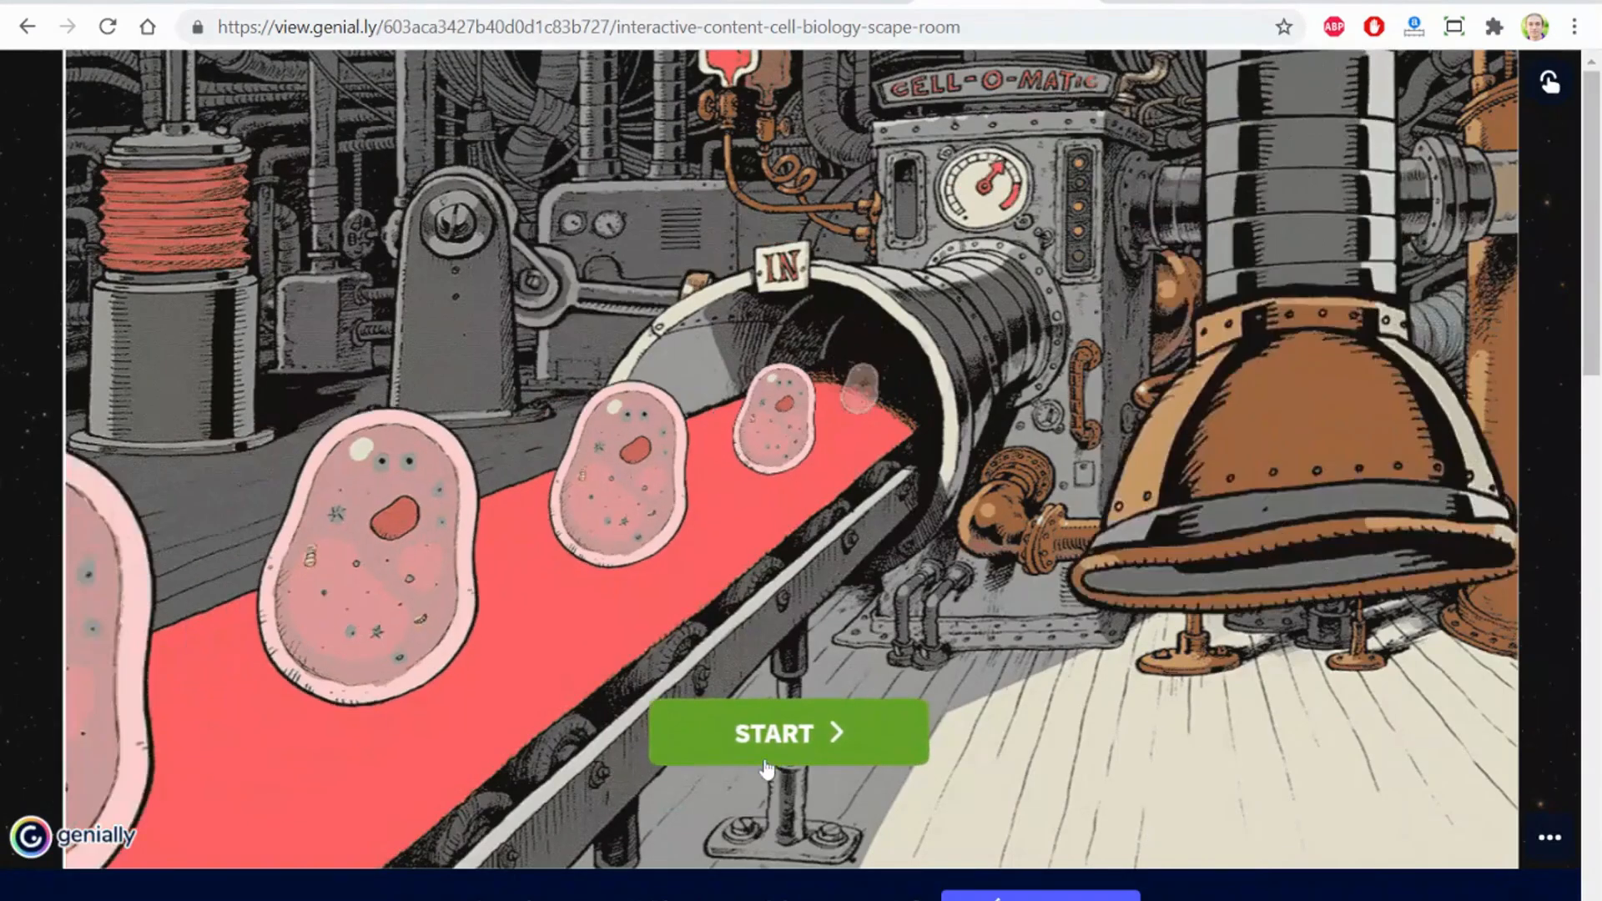
left_click(766, 761)
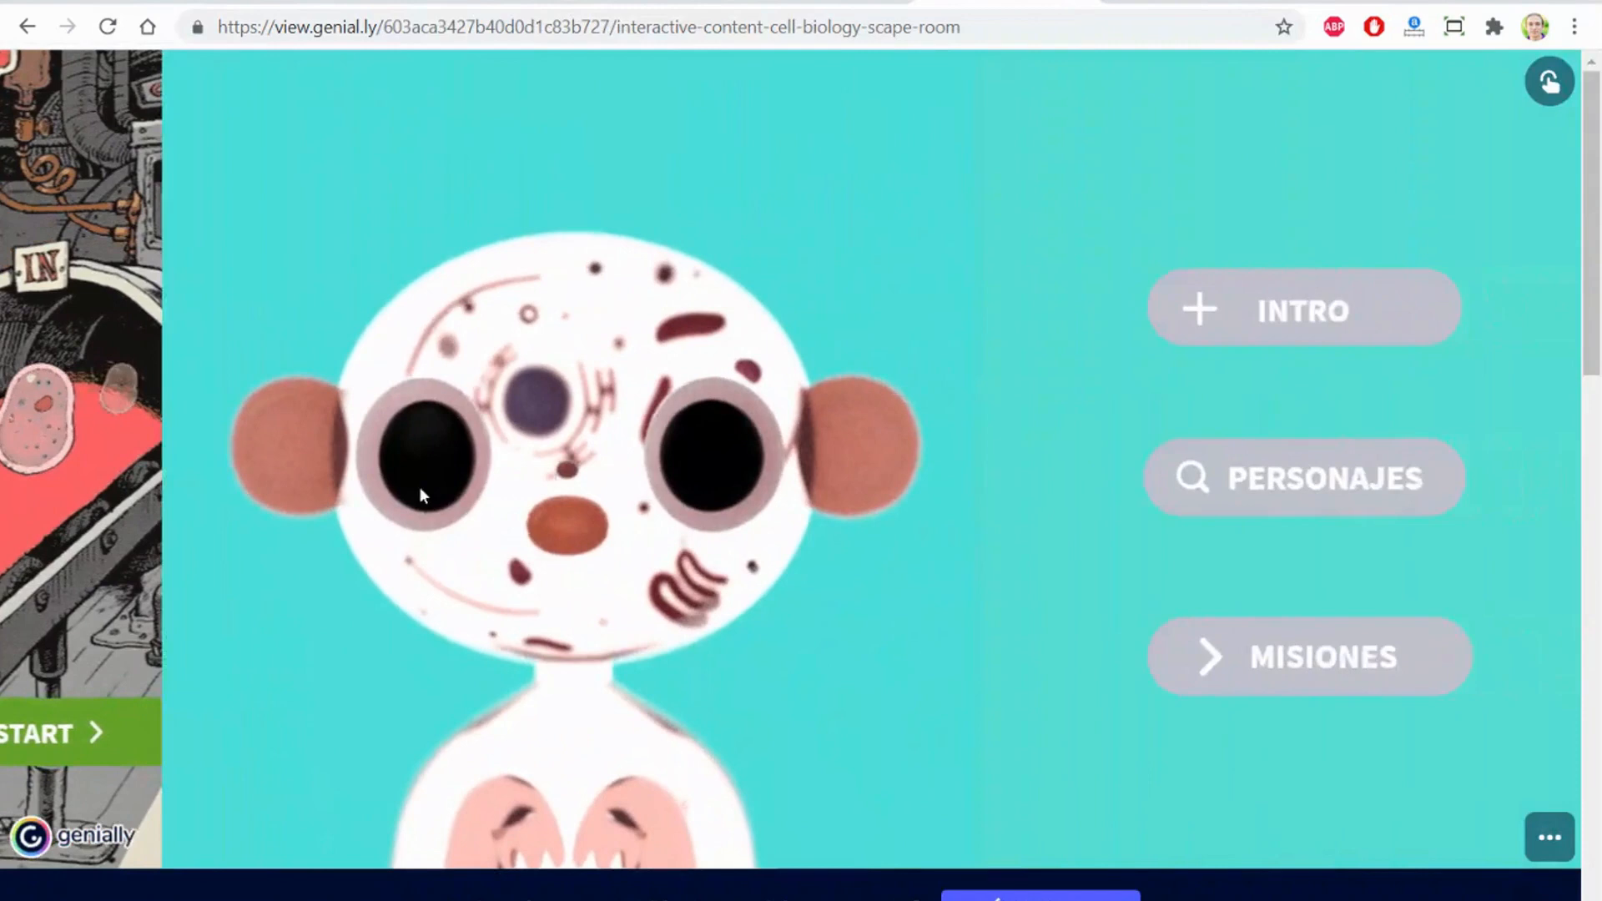
left_click(584, 27)
key("ctrl+c")
left_click(798, 9)
left_click(537, 468)
key("ctrl+v")
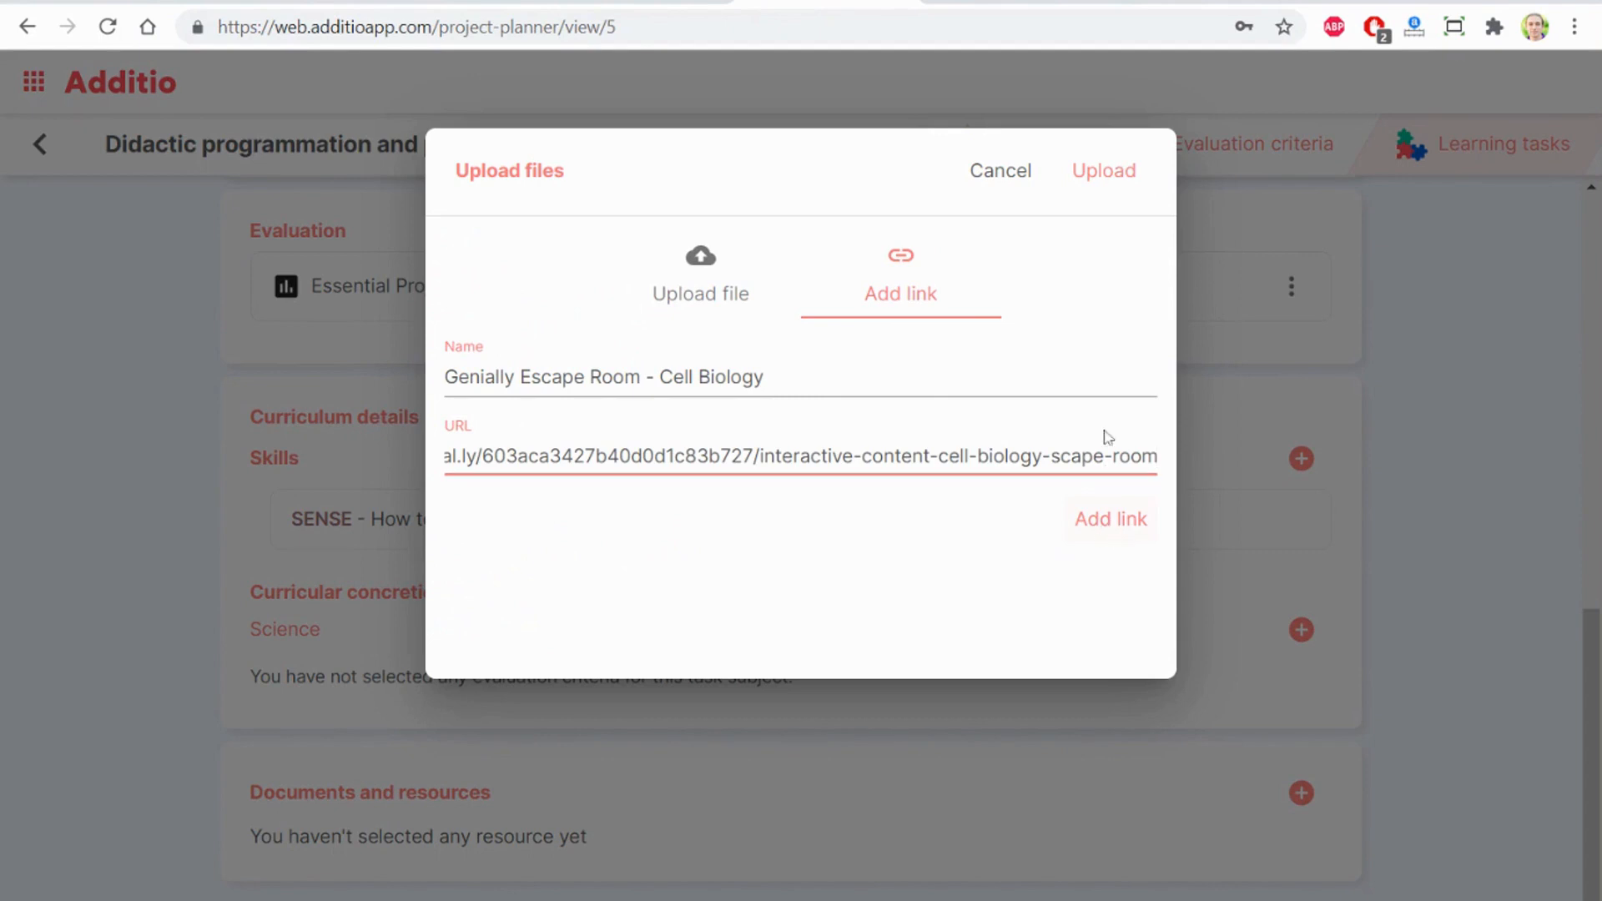
left_click(1127, 529)
left_click(1103, 172)
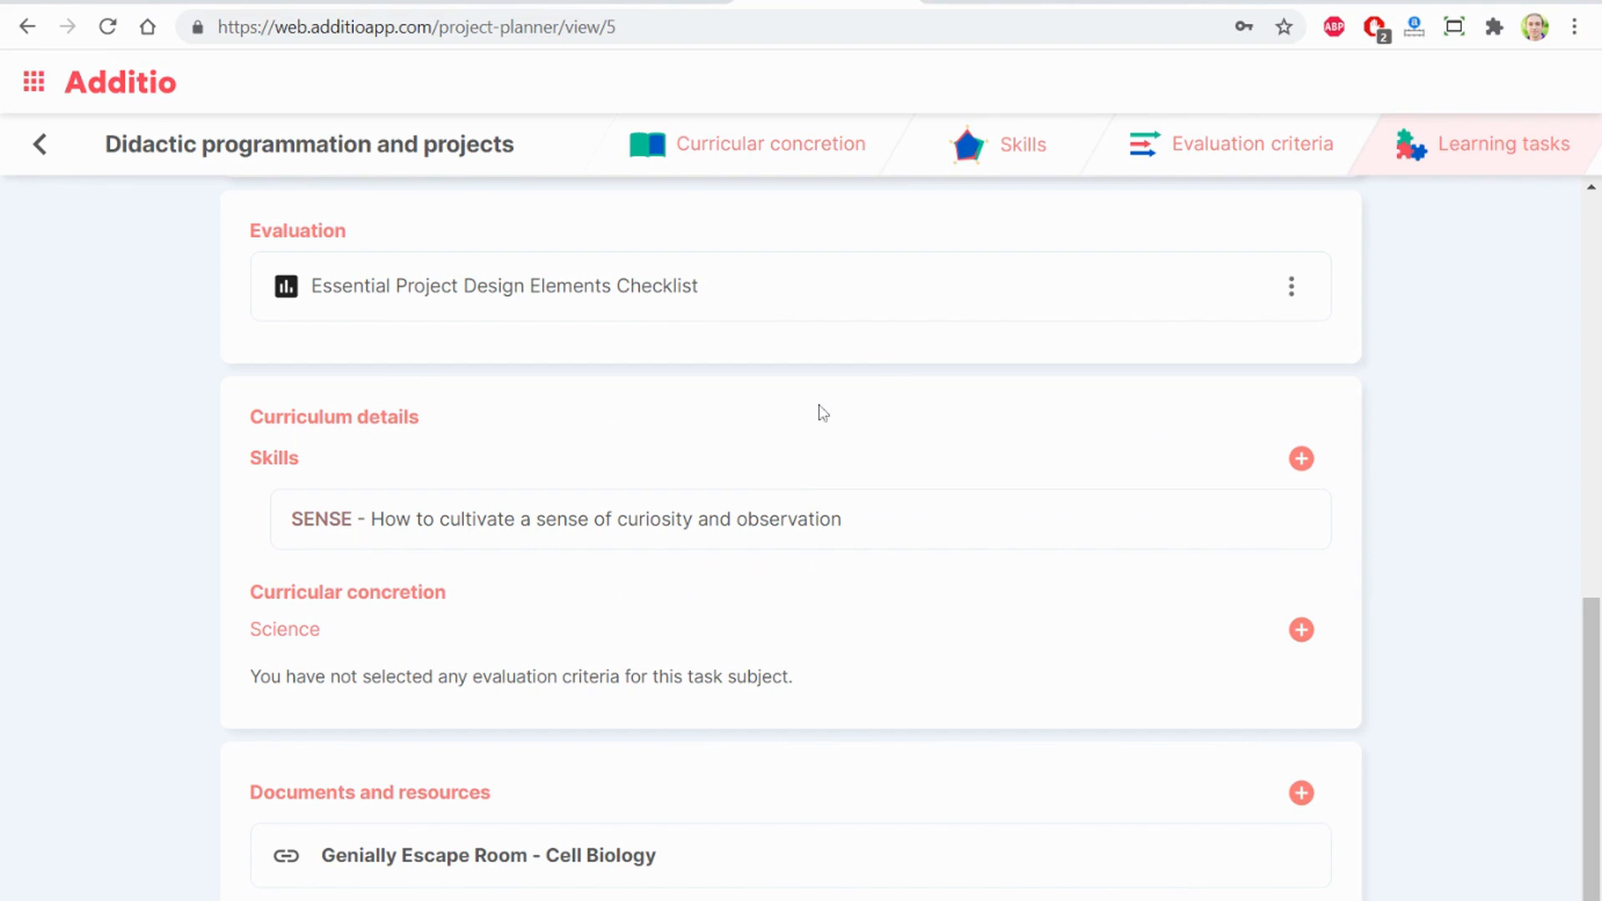
- Review the completed Genially game exercise, save it, and return to the planning's task list
scroll(444, 630, "up", 4)
scroll(443, 630, "up", 8)
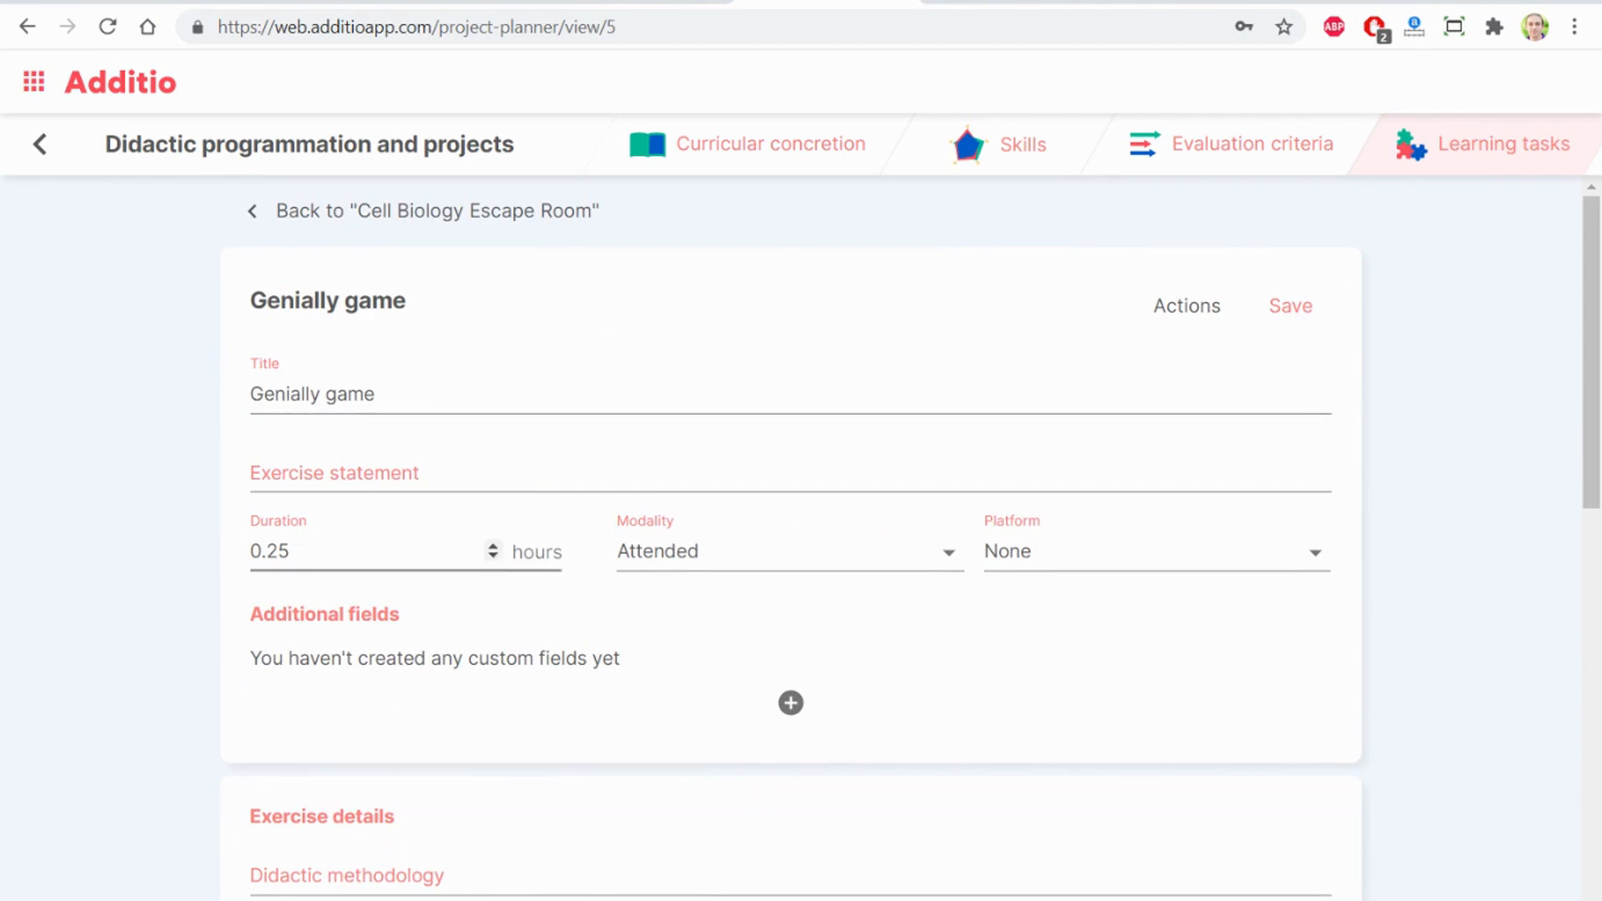
scroll(639, 668, "down", 12)
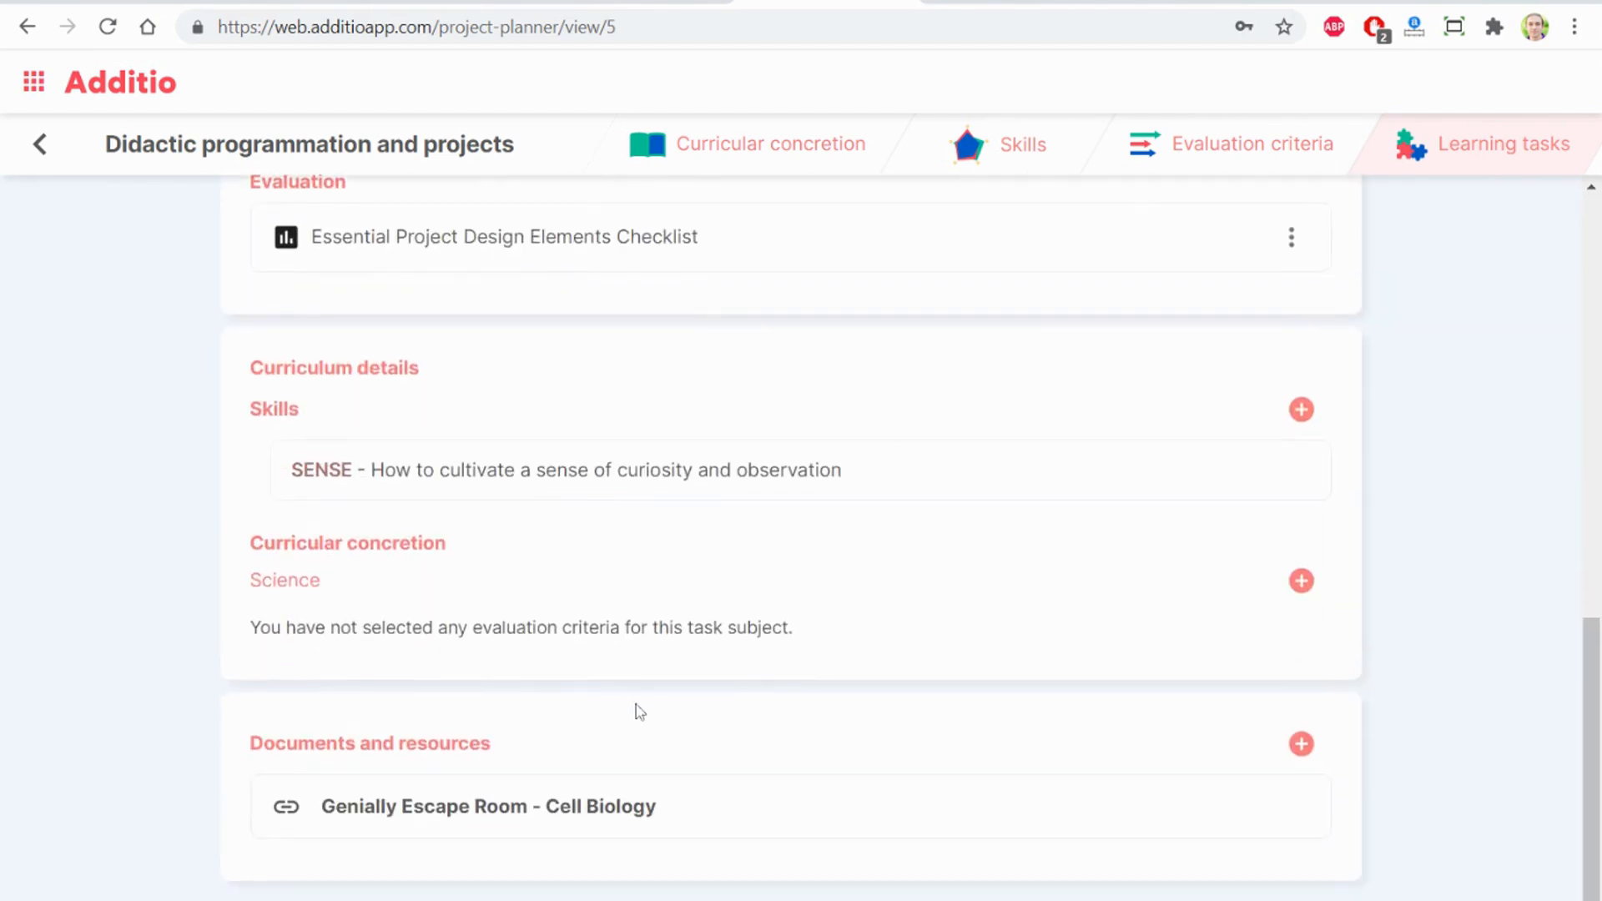
scroll(638, 711, "up", 12)
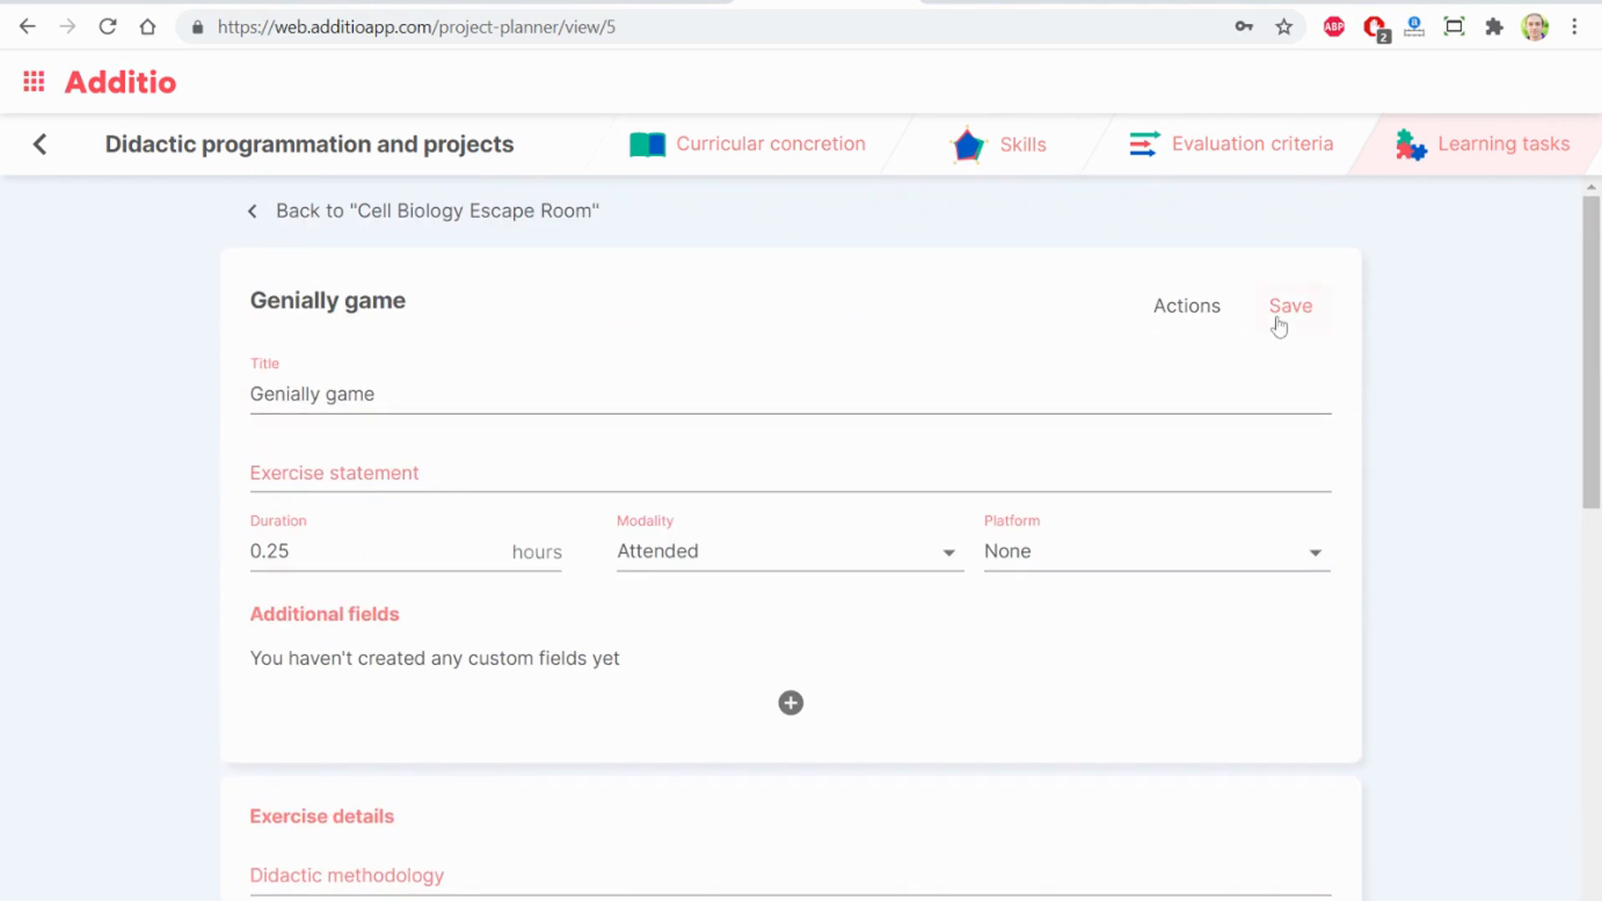
left_click(1293, 315)
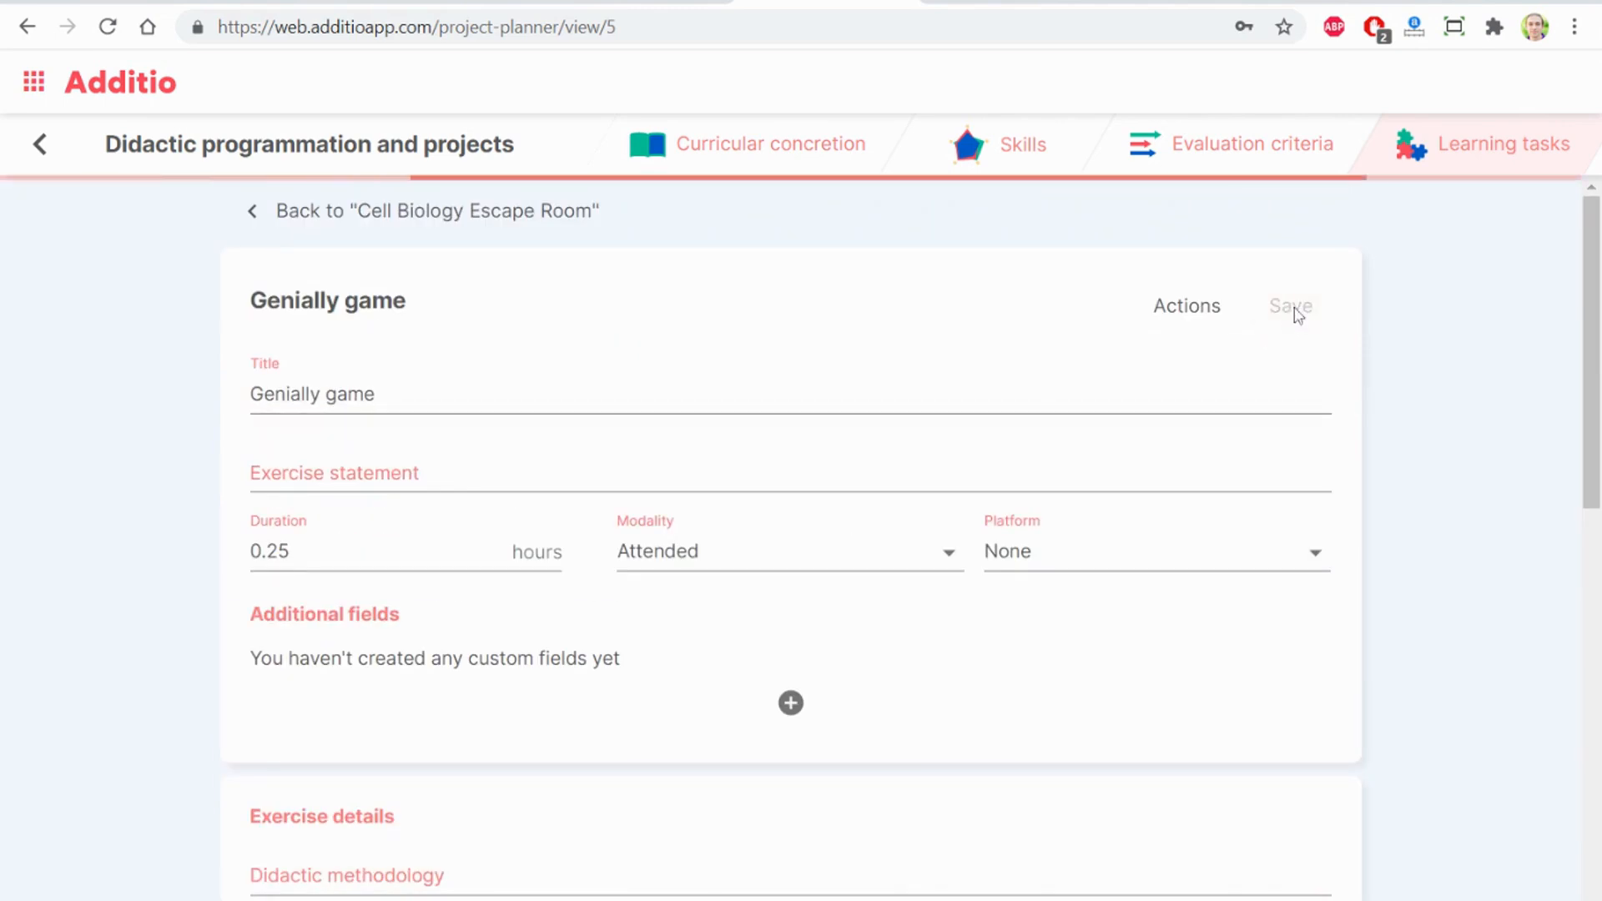
left_click(288, 214)
left_click(296, 215)
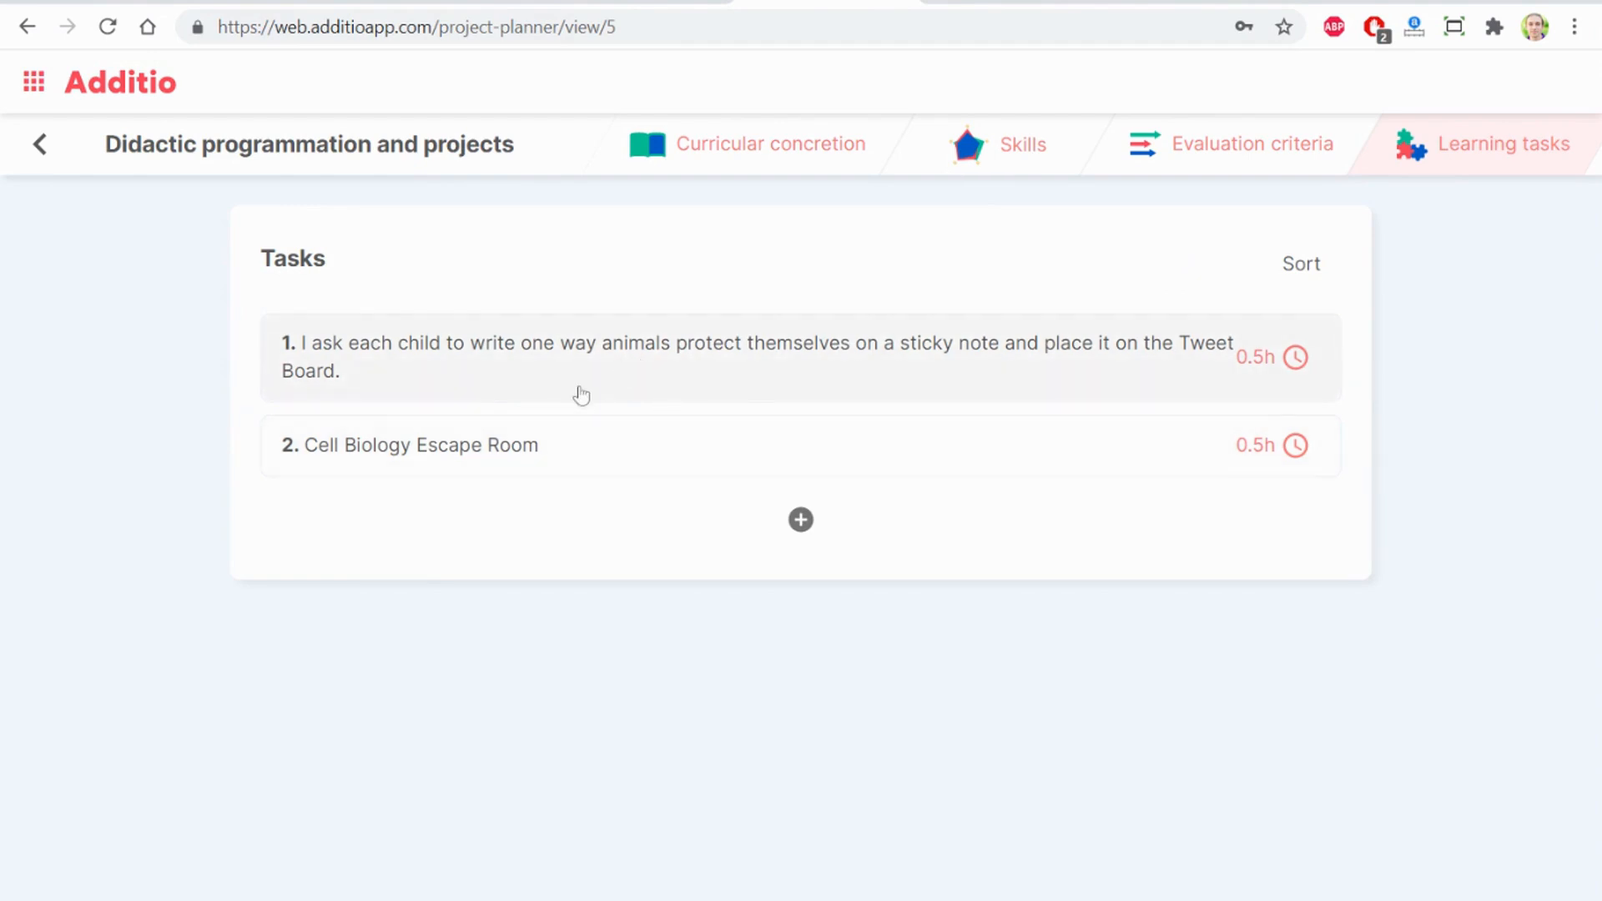
- Review the sticky note task and the planning's curricular concretion, skills, evaluation criteria and learning tasks
left_click(523, 385)
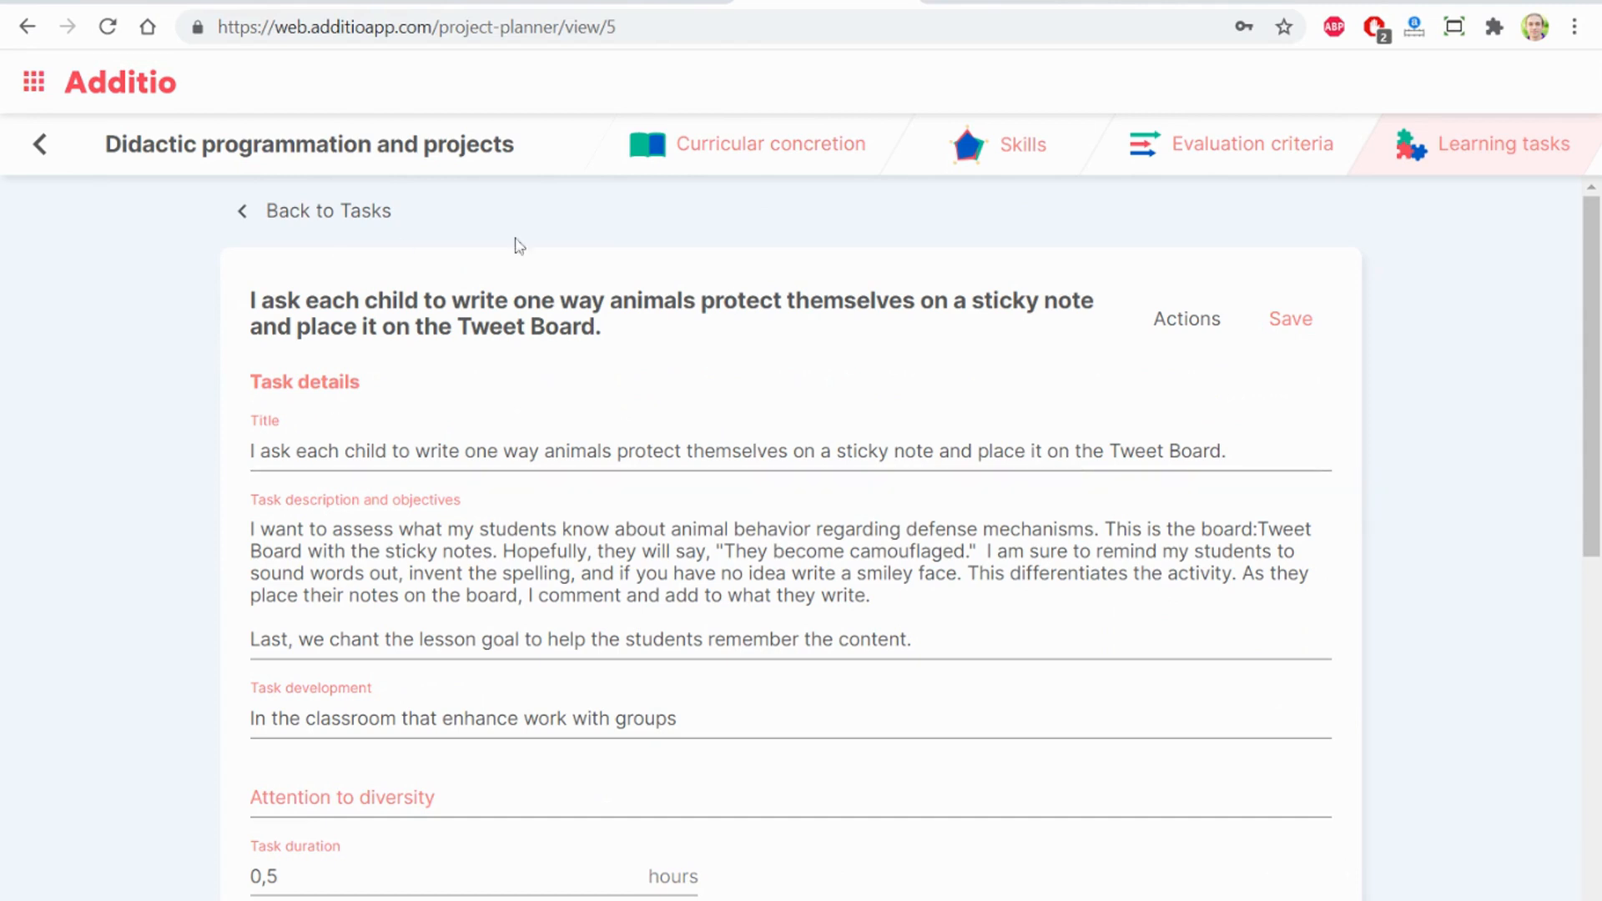
left_click(756, 161)
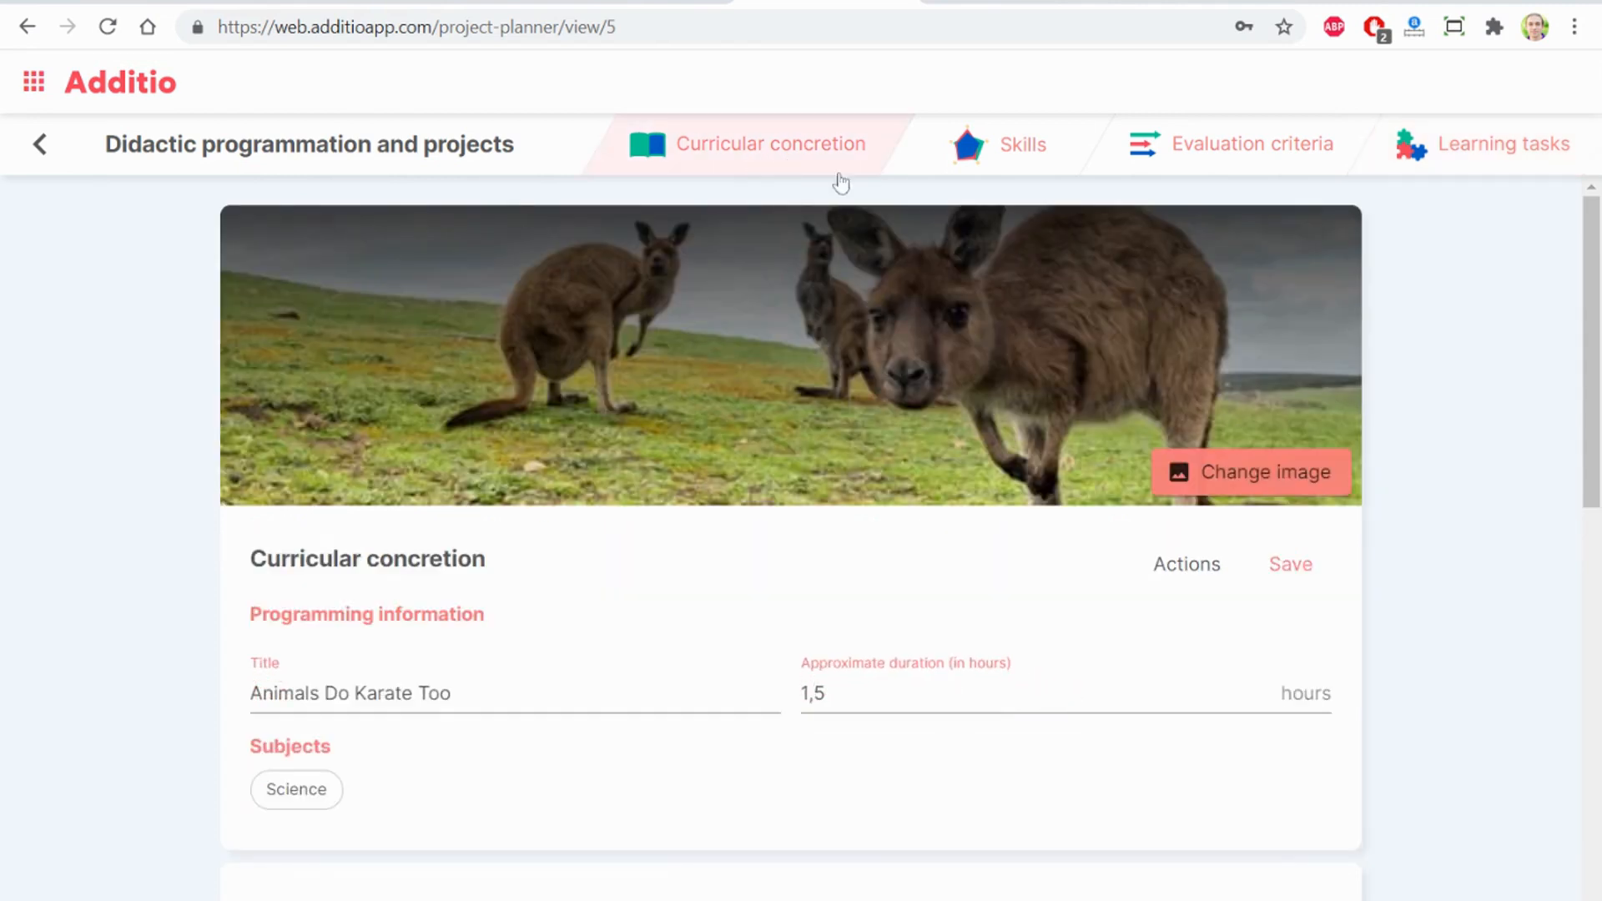
scroll(694, 691, "down", 8)
scroll(898, 227, "up", 2)
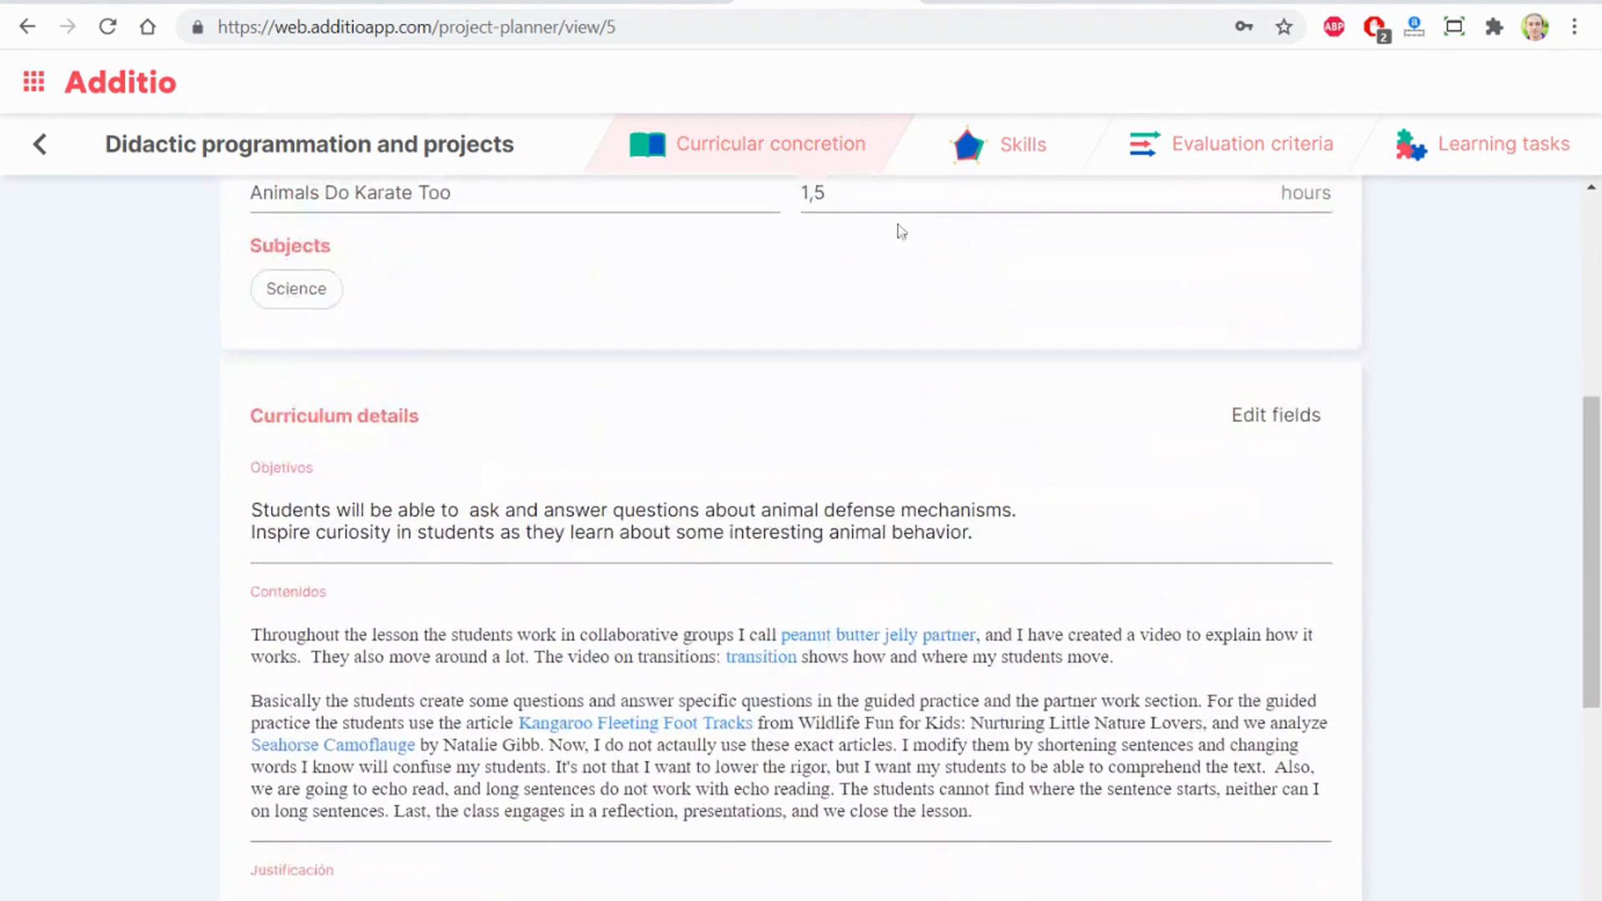
left_click(985, 160)
left_click(1245, 169)
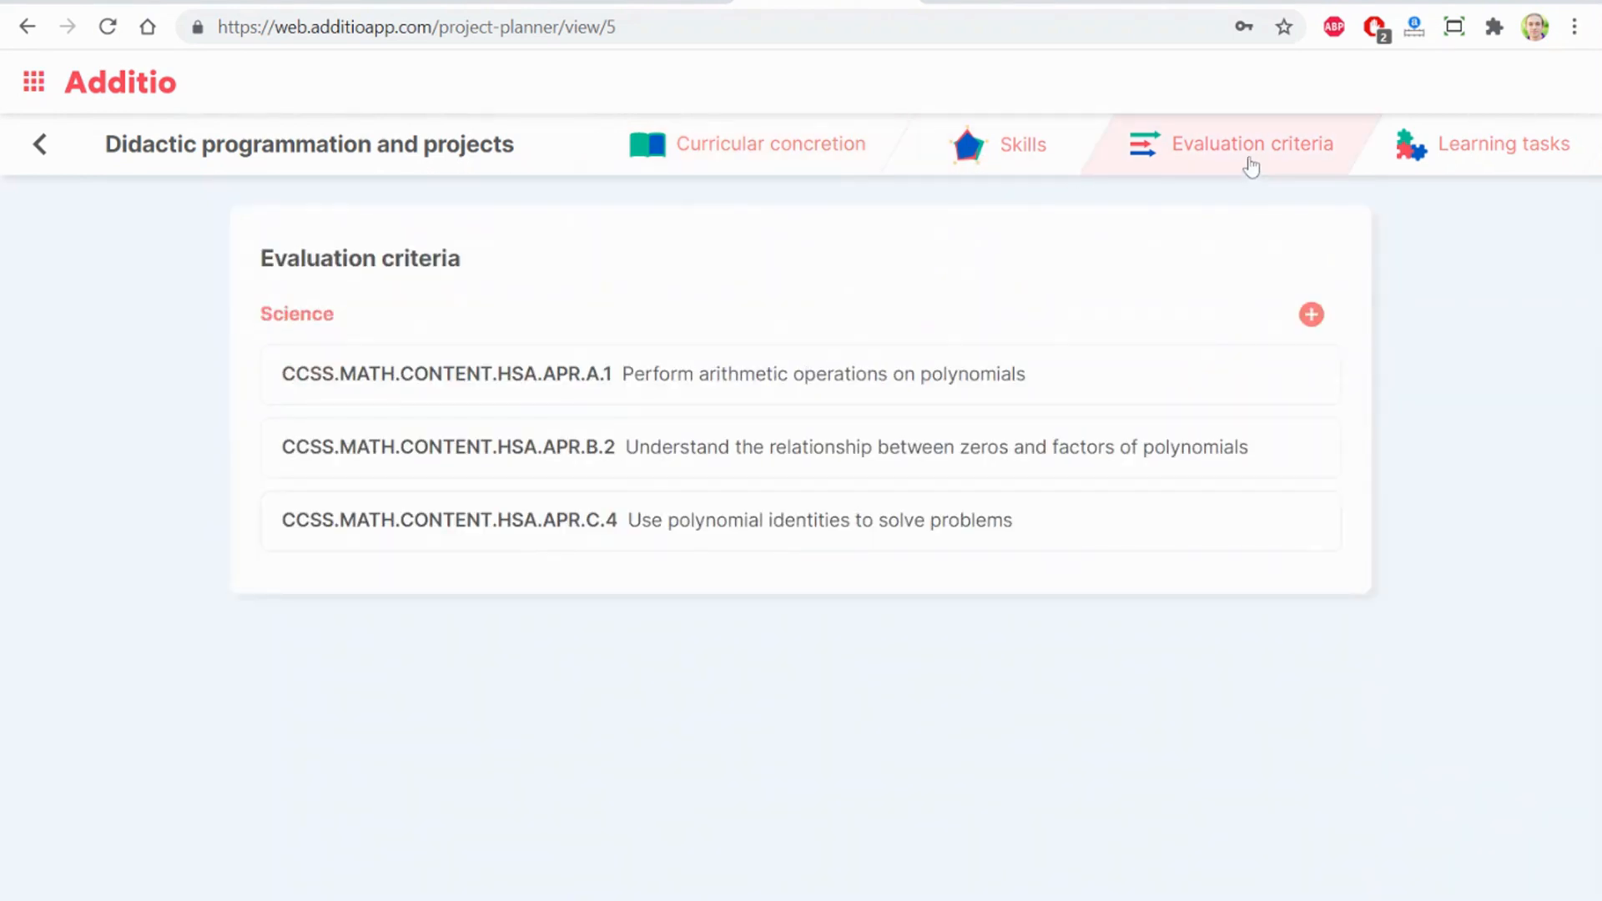
left_click(1466, 147)
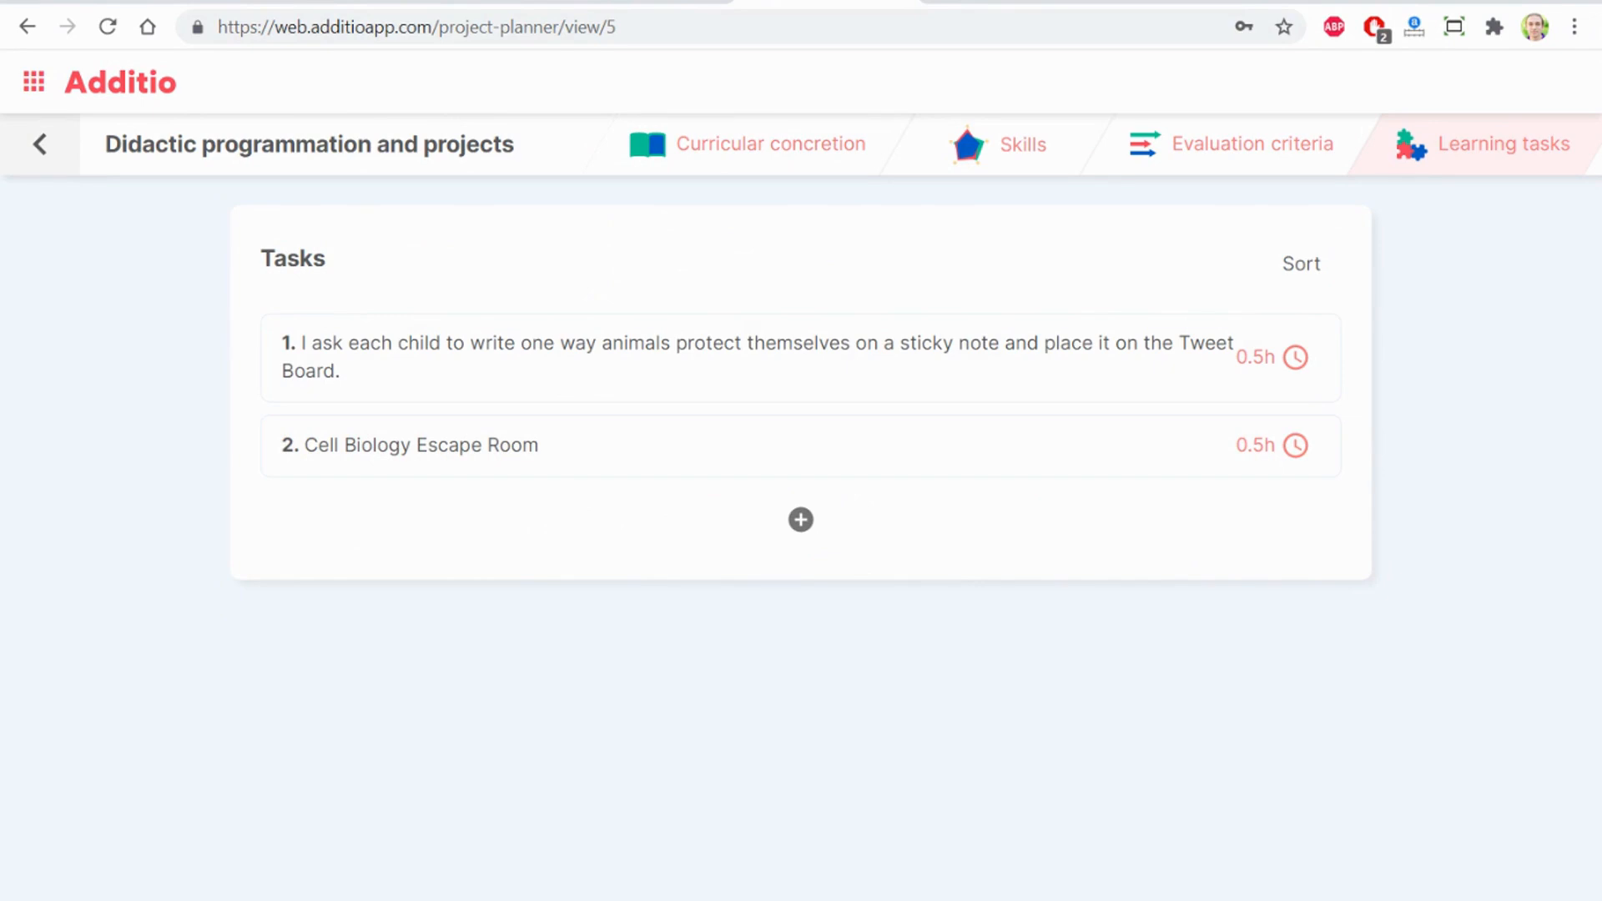
- Leave the planning for the weekly Scheduling and follow up view and examine Monday's "How scientists work" lesson
left_click(37, 147)
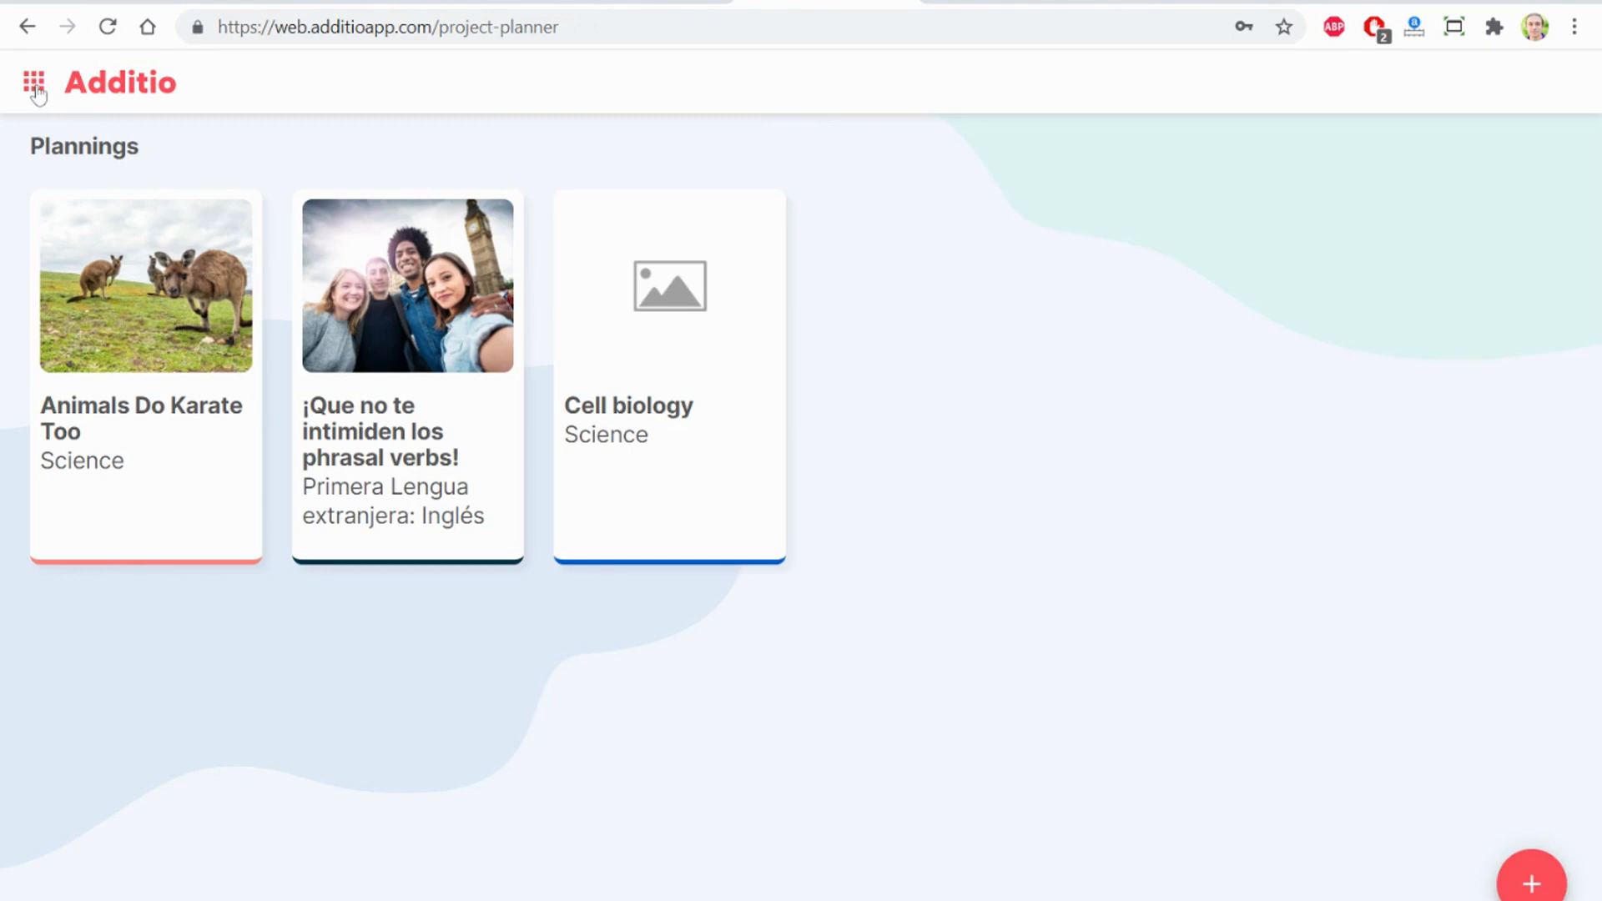
left_click(35, 83)
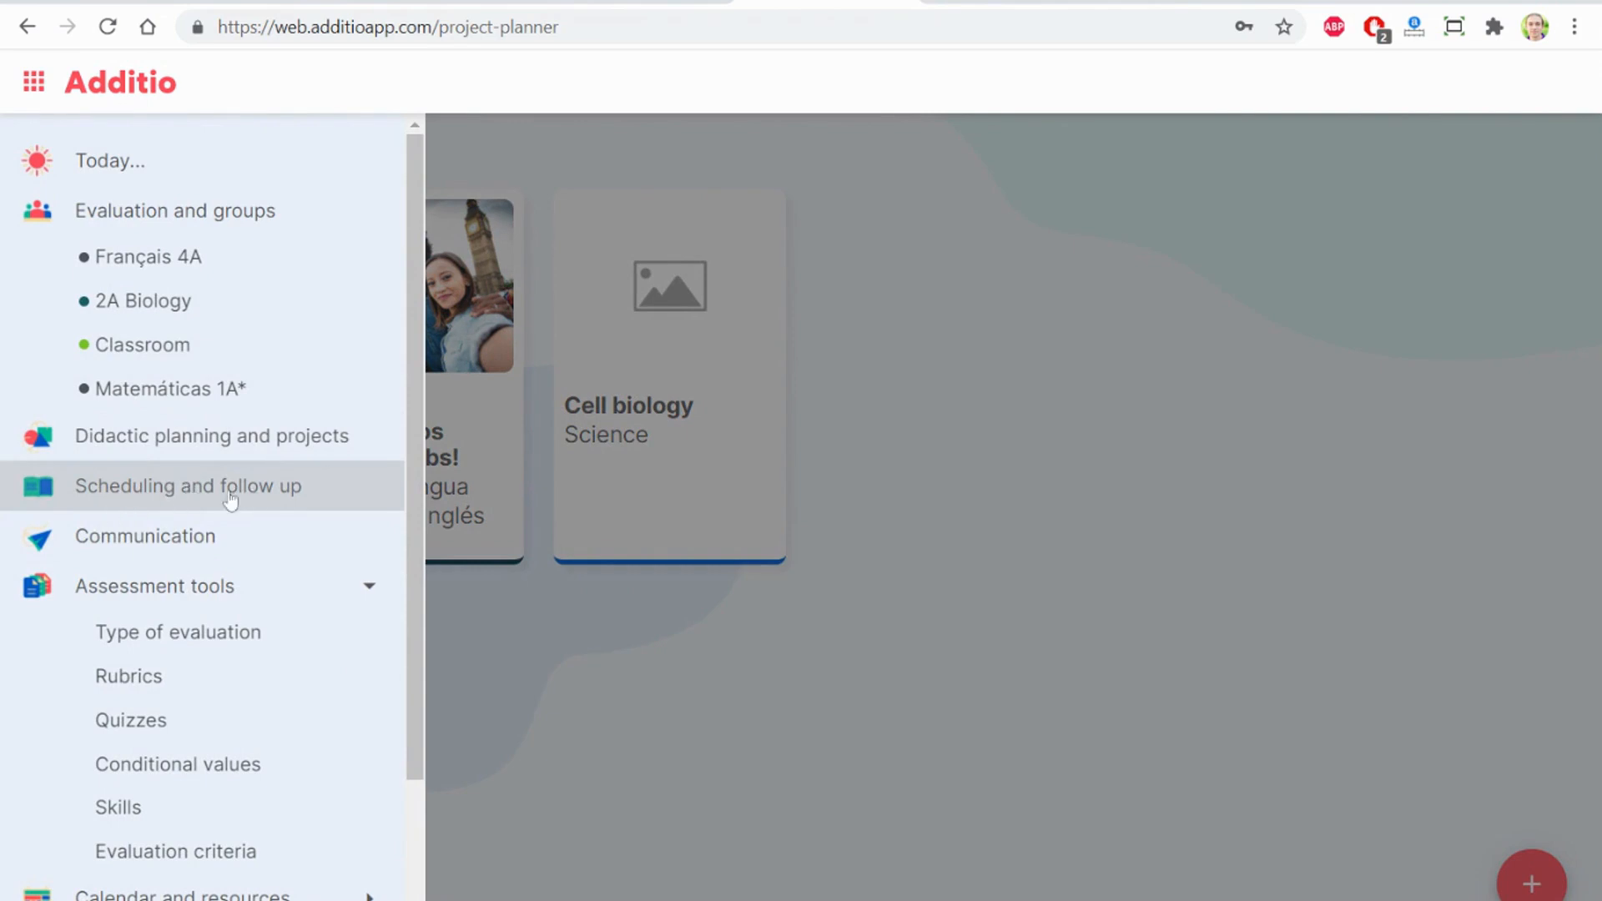
left_click(286, 490)
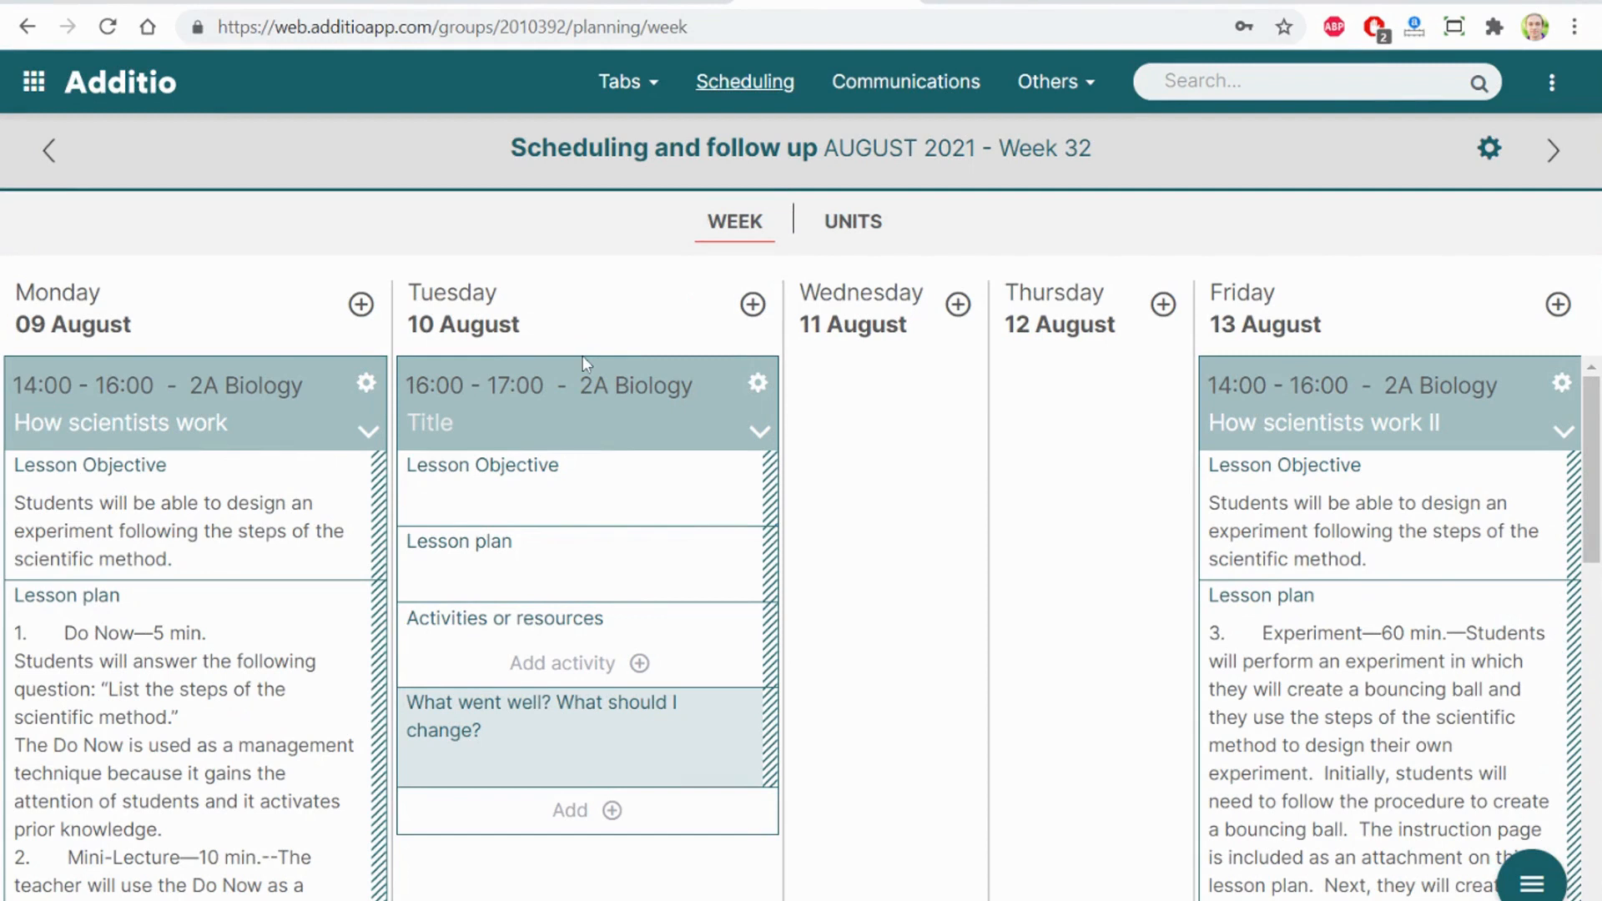
scroll(517, 563, "down", 2)
scroll(334, 551, "up", 2)
mouse_move(267, 557)
scroll(221, 774, "down", 8)
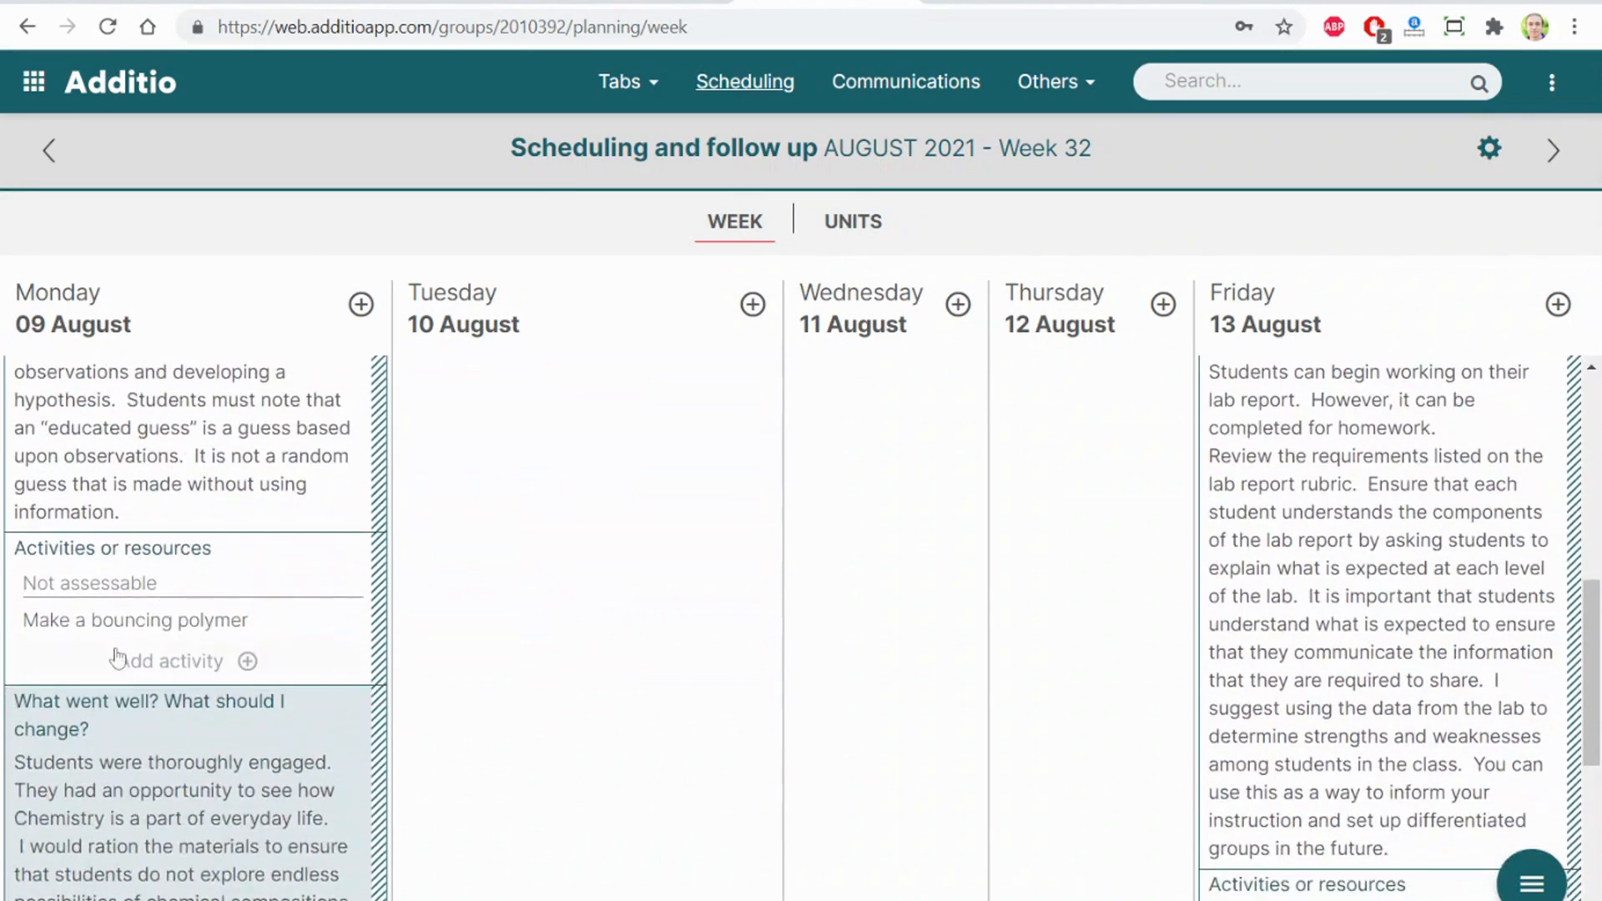
- Check the options for adding an activity and a new section to Monday's 2A Biology lesson
left_click(136, 659)
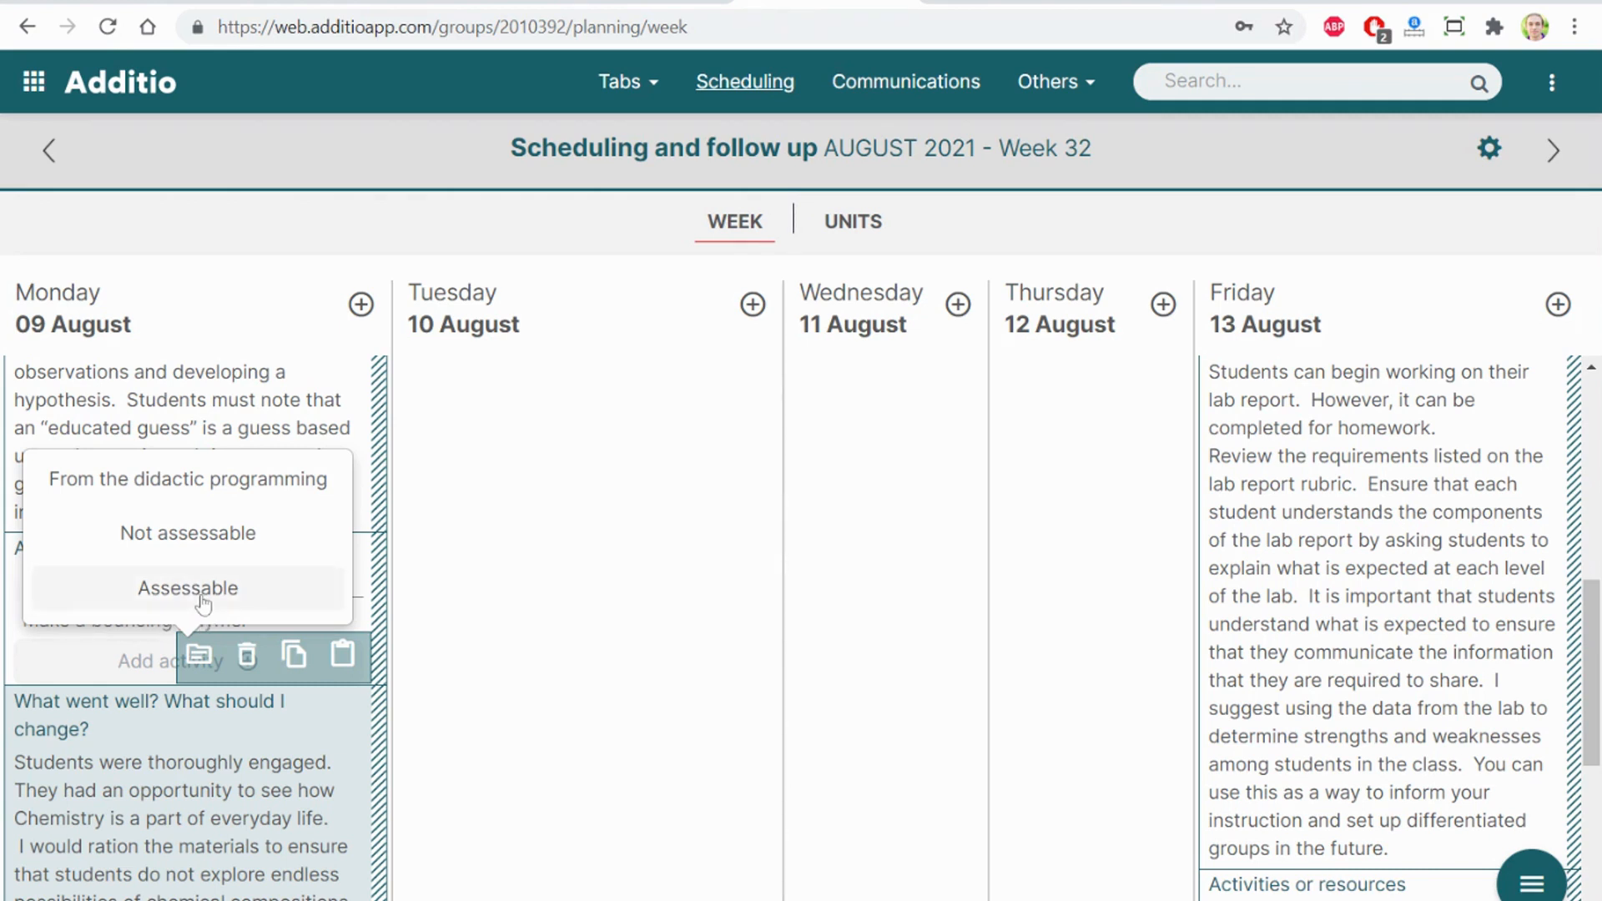
scroll(453, 581, "down", 5)
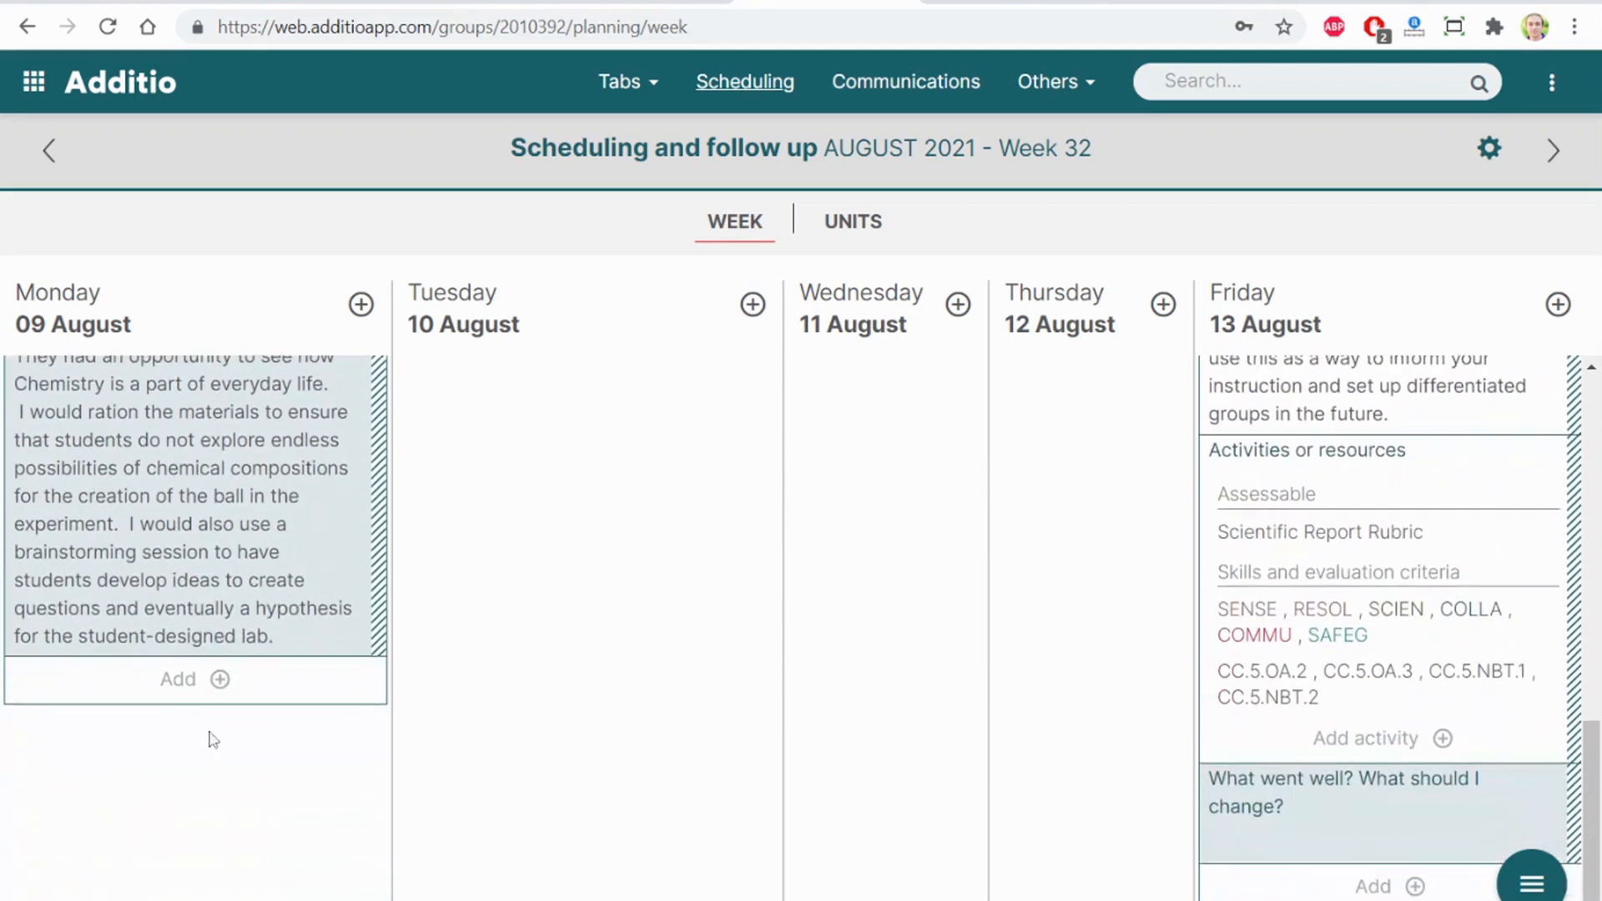
left_click(194, 676)
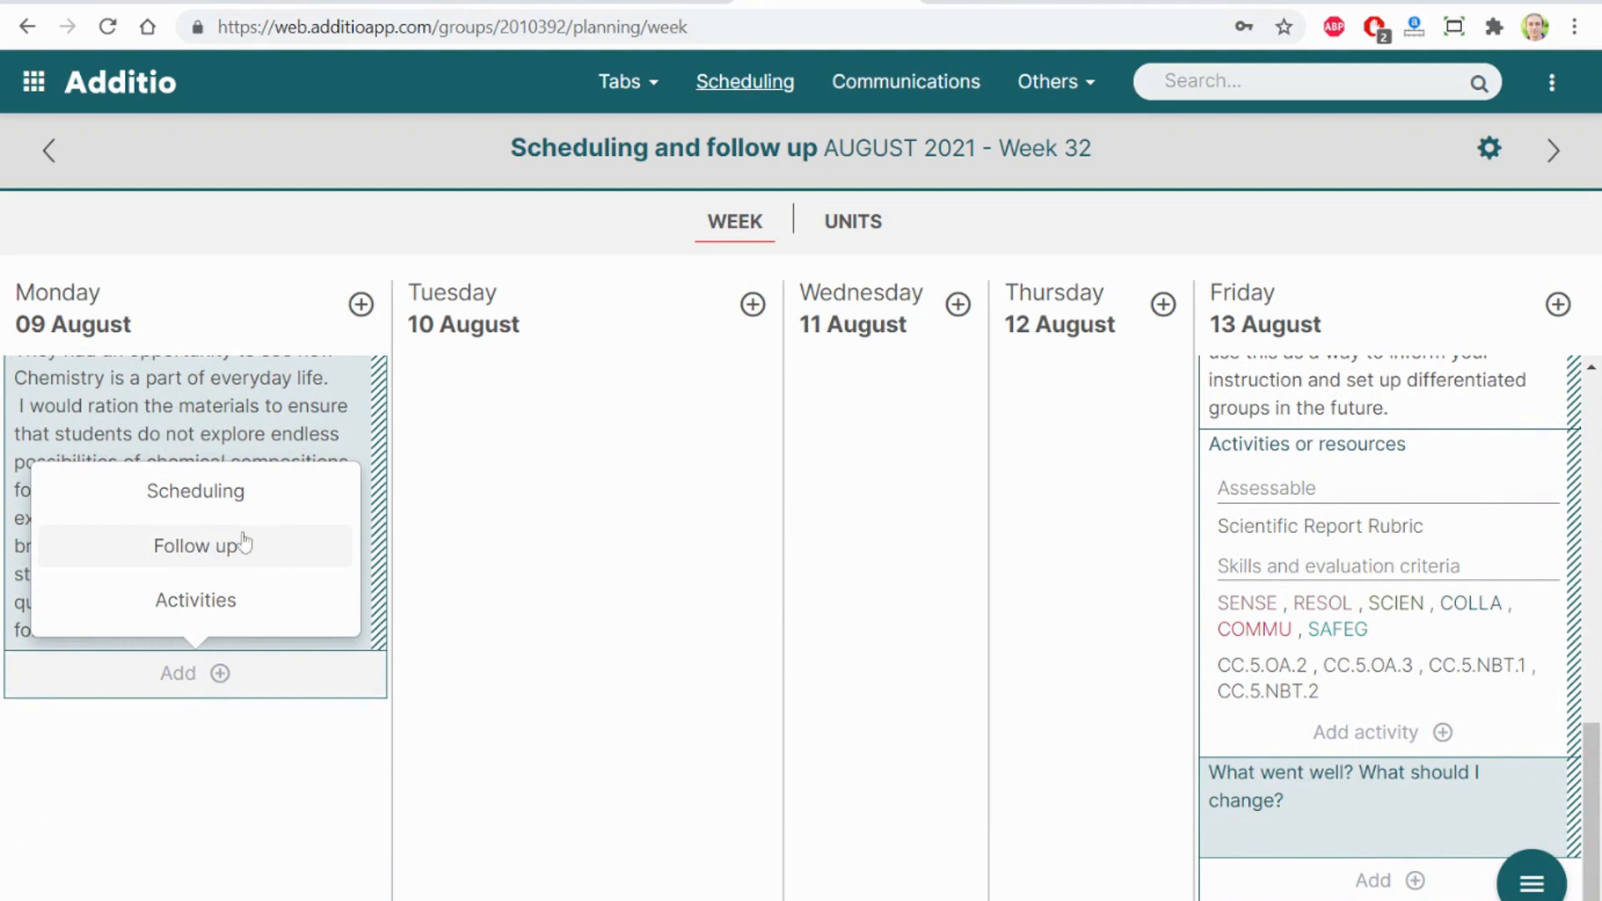
scroll(466, 524, "up", 10)
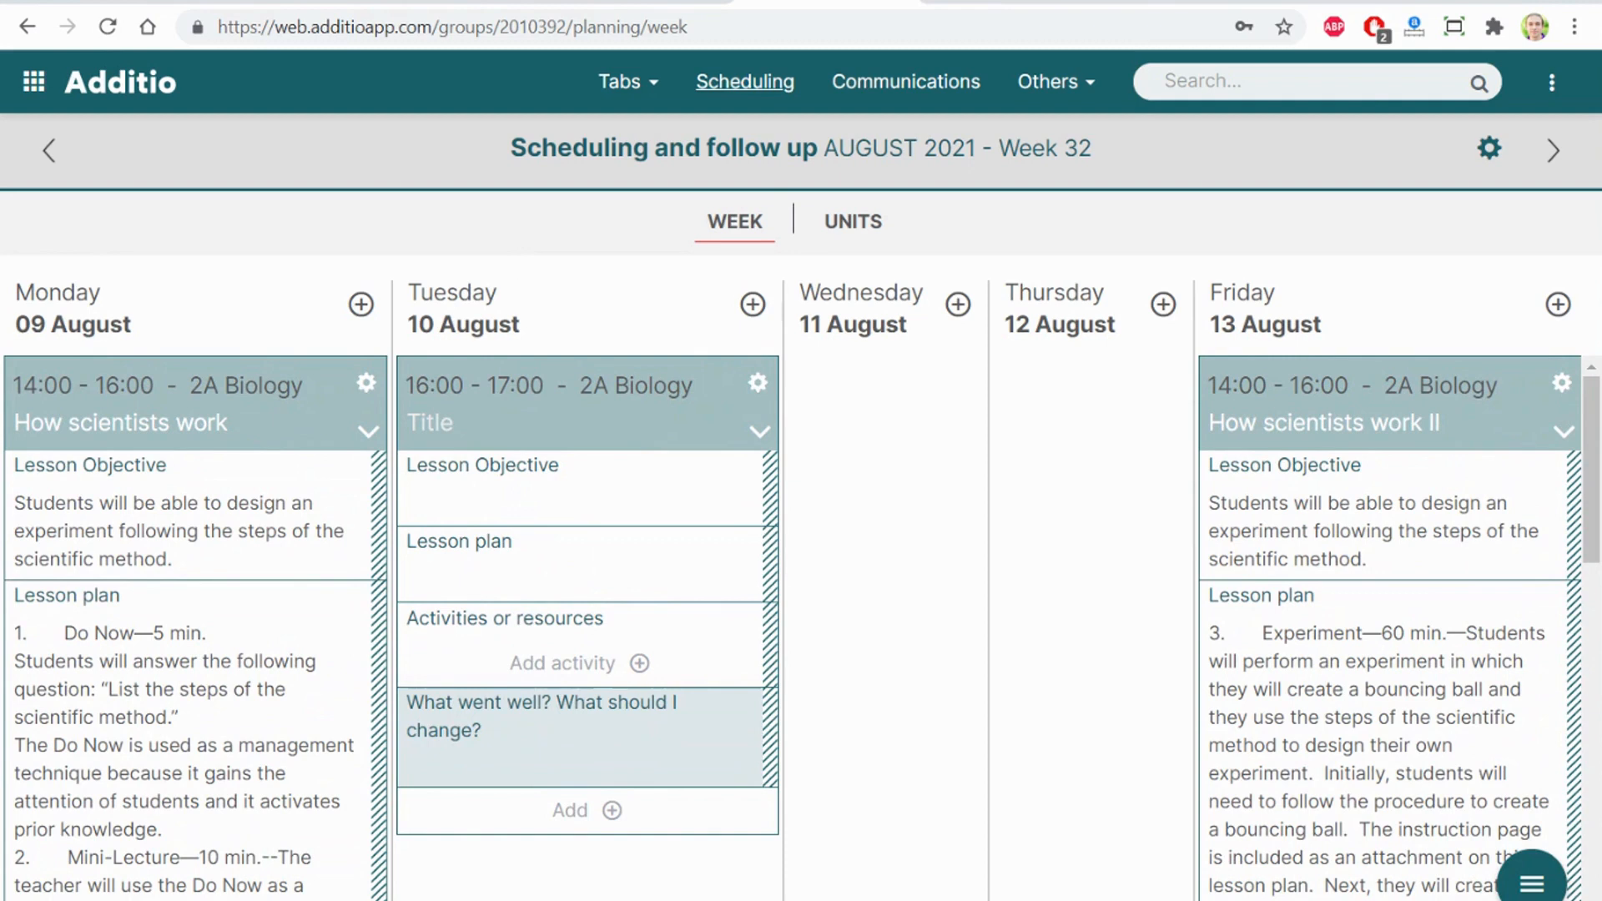
- Return to the Didactic planning and projects overview
left_click(33, 81)
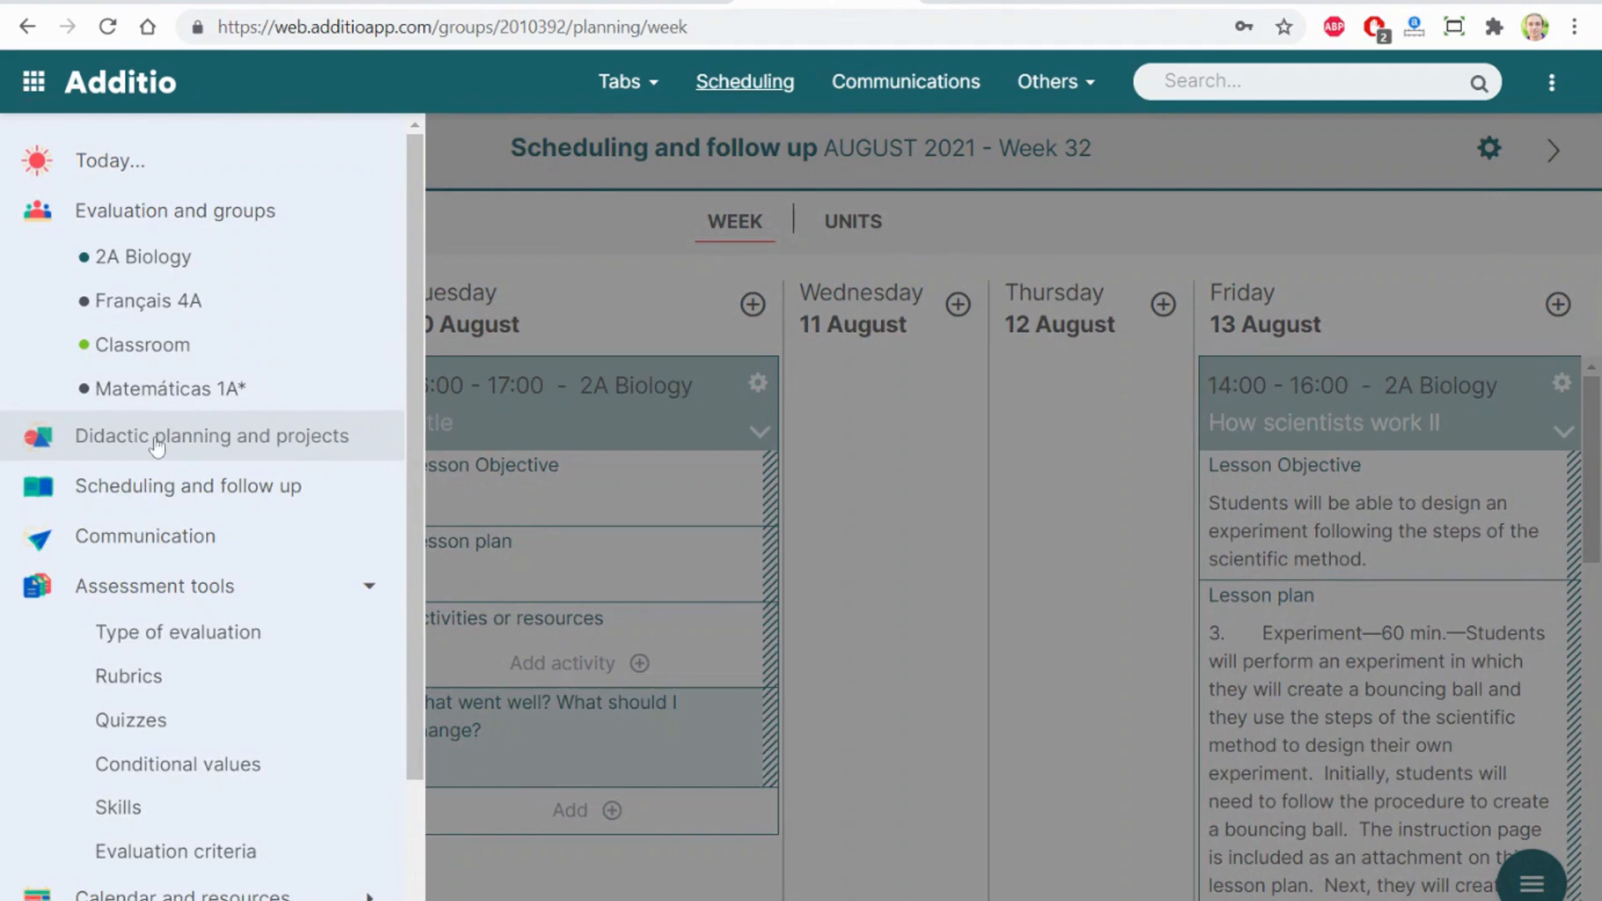
left_click(255, 441)
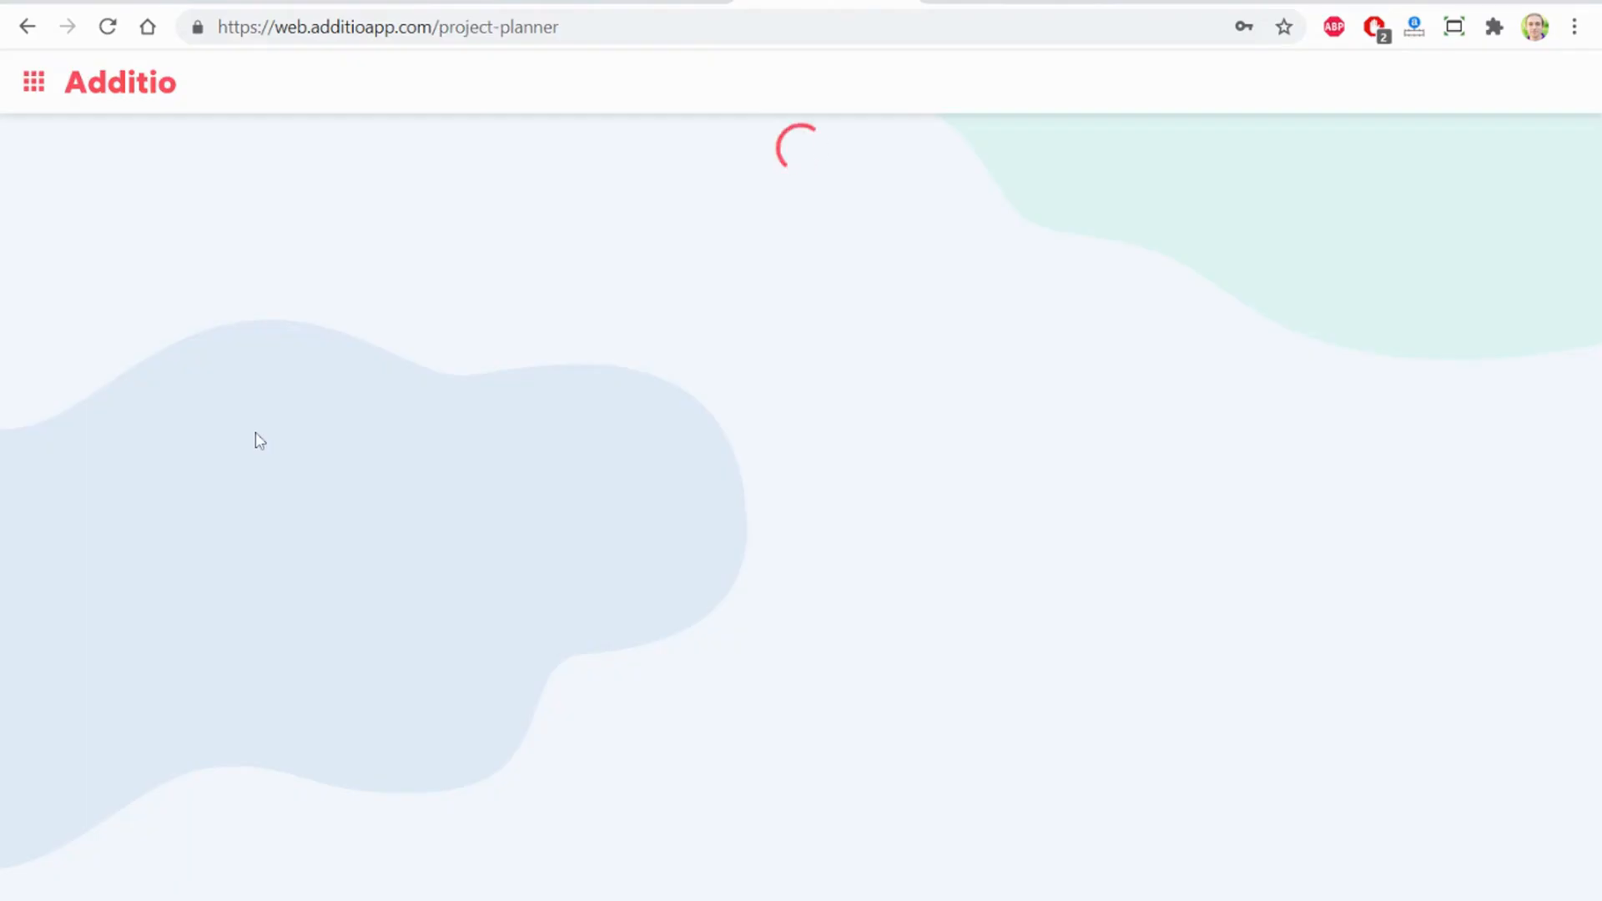